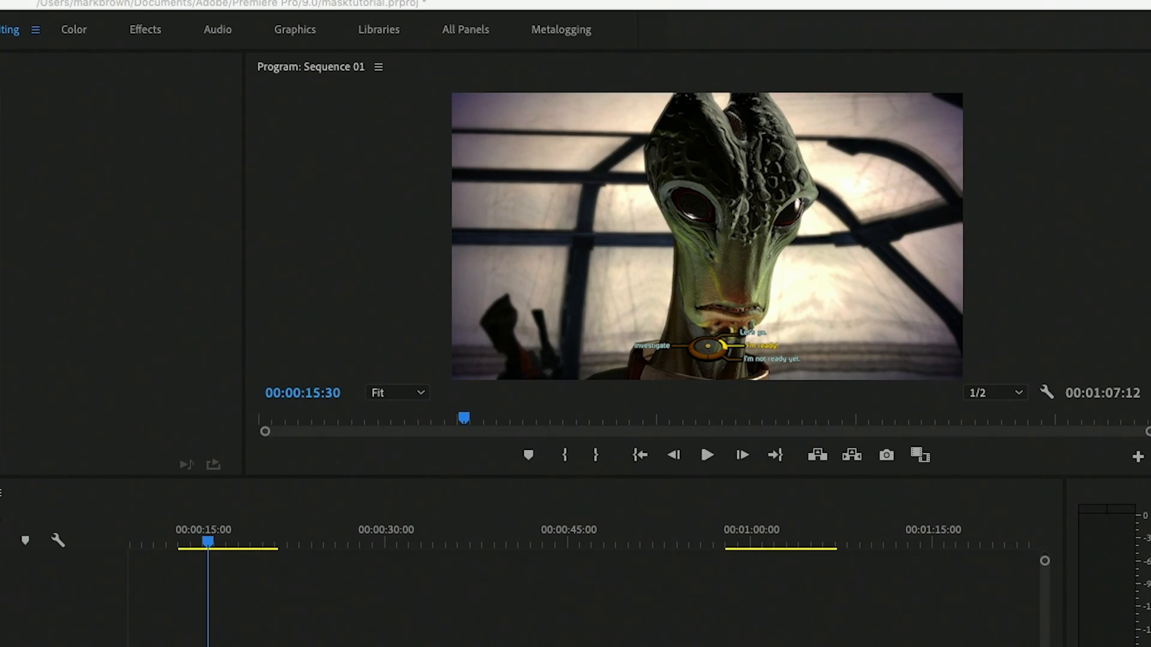
Step: Scrub through the Mass Effect clip to examine the dialogue wheel shots, returning to 00:00:15:30
{"action": "left_click", "coordinate": [217, 588]}
{"action": "left_click_drag", "start_coordinate": [205, 539], "coordinate": [240, 544]}
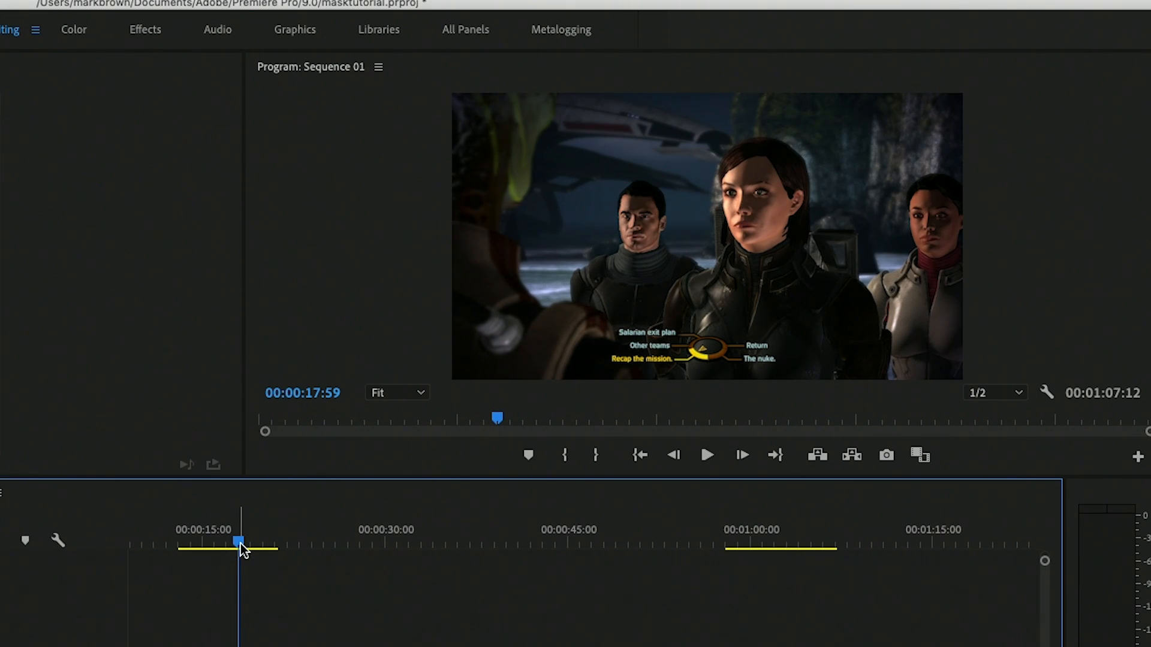
{"action": "left_click_drag", "start_coordinate": [235, 543], "coordinate": [208, 553]}
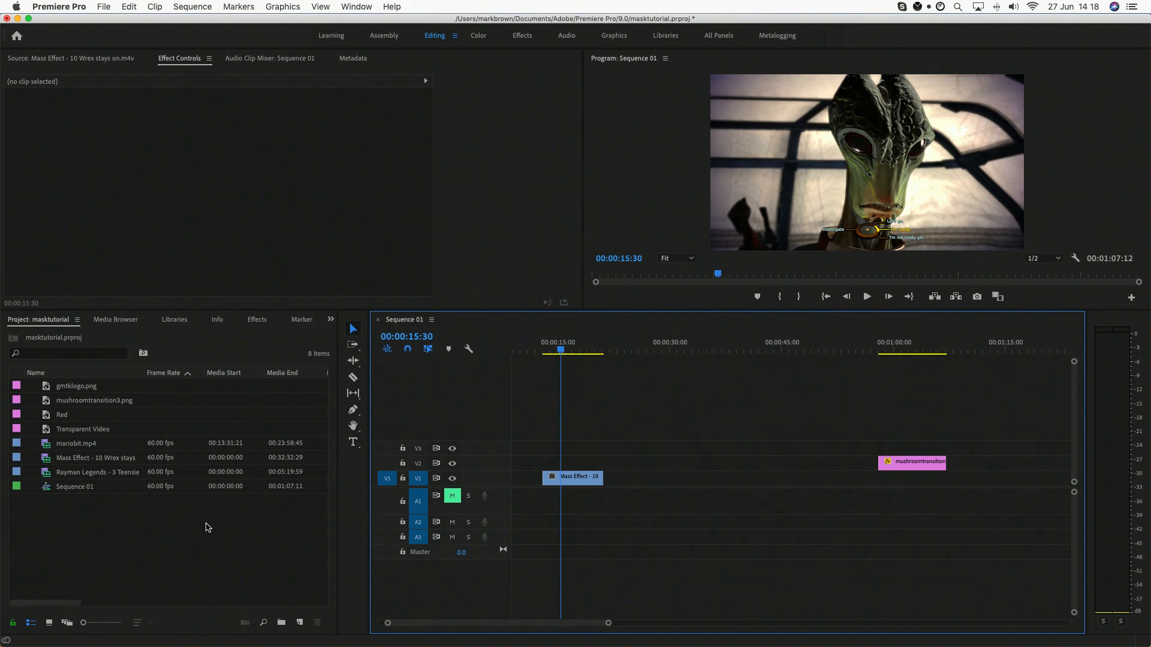
Step: Create a 1920 × 1080, 60 fps color matte named Color Matte in the project
{"action": "right_click", "coordinate": [166, 498]}
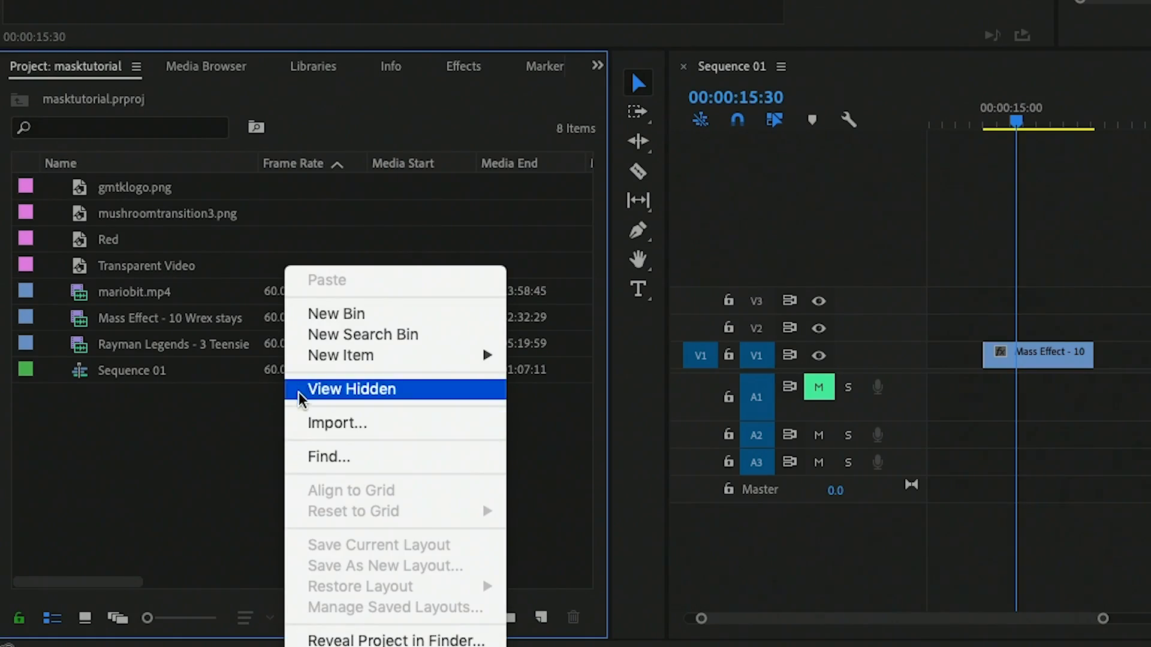
{"action": "mouse_move", "coordinate": [455, 356]}
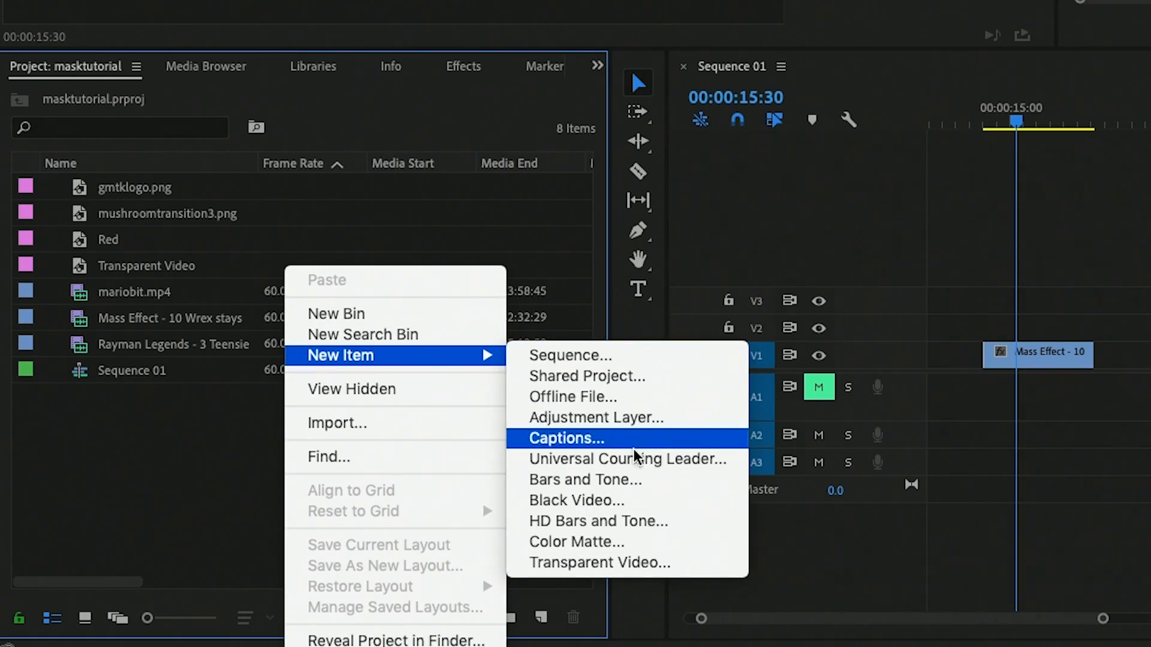
{"action": "left_click", "coordinate": [577, 542]}
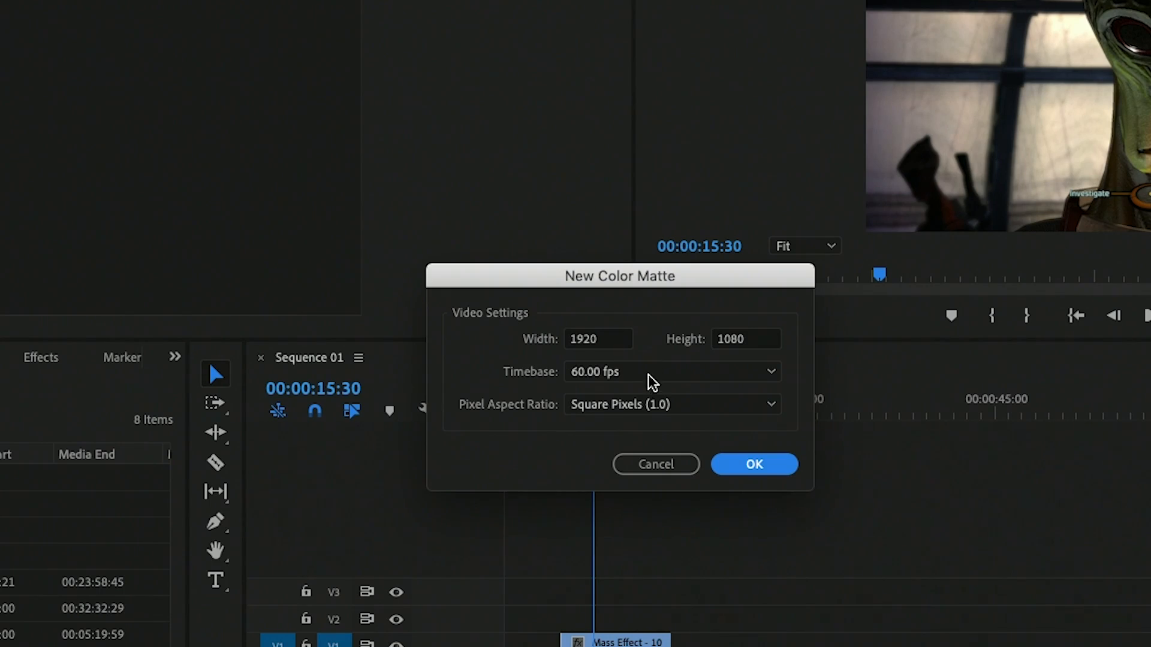
{"action": "left_click", "coordinate": [737, 464]}
{"action": "left_click", "coordinate": [814, 52]}
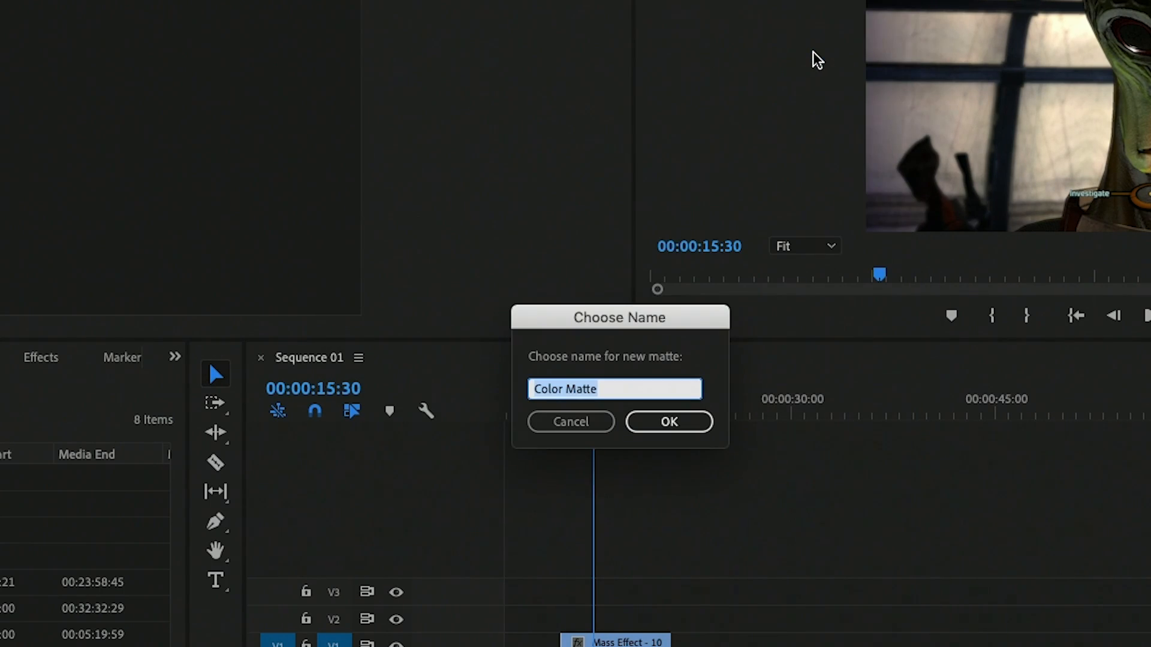
{"action": "left_click", "coordinate": [671, 421]}
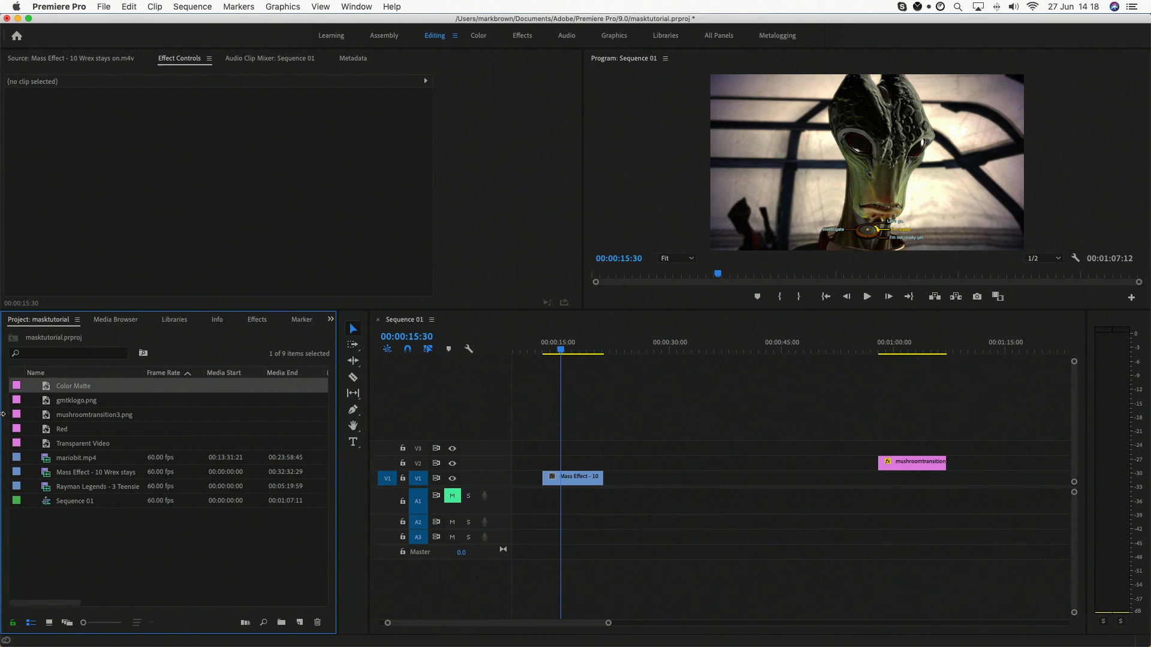
Step: Place the Color Matte on V2 above the Mass Effect clip and set its opacity to 91% with keyframing off
{"action": "left_click_drag", "start_coordinate": [285, 407], "coordinate": [602, 463]}
{"action": "left_click", "coordinate": [575, 463]}
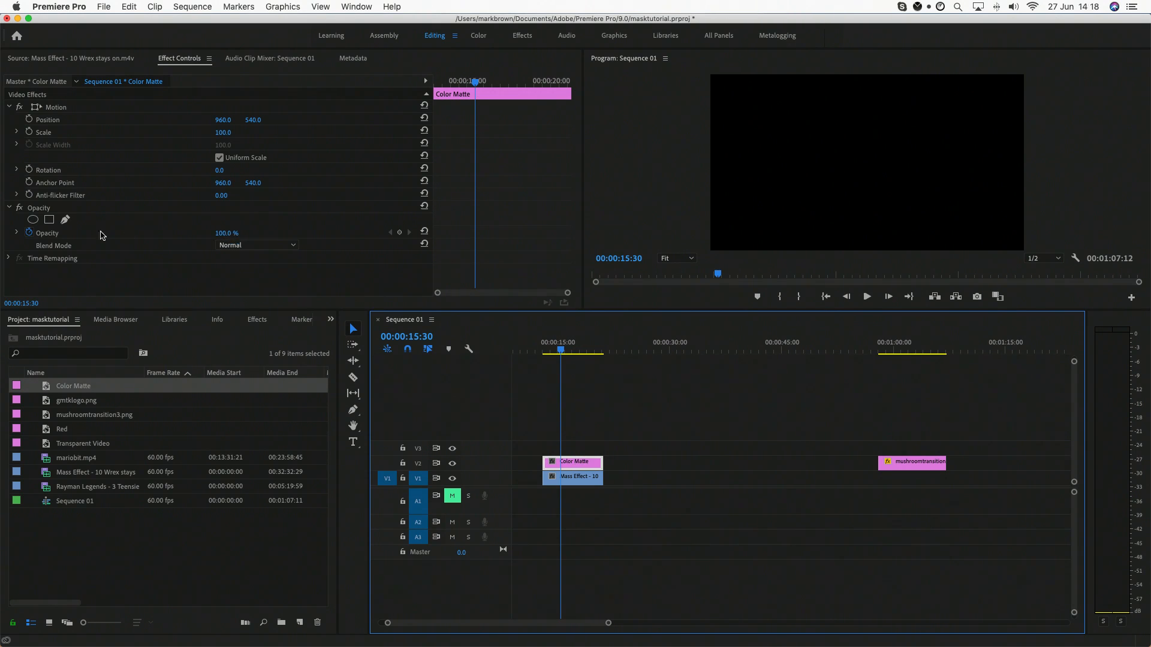
{"action": "left_click", "coordinate": [42, 233]}
{"action": "mouse_move", "coordinate": [227, 237]}
{"action": "left_mouse_down"}
{"action": "mouse_move", "coordinate": [215, 236]}
{"action": "mouse_move", "coordinate": [227, 232]}
{"action": "left_mouse_up"}
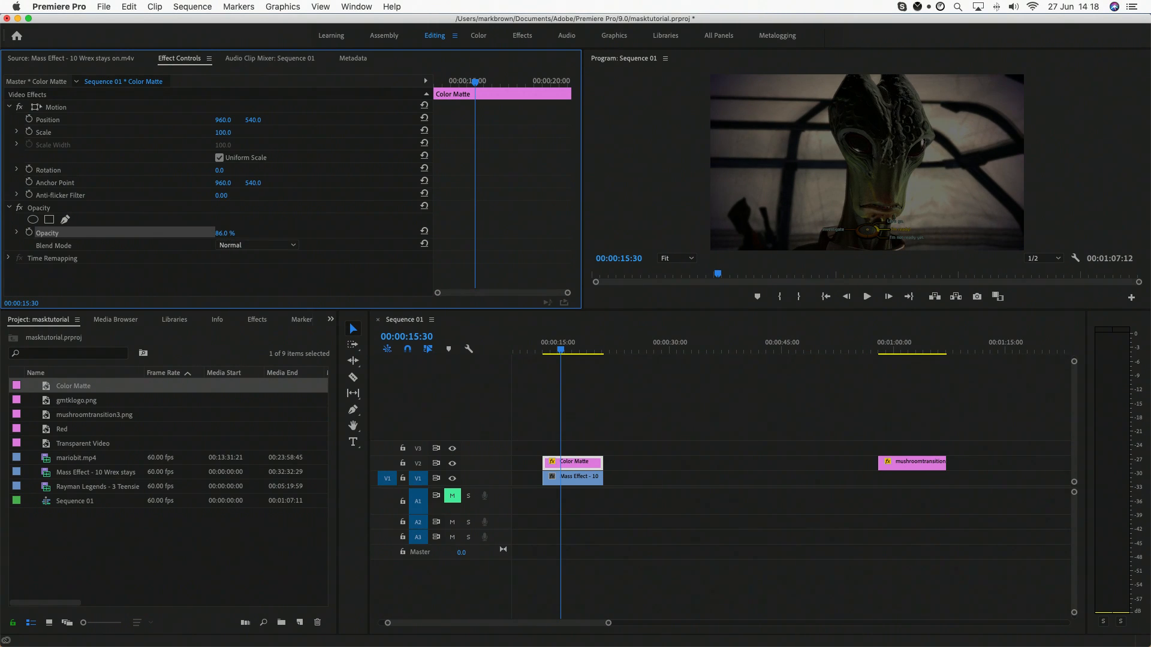
{"action": "left_click_drag", "start_coordinate": [224, 233], "coordinate": [229, 237]}
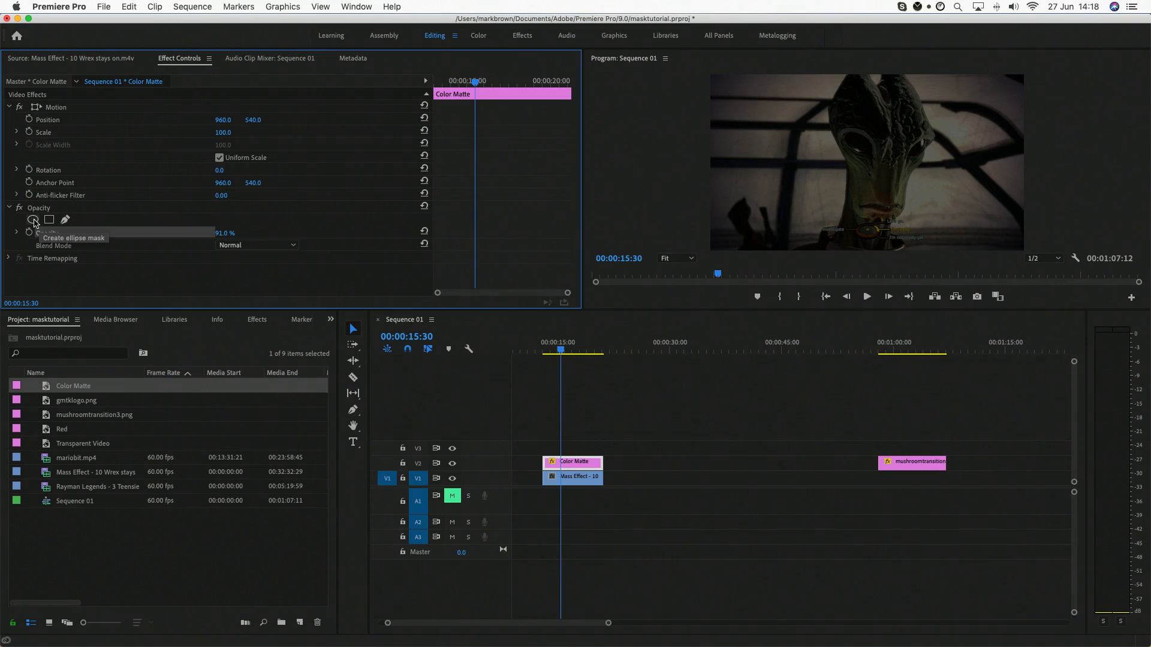
Step: Add an elliptical opacity mask to the Color Matte and invert it
{"action": "left_click", "coordinate": [33, 220]}
{"action": "scroll", "coordinate": [198, 258], "scroll_direction": "down", "scroll_amount": 1}
{"action": "left_click", "coordinate": [219, 271]}
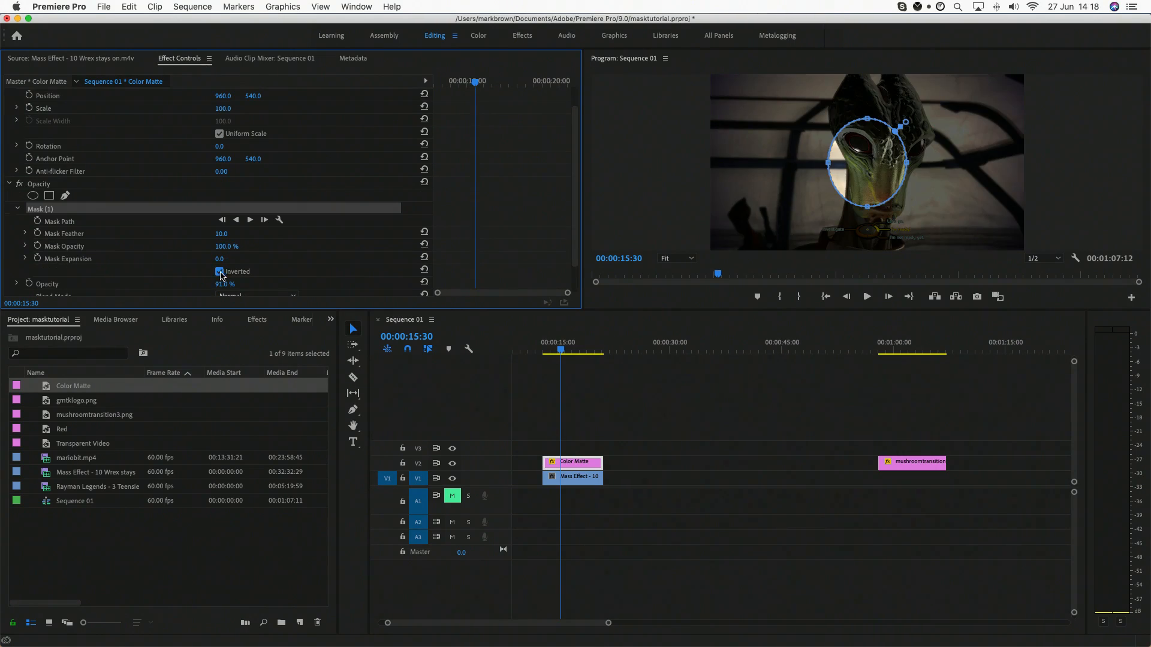
Step: Move and reshape the mask into a wide, flat ellipse around the dialogue wheel in the lower part of the picture
{"action": "left_click_drag", "start_coordinate": [721, 246], "coordinate": [612, 220]}
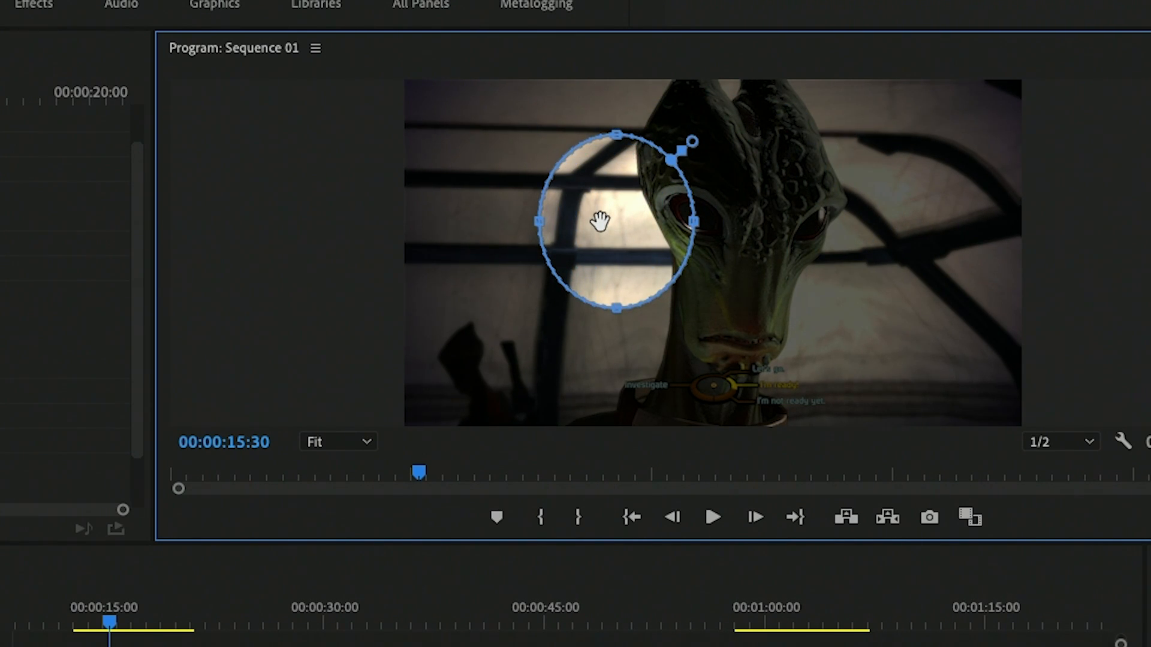
{"action": "left_click_drag", "start_coordinate": [600, 221], "coordinate": [722, 307]}
{"action": "left_click_drag", "start_coordinate": [644, 343], "coordinate": [593, 341]}
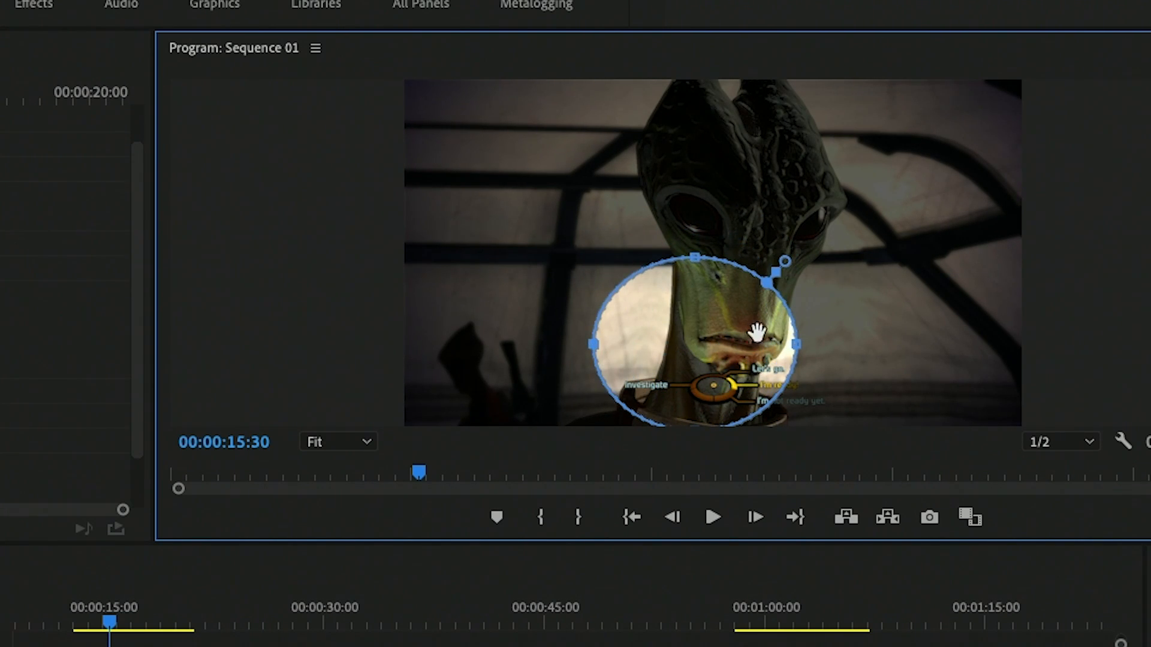
{"action": "left_click_drag", "start_coordinate": [798, 344], "coordinate": [844, 344]}
{"action": "left_click_drag", "start_coordinate": [711, 367], "coordinate": [720, 344]}
{"action": "left_click_drag", "start_coordinate": [729, 409], "coordinate": [729, 322]}
{"action": "left_click_drag", "start_coordinate": [723, 261], "coordinate": [725, 381]}
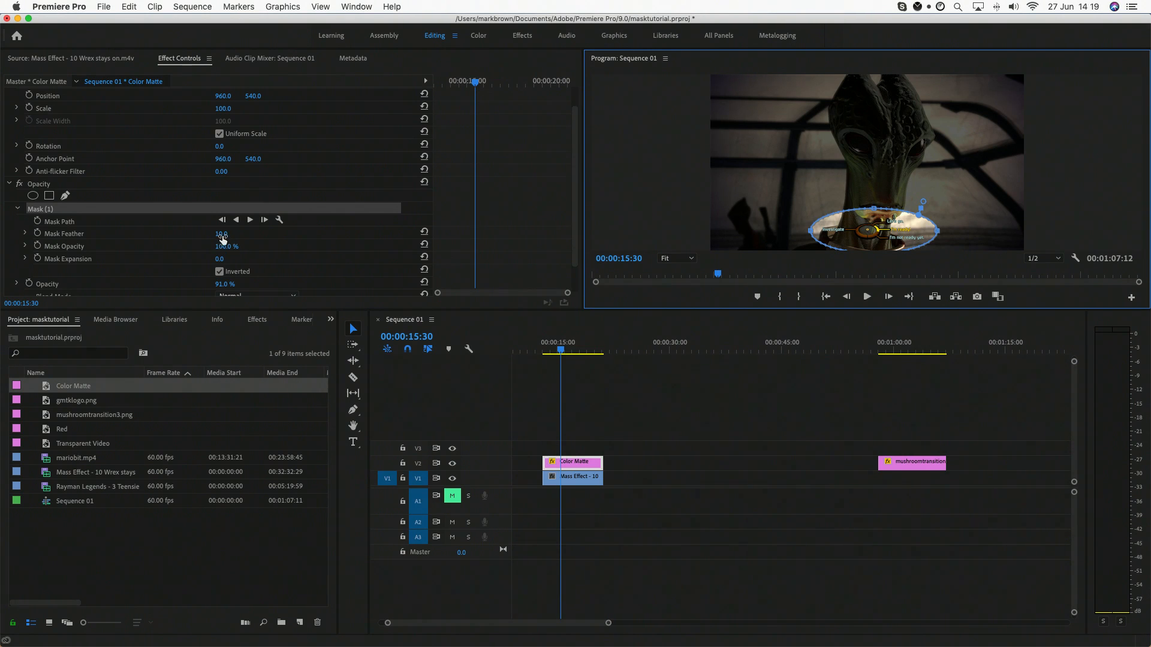
Step: Set the mask's feather to 31 and its expansion to 6, and deselect the matte clip to view the result
{"action": "left_click_drag", "start_coordinate": [222, 235], "coordinate": [224, 261]}
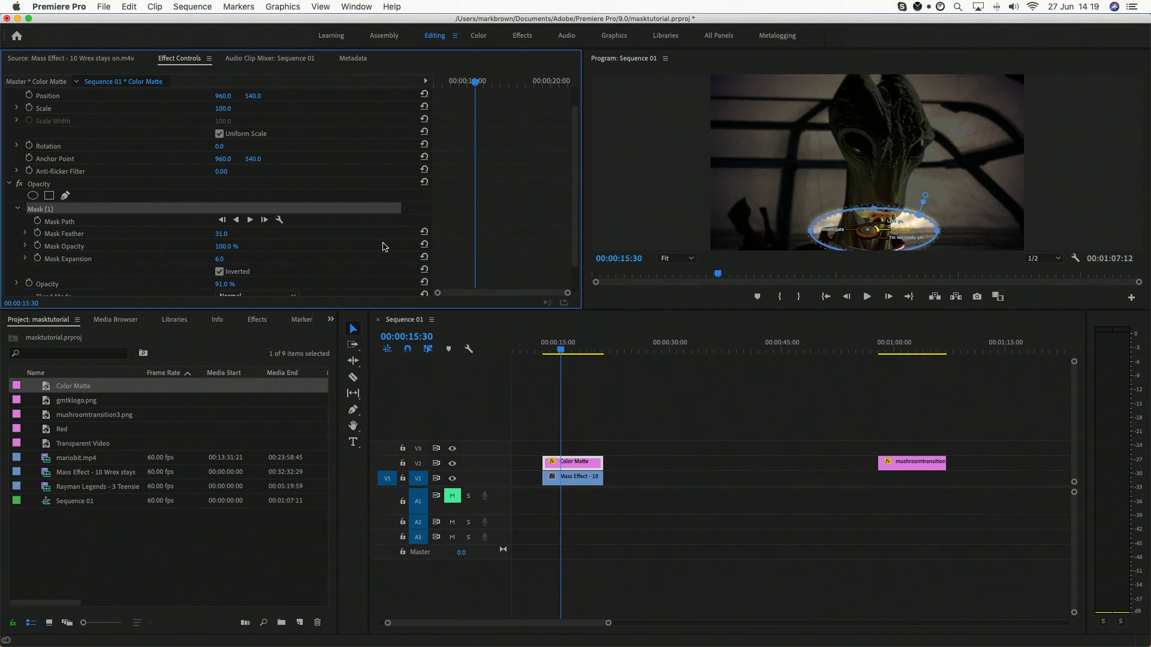
{"action": "left_click", "coordinate": [562, 349]}
{"action": "left_click", "coordinate": [681, 195]}
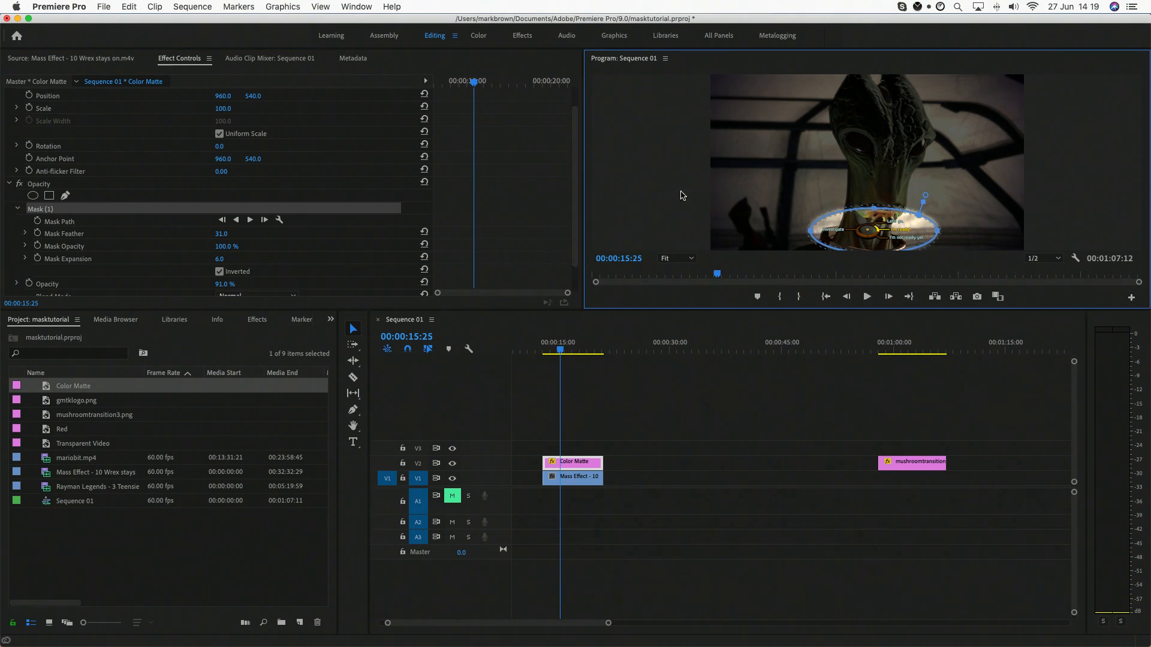
{"action": "left_click", "coordinate": [710, 378]}
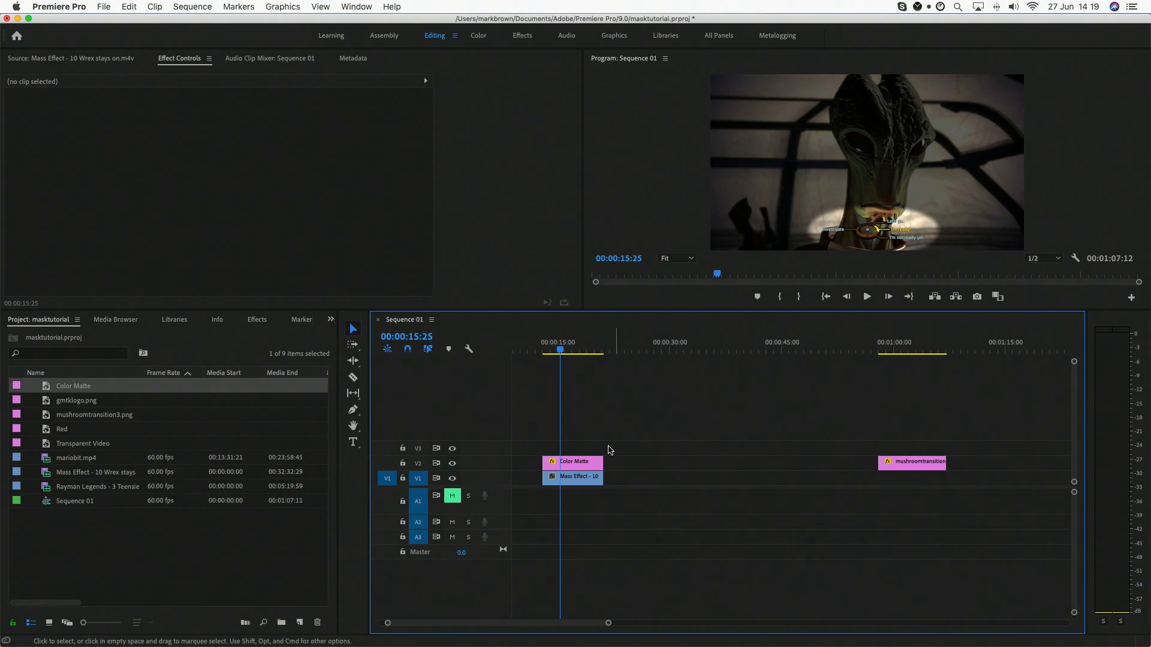
Step: Keyframe the Color Matte's opacity from 0% at 00:00:15:14 to 91% at 00:00:15:31 and play back the fade-in
{"action": "left_click", "coordinate": [578, 465]}
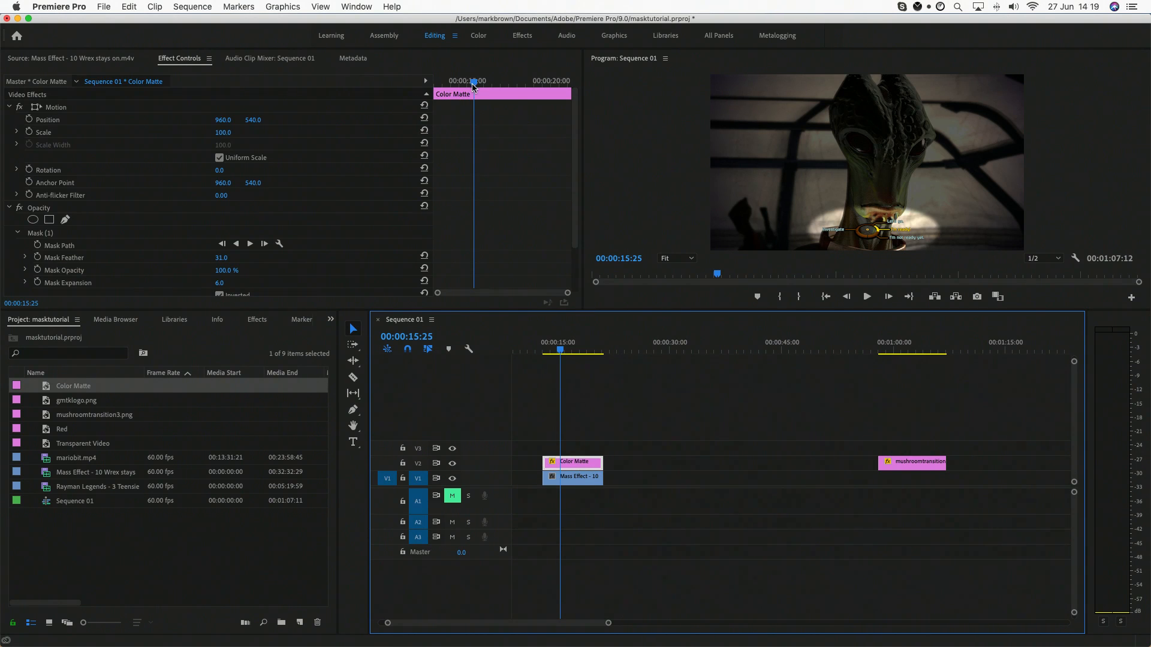
{"action": "left_click_drag", "start_coordinate": [472, 86], "coordinate": [474, 86]}
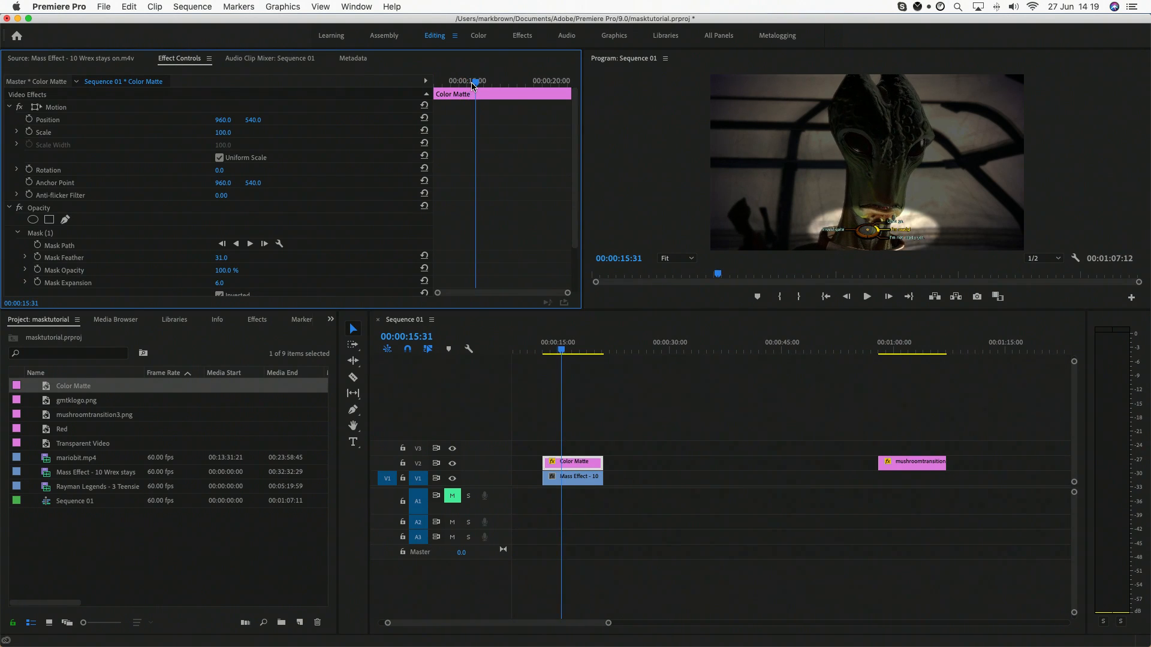
{"action": "scroll", "coordinate": [210, 251], "scroll_direction": "down", "scroll_amount": 2}
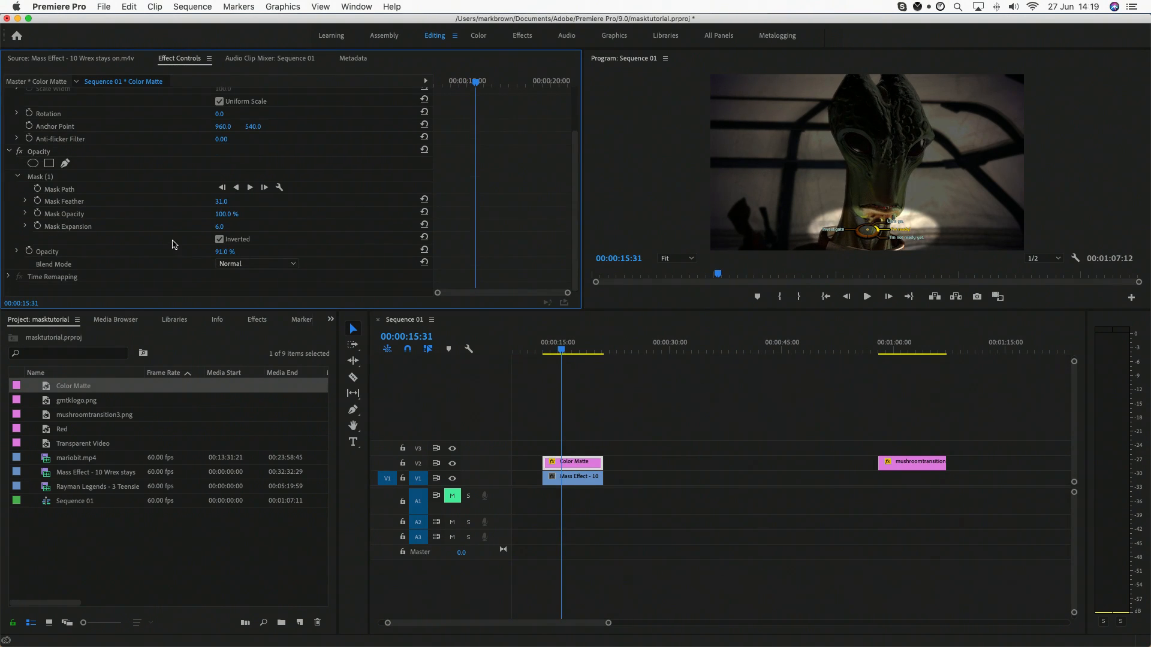
{"action": "left_click", "coordinate": [29, 252]}
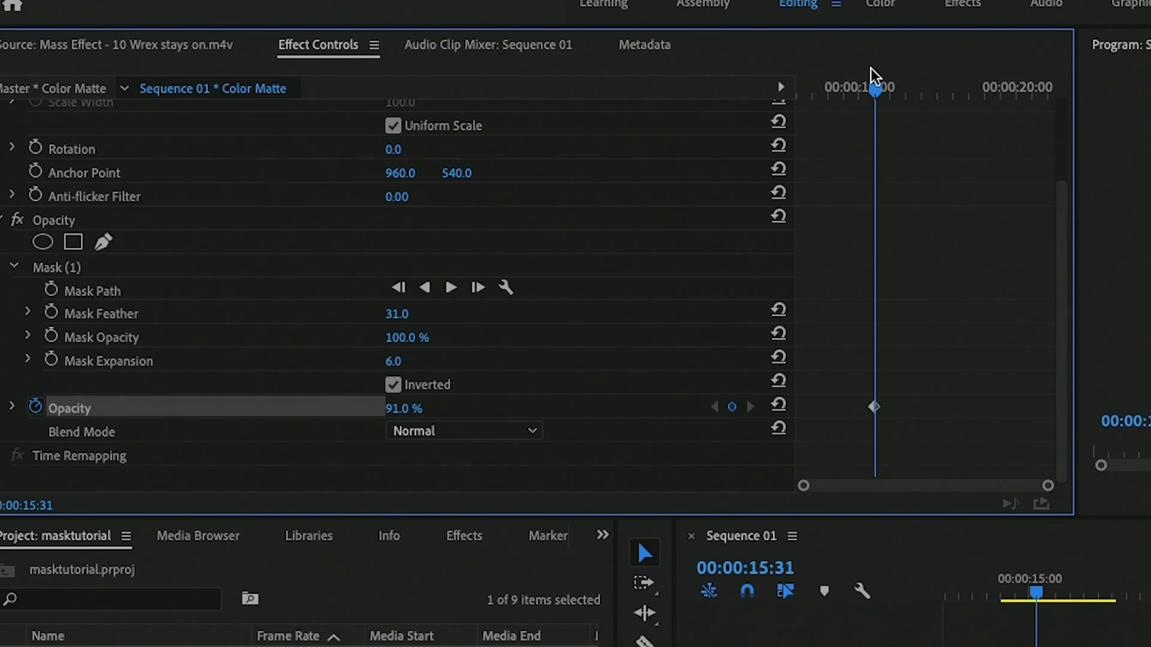
{"action": "left_click_drag", "start_coordinate": [876, 89], "coordinate": [867, 93]}
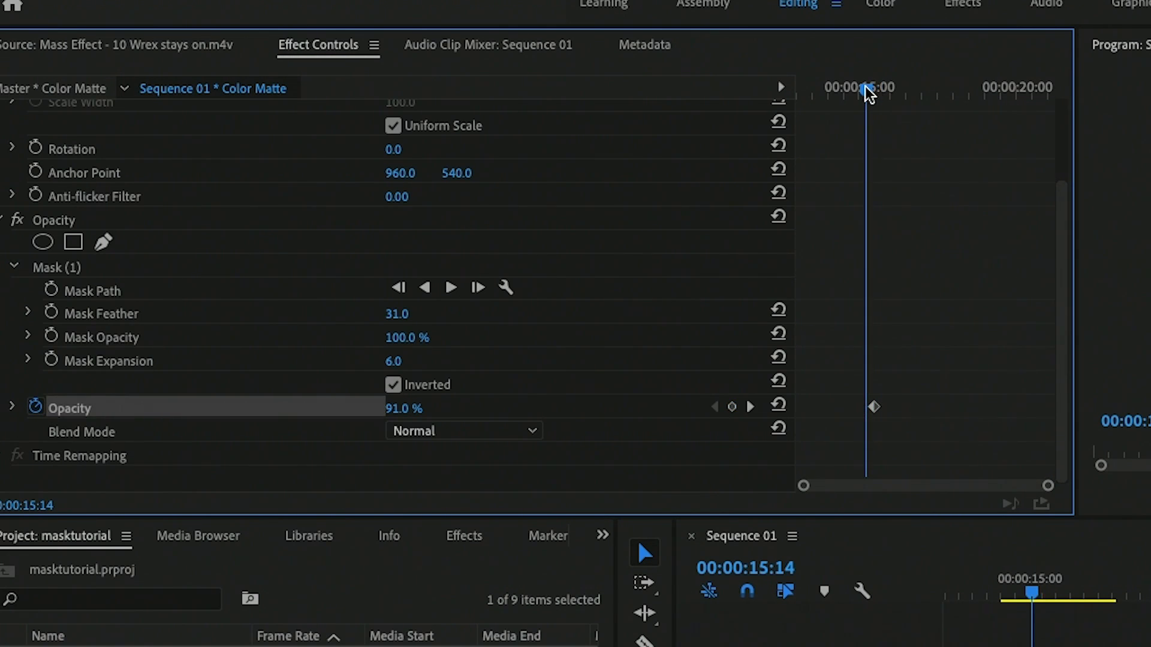
{"action": "left_click_drag", "start_coordinate": [392, 409], "coordinate": [323, 410]}
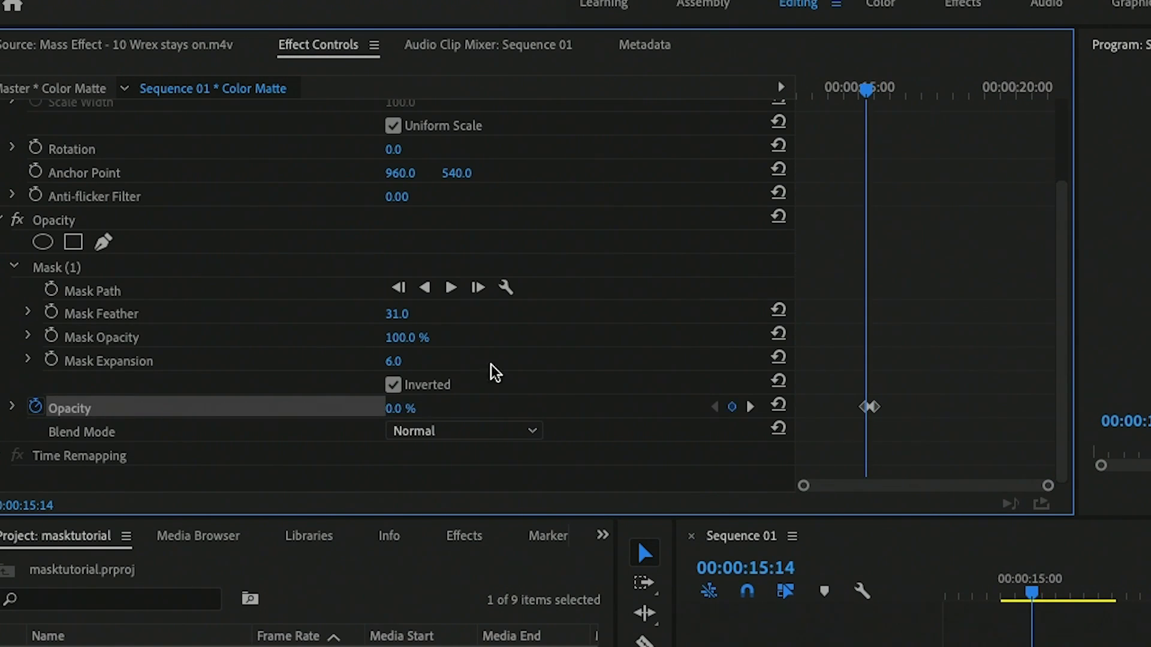
{"action": "left_click_drag", "start_coordinate": [867, 90], "coordinate": [852, 93]}
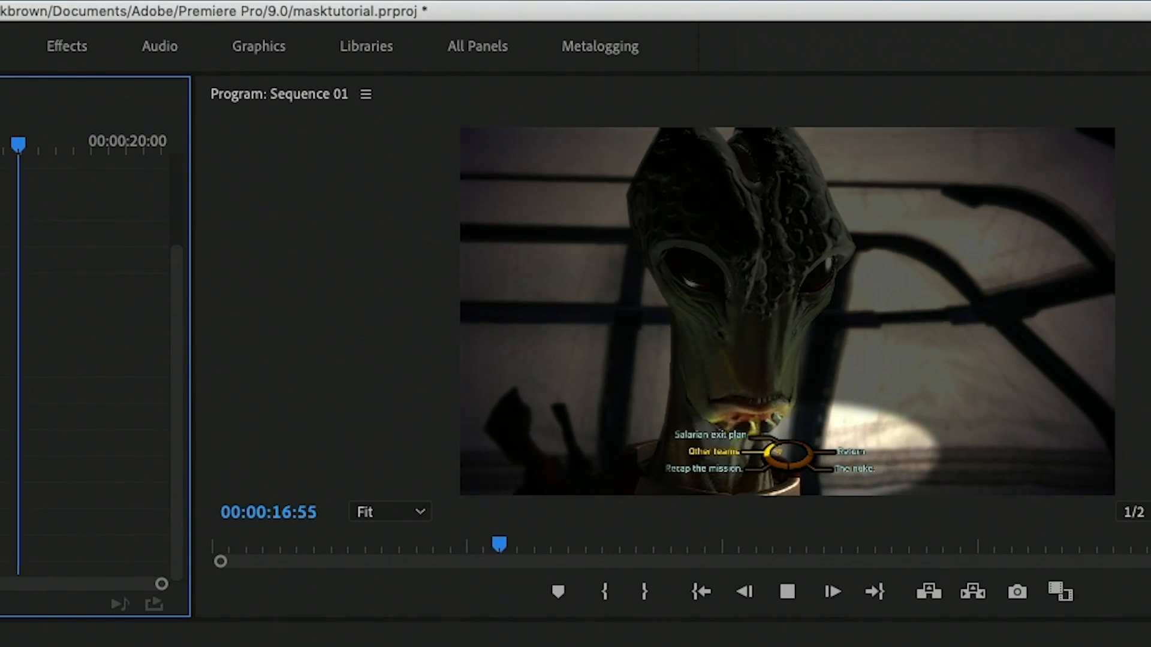
{"action": "key", "text": "space"}
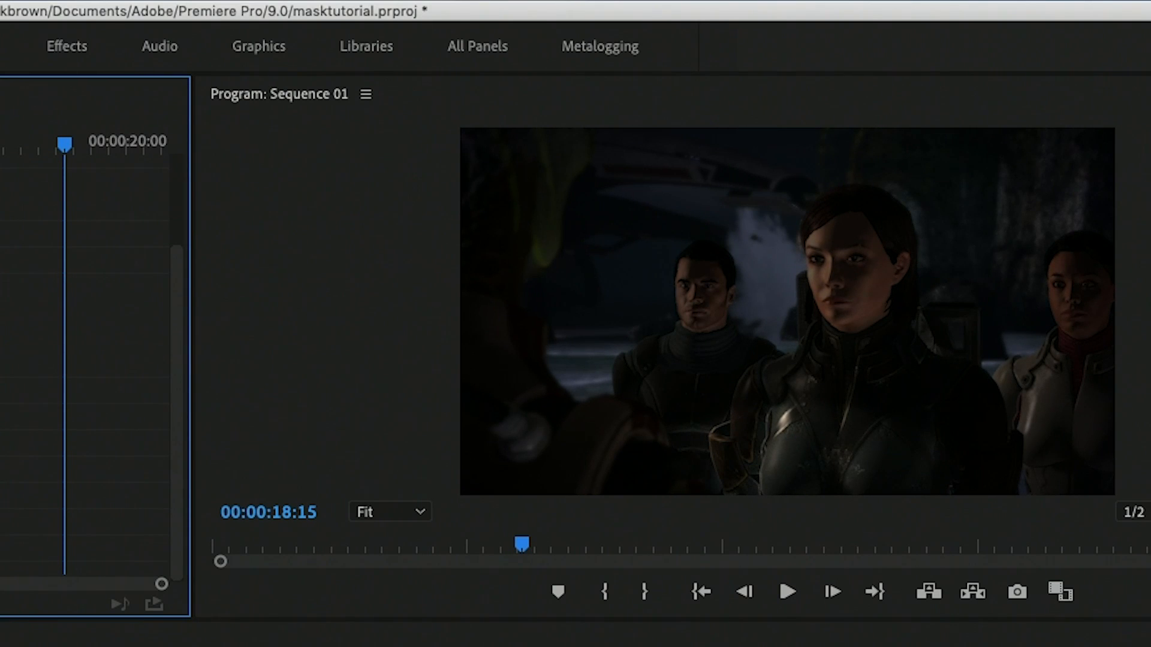
Step: Keyframe the Color Matte's opacity from 91% at 00:00:17:58 to 0% at 00:00:18:29 and preview the fade-out
{"action": "left_click_drag", "start_coordinate": [65, 146], "coordinate": [54, 146]}
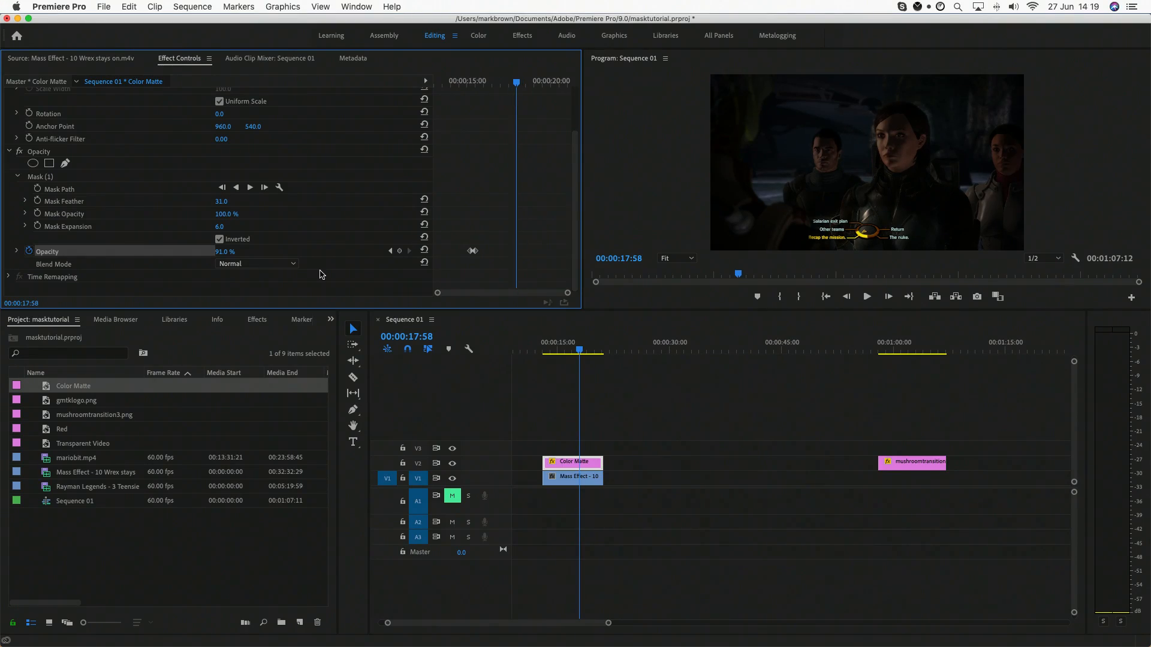
{"action": "left_click", "coordinate": [400, 253]}
{"action": "key", "text": "space"}
{"action": "key", "text": "space"}
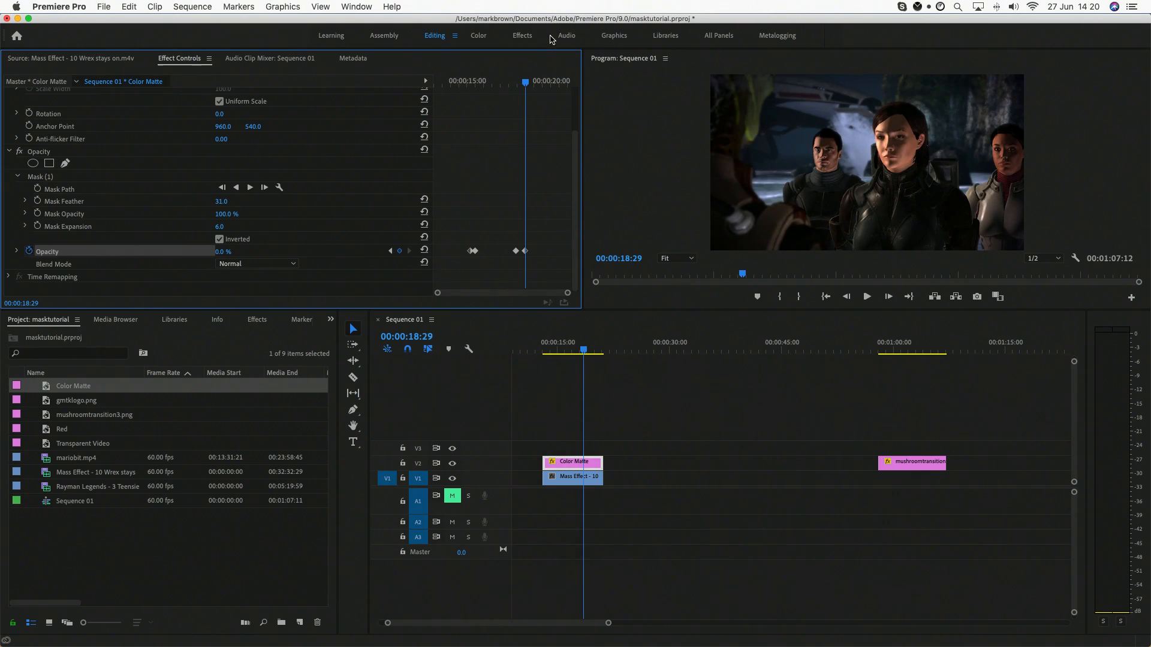
{"action": "left_click", "coordinate": [503, 80]}
{"action": "key", "text": "space"}
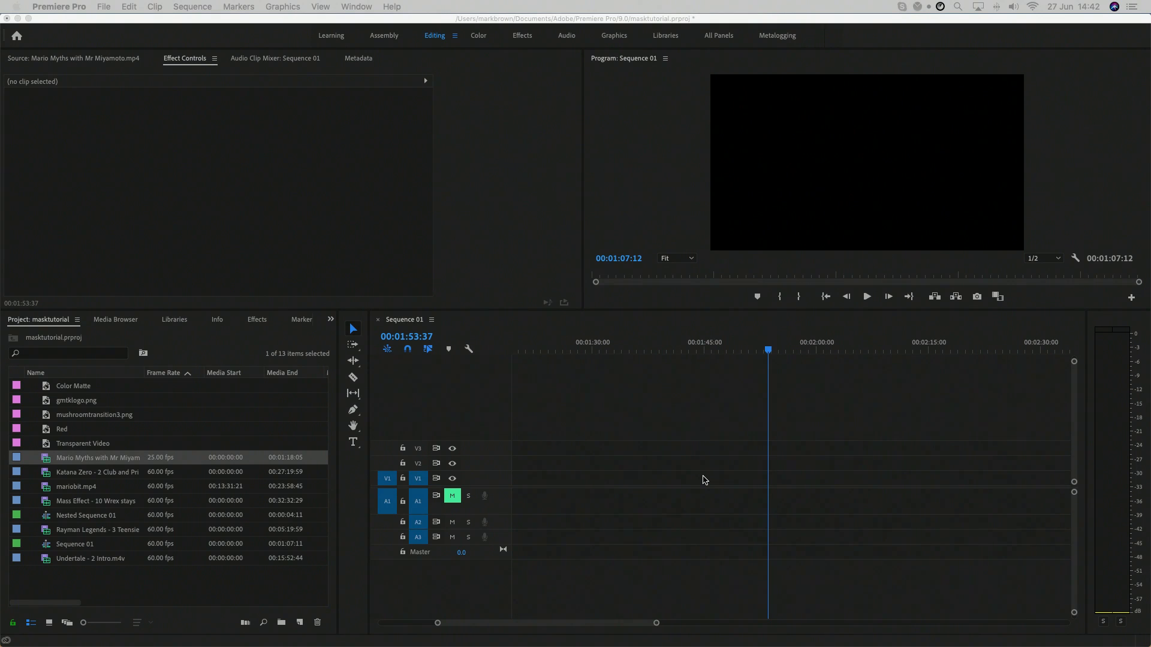
Step: Add only the video of Mario Myths with Mr Miyamoto.mp4 to V1 and move the playhead to 00:01:54:16
{"action": "double_click", "coordinate": [49, 459]}
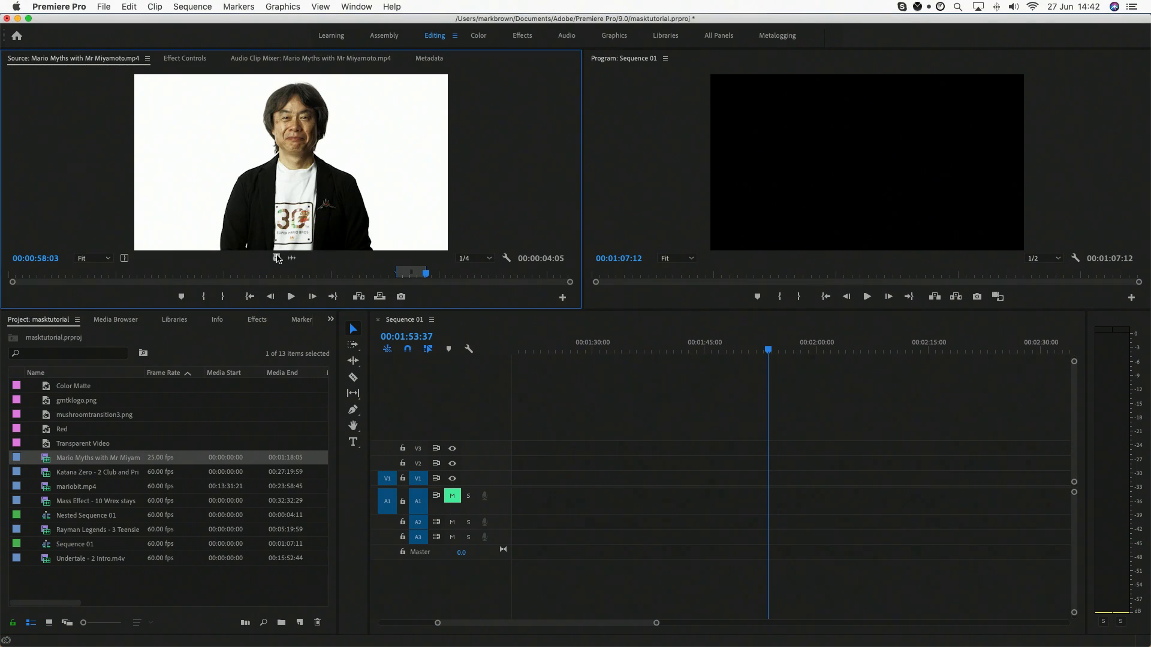
{"action": "left_click_drag", "start_coordinate": [276, 258], "coordinate": [771, 479]}
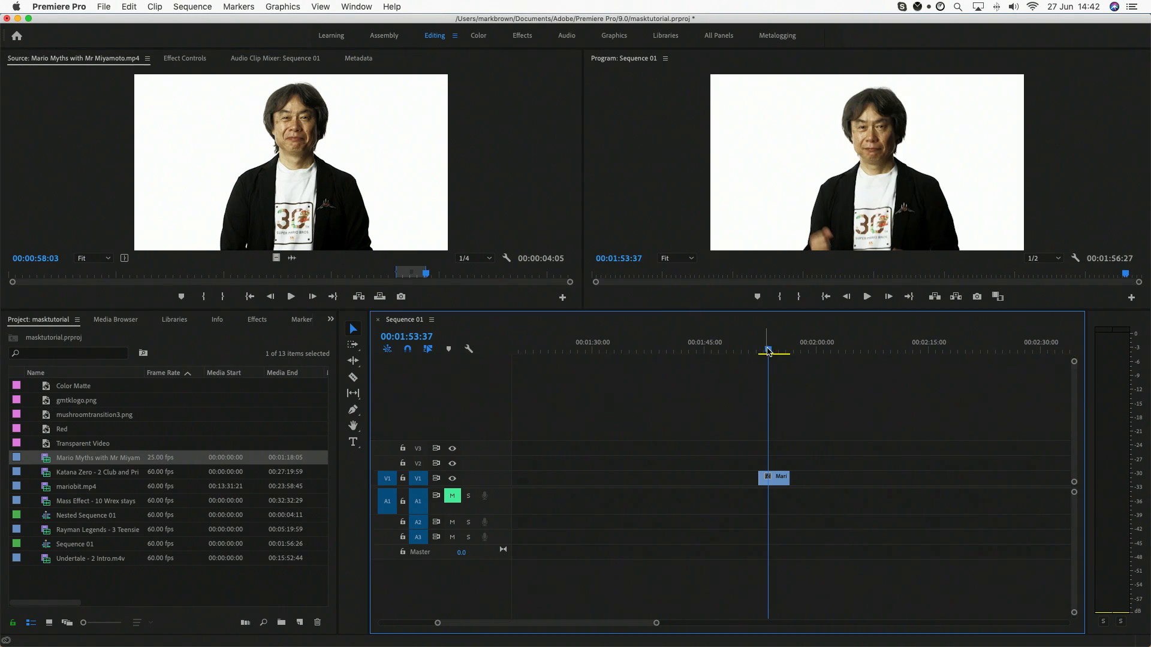
{"action": "left_click_drag", "start_coordinate": [769, 352], "coordinate": [773, 354]}
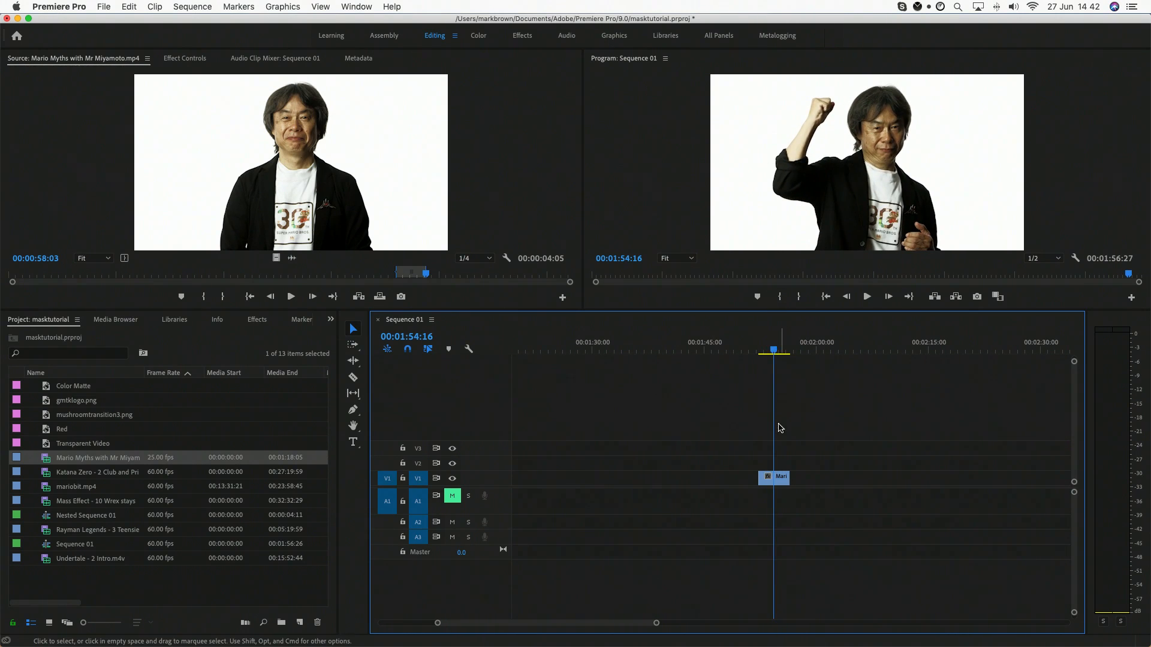
Step: Move the Mario Myths clip to V2 and place the Red matte beneath it on V1, extended to a duration of 00:00:10:18
{"action": "left_click_drag", "start_coordinate": [782, 483], "coordinate": [782, 468]}
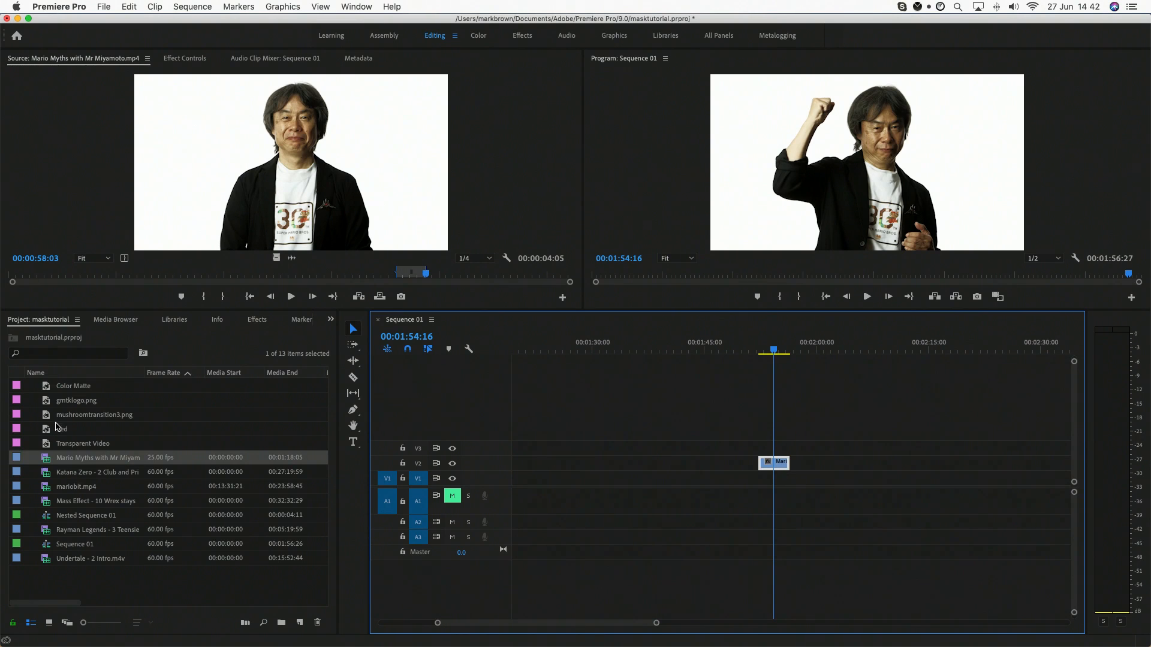
{"action": "left_click_drag", "start_coordinate": [62, 429], "coordinate": [835, 477]}
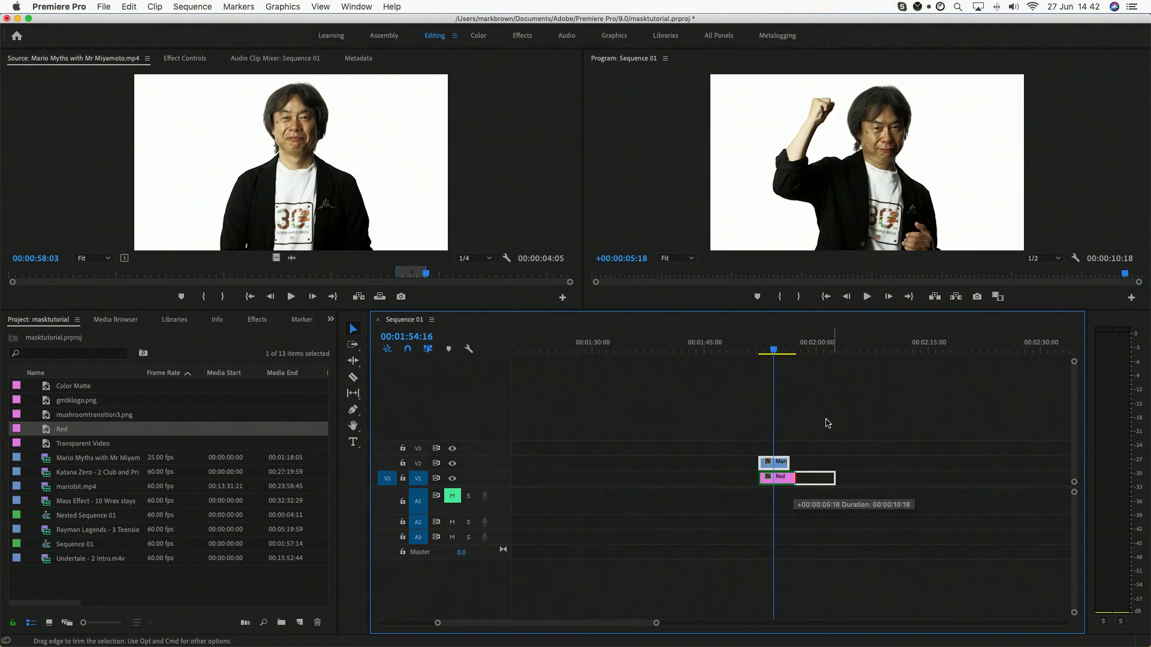
{"action": "left_click", "coordinate": [797, 349]}
{"action": "left_click_drag", "start_coordinate": [802, 346], "coordinate": [773, 350]}
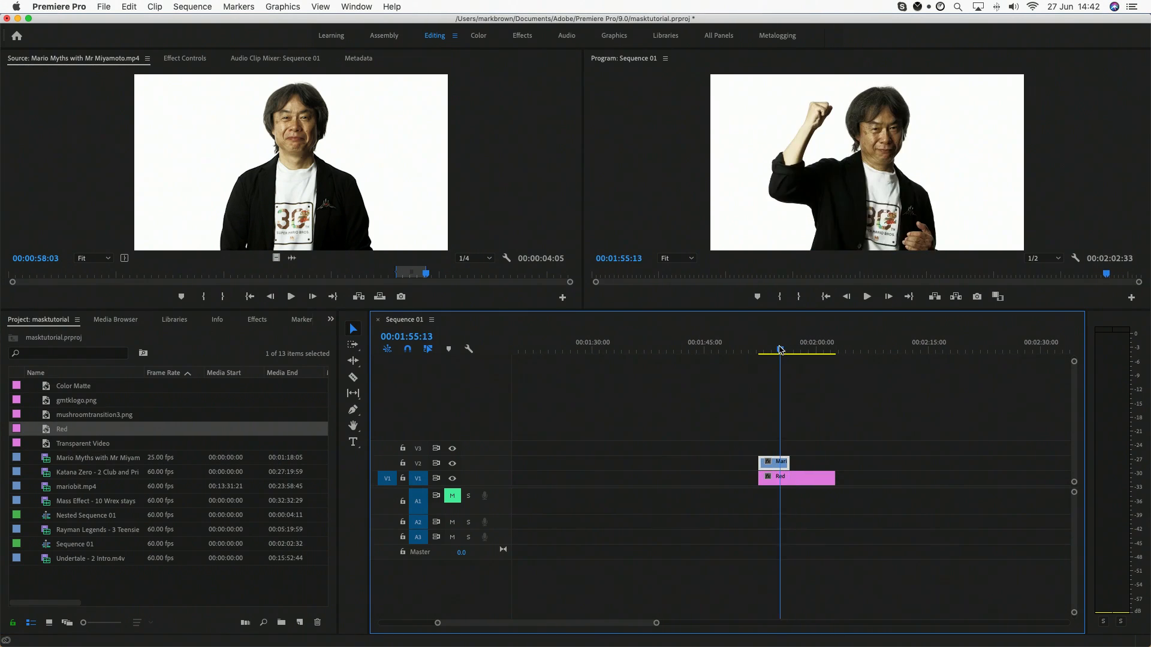
{"action": "left_click", "coordinate": [780, 467]}
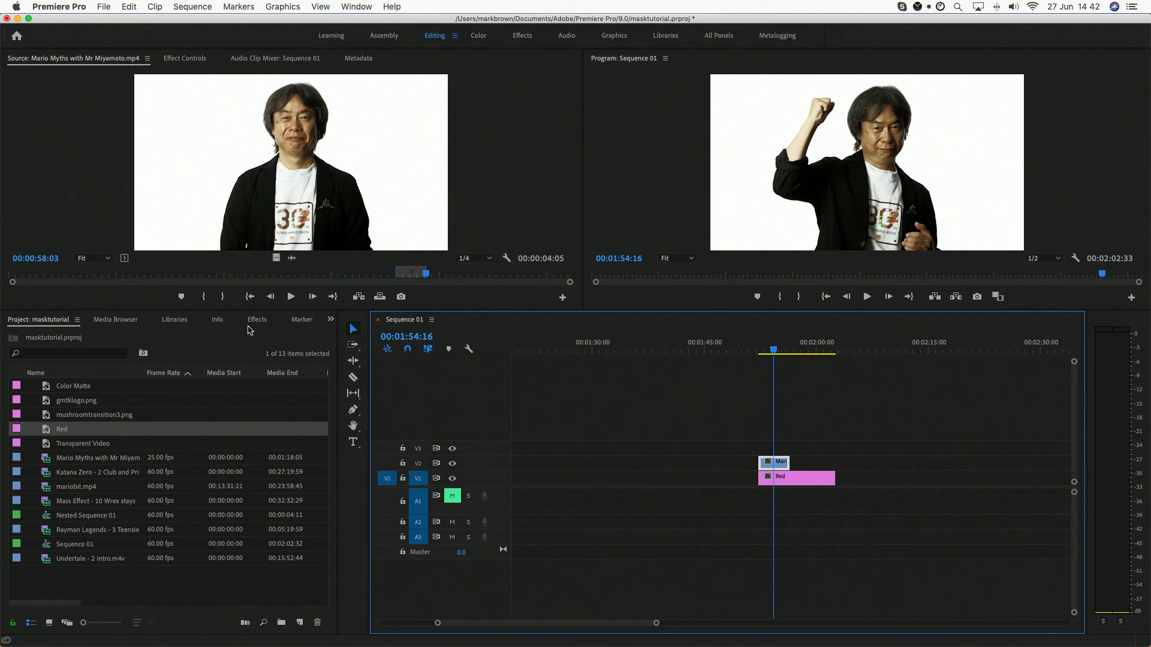
Step: Apply the Color Key effect to the Mario Myths clip on V2 and sample the white background as its key color
{"action": "left_click", "coordinate": [257, 320]}
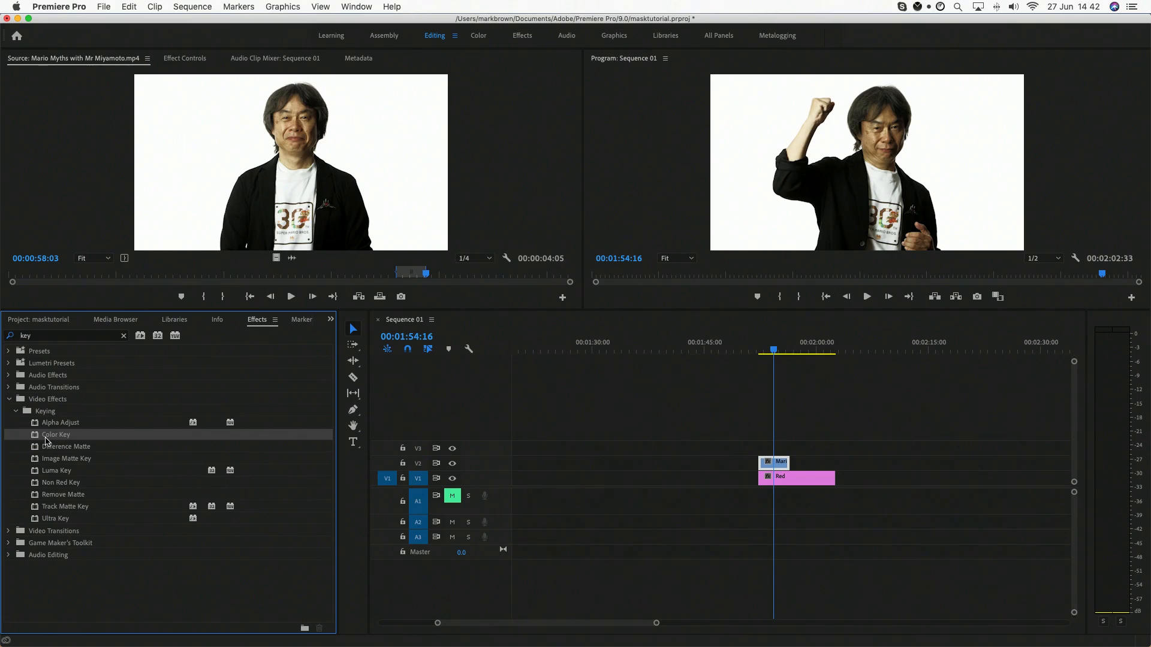
{"action": "left_click_drag", "start_coordinate": [46, 441], "coordinate": [773, 463]}
{"action": "left_click", "coordinate": [194, 61]}
{"action": "scroll", "coordinate": [50, 219], "scroll_direction": "down", "scroll_amount": 5}
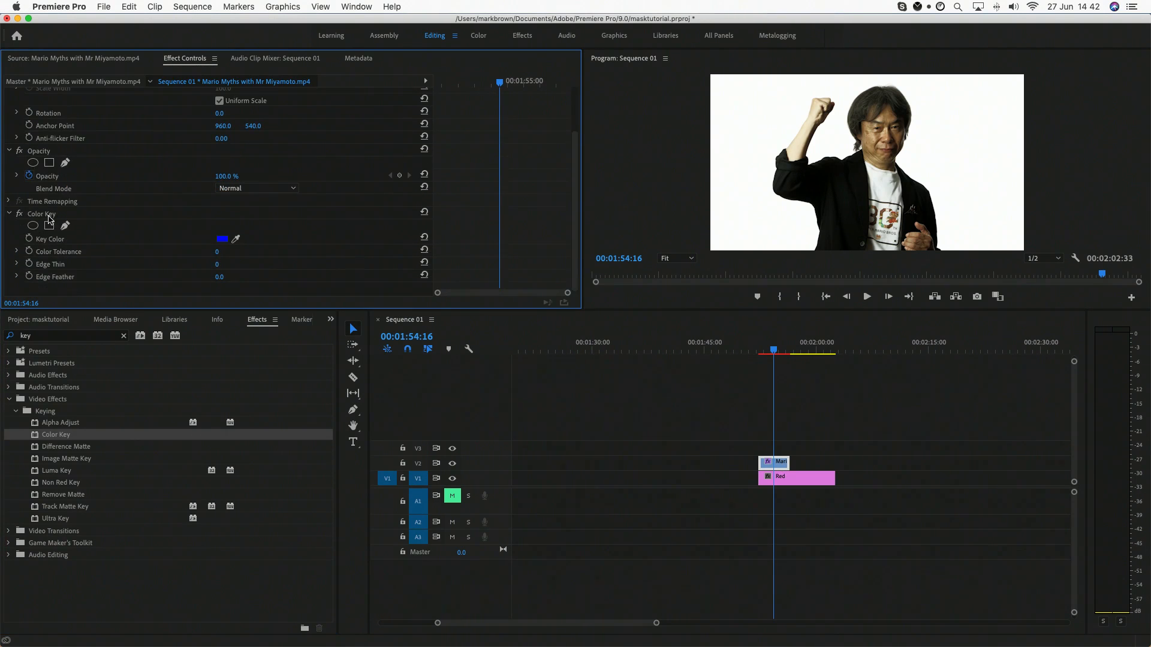
{"action": "left_click", "coordinate": [222, 240]}
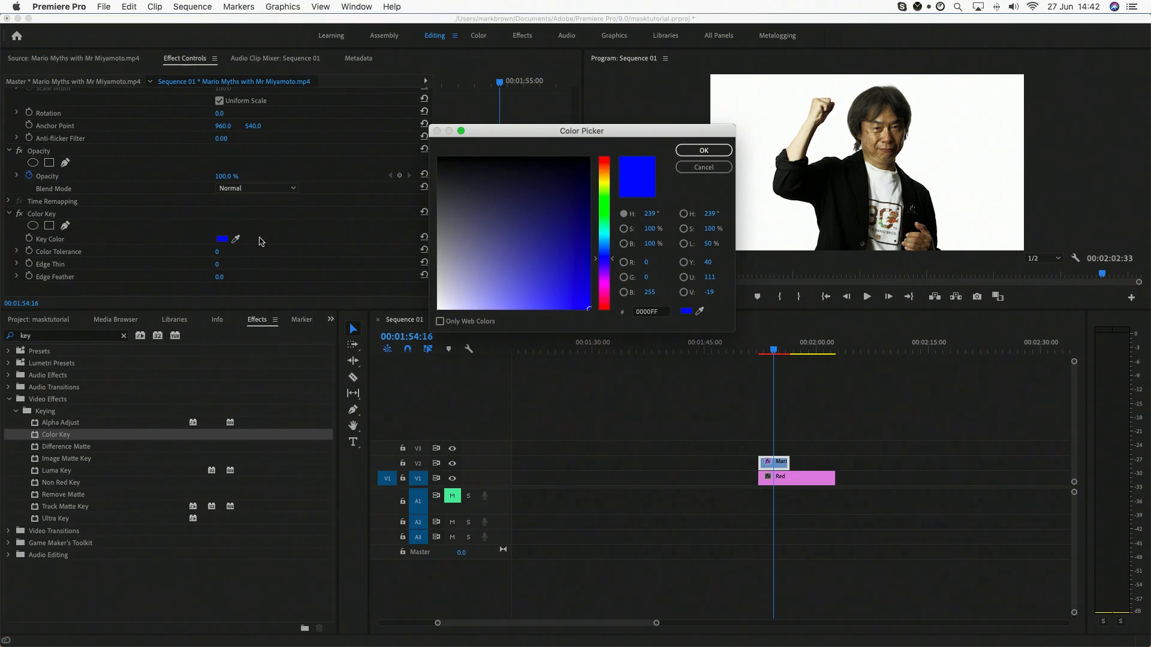
{"action": "left_click", "coordinate": [690, 168]}
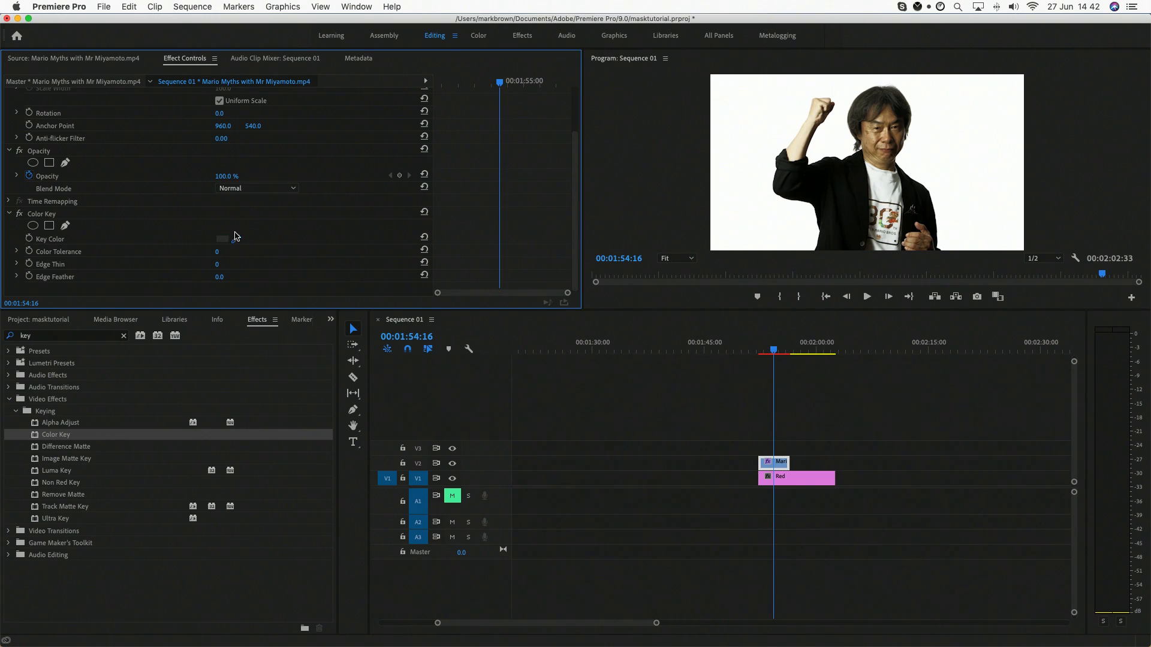
{"action": "left_click", "coordinate": [743, 208]}
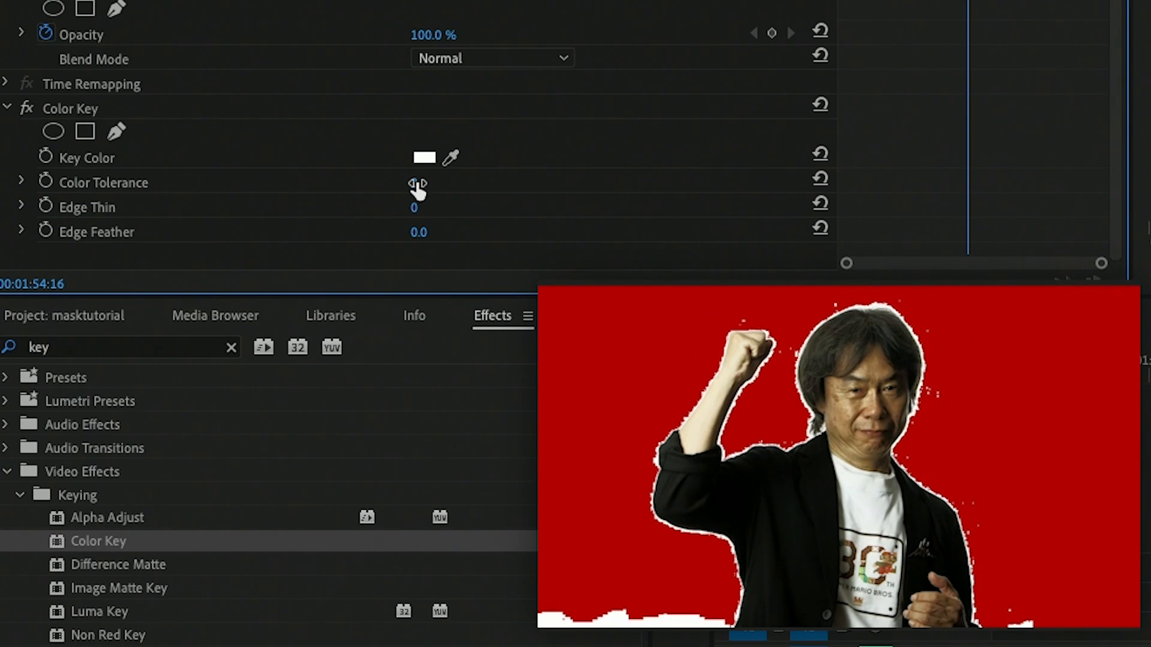
Step: Refine the Color Key with Color Tolerance 33, Edge Thin 3 and Edge Feather 1.1
{"action": "left_click_drag", "start_coordinate": [416, 187], "coordinate": [430, 187]}
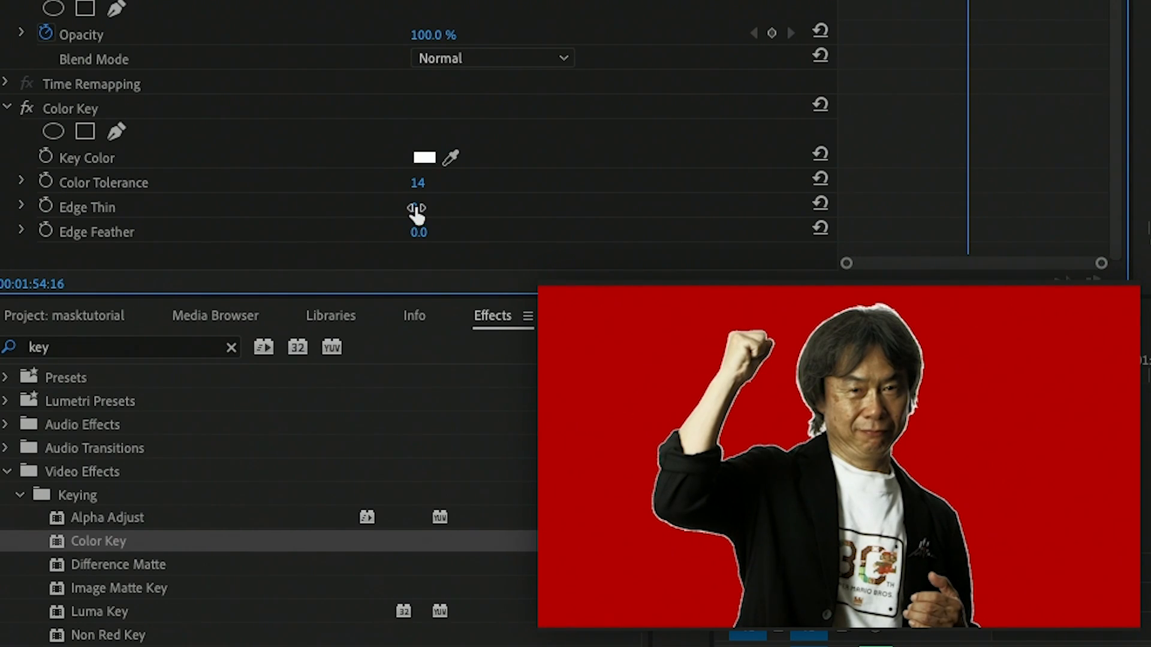
{"action": "left_click_drag", "start_coordinate": [414, 207], "coordinate": [415, 208]}
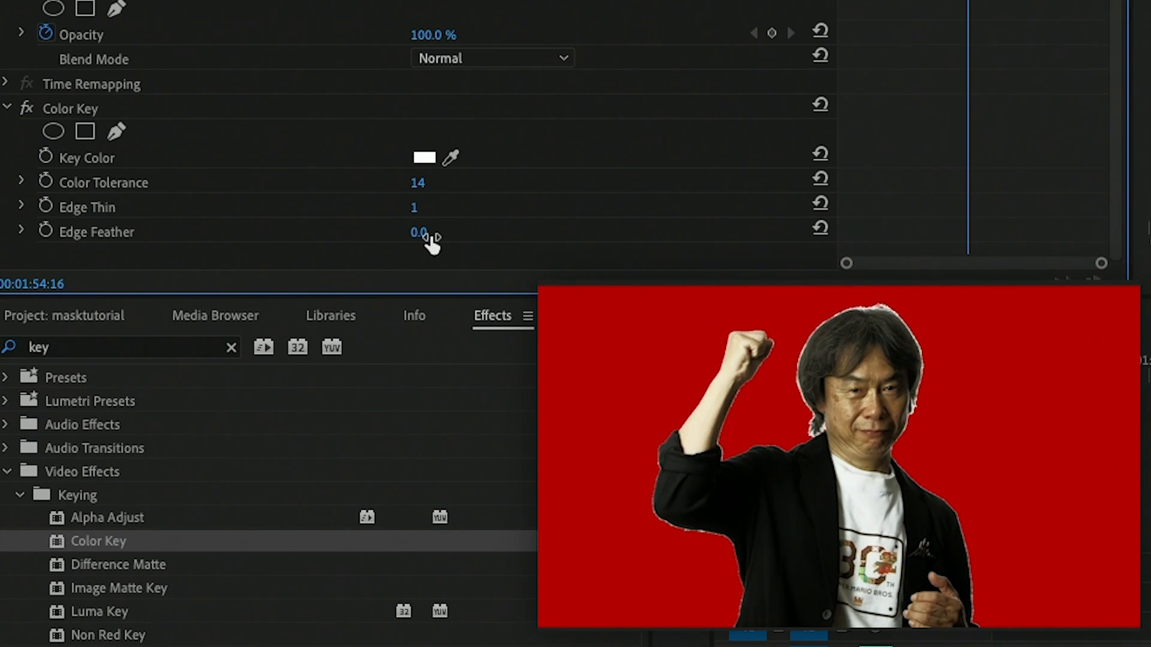
{"action": "left_click_drag", "start_coordinate": [419, 232], "coordinate": [444, 233]}
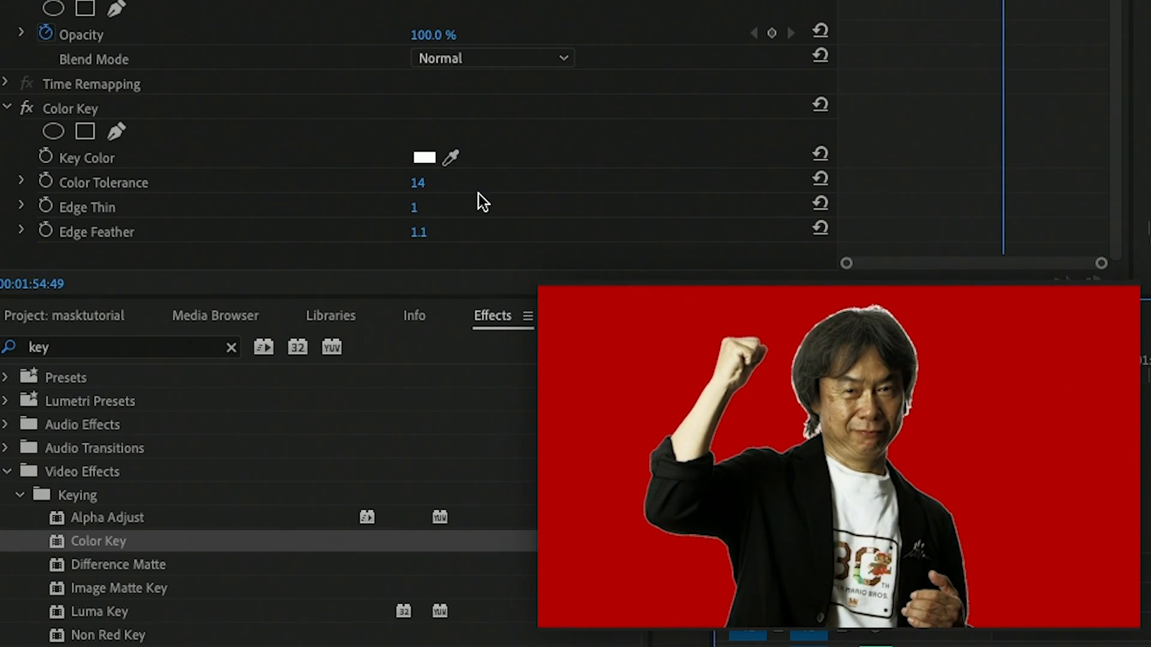
{"action": "mouse_move", "coordinate": [422, 190]}
{"action": "left_mouse_down"}
{"action": "mouse_move", "coordinate": [402, 189]}
{"action": "mouse_move", "coordinate": [439, 183]}
{"action": "mouse_move", "coordinate": [425, 183]}
{"action": "mouse_move", "coordinate": [427, 210]}
{"action": "left_mouse_up"}
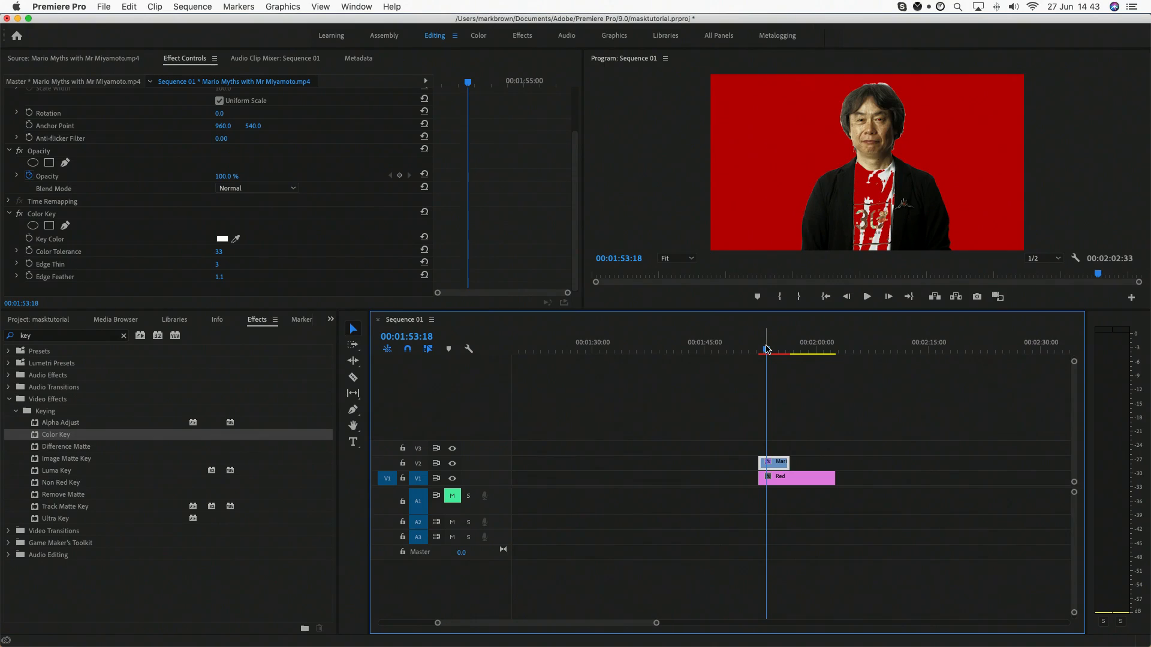
Step: At 00:01:52:30, duplicate the keyed Mario Myths clip onto V3 and remove the Color Key effect from the copy
{"action": "left_click_drag", "start_coordinate": [767, 349], "coordinate": [761, 350]}
{"action": "left_click_drag", "start_coordinate": [779, 467], "coordinate": [779, 447]}
{"action": "scroll", "coordinate": [120, 228], "scroll_direction": "down", "scroll_amount": 3}
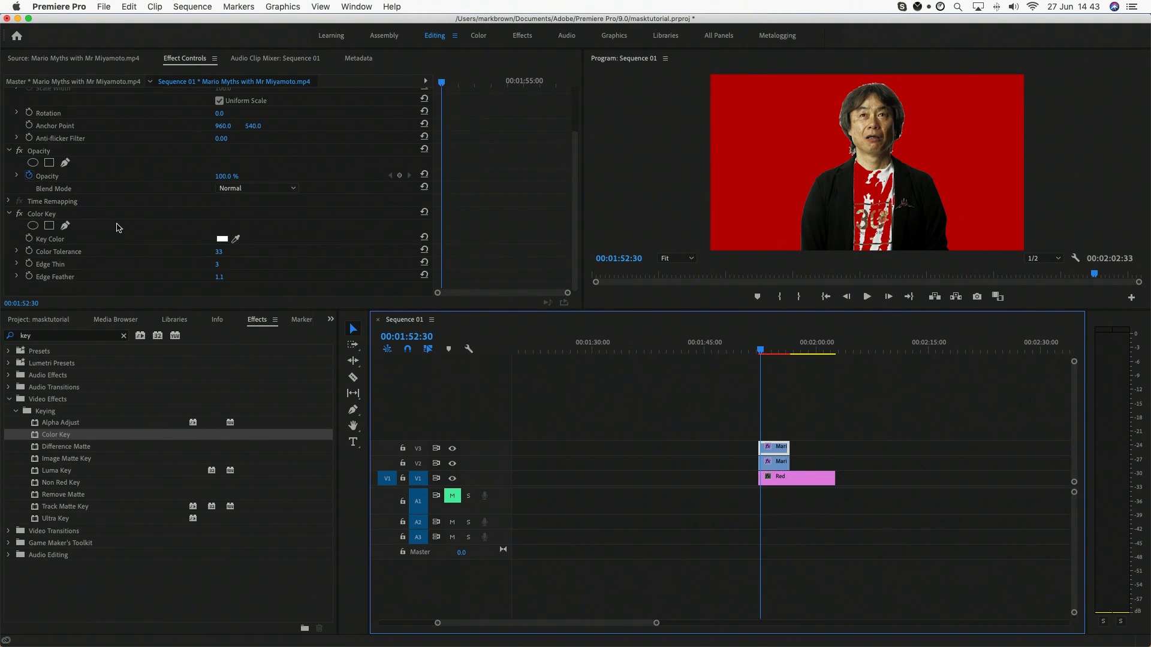
{"action": "left_click", "coordinate": [37, 215]}
{"action": "key", "text": "Delete"}
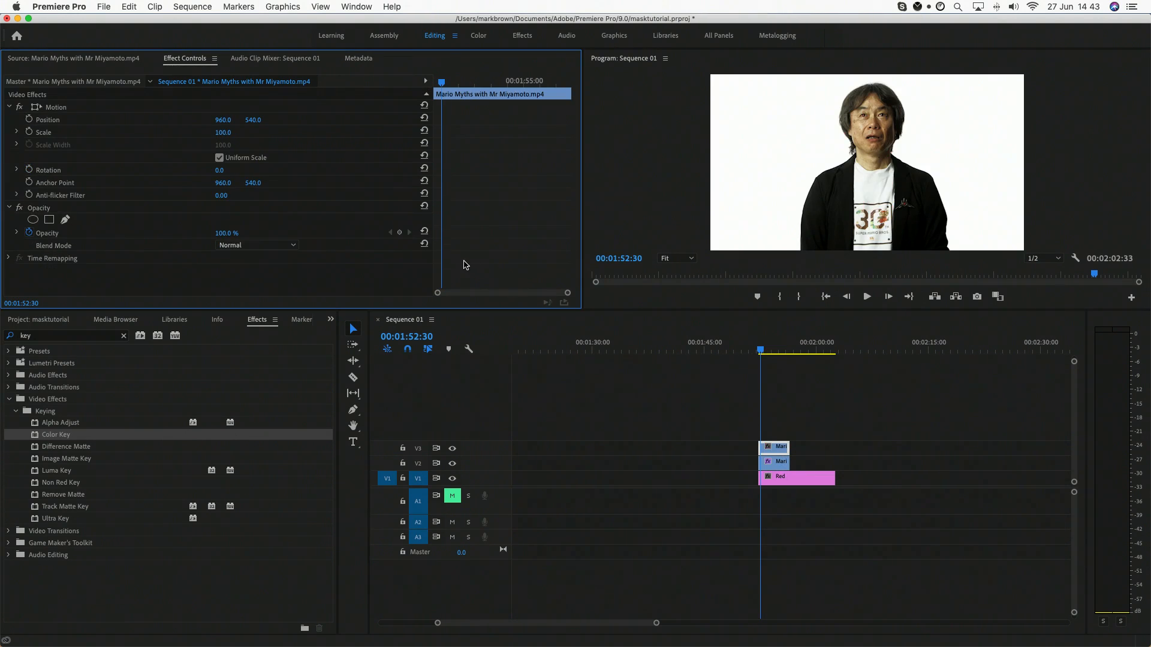
Step: Draw a closed free-form opacity mask around the shirt on the V3 clip, extending its two lowest points below the frame
{"action": "left_click", "coordinate": [40, 210]}
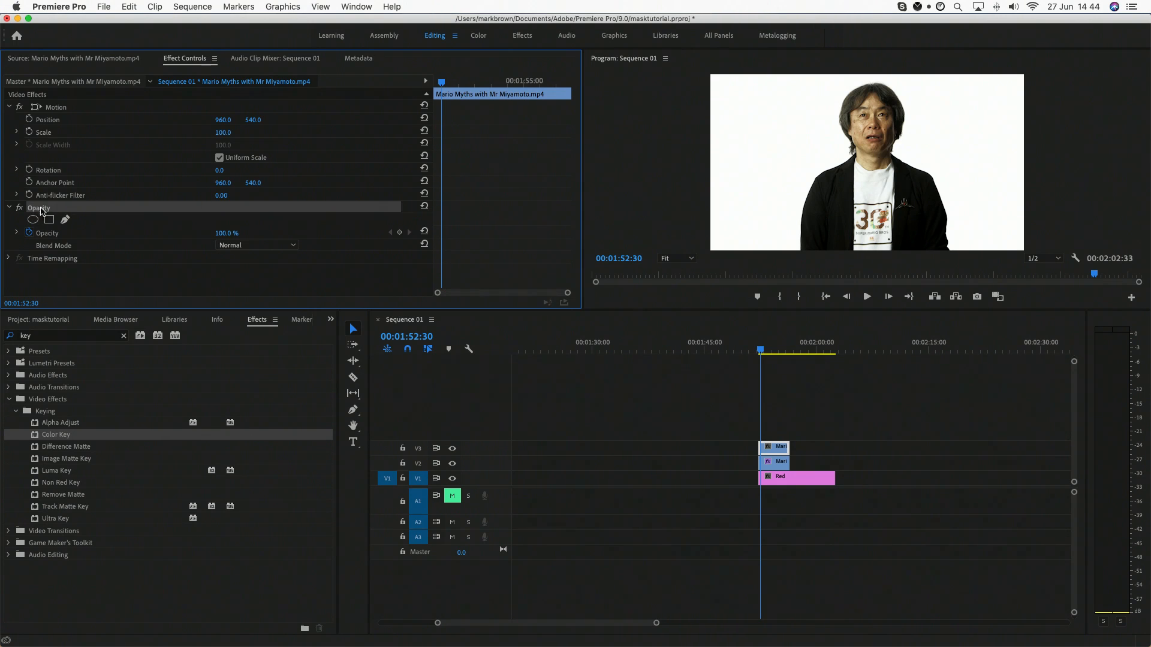
{"action": "left_click", "coordinate": [65, 220]}
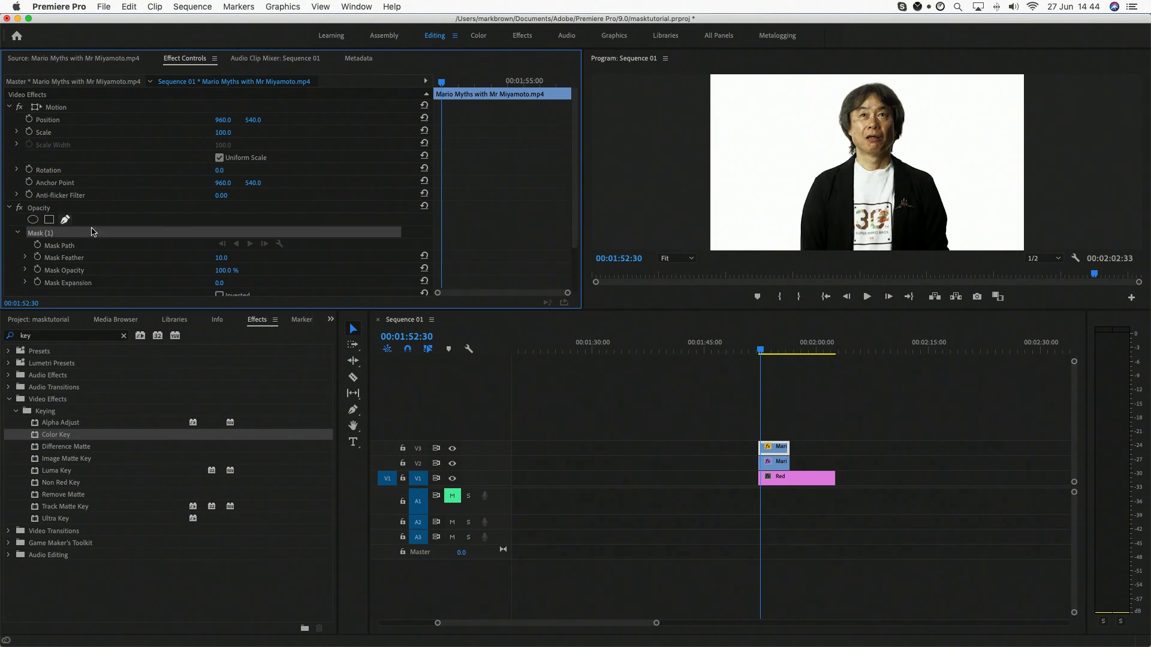
{"action": "left_click", "coordinate": [860, 155]}
{"action": "left_click", "coordinate": [846, 168]}
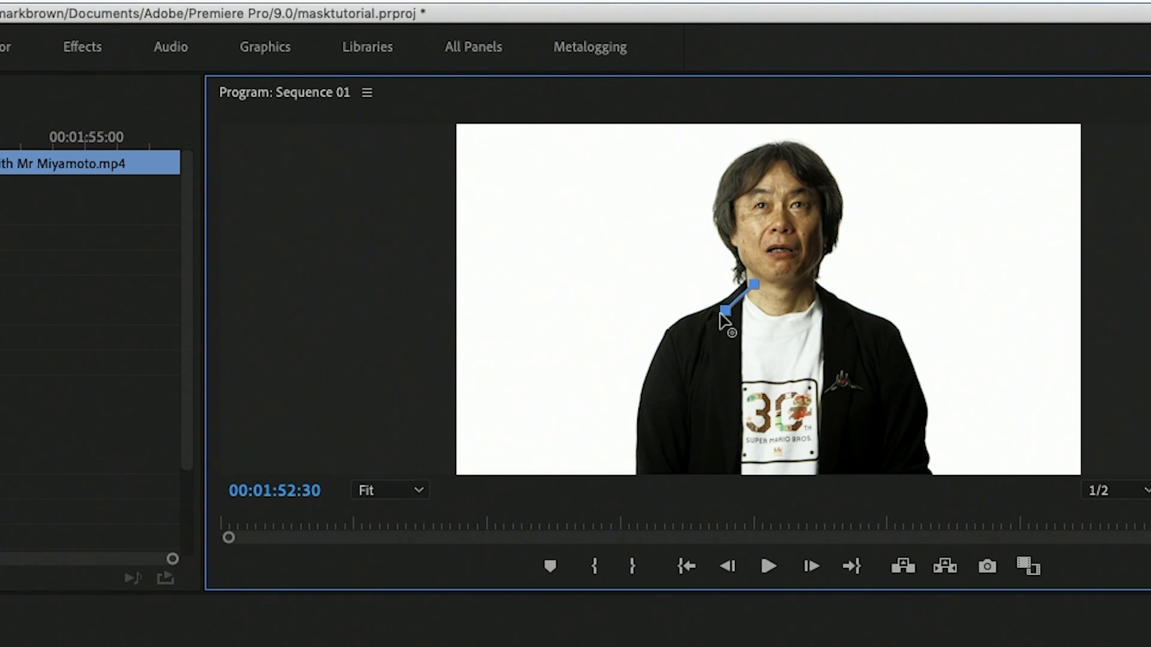
{"action": "left_click", "coordinate": [815, 214]}
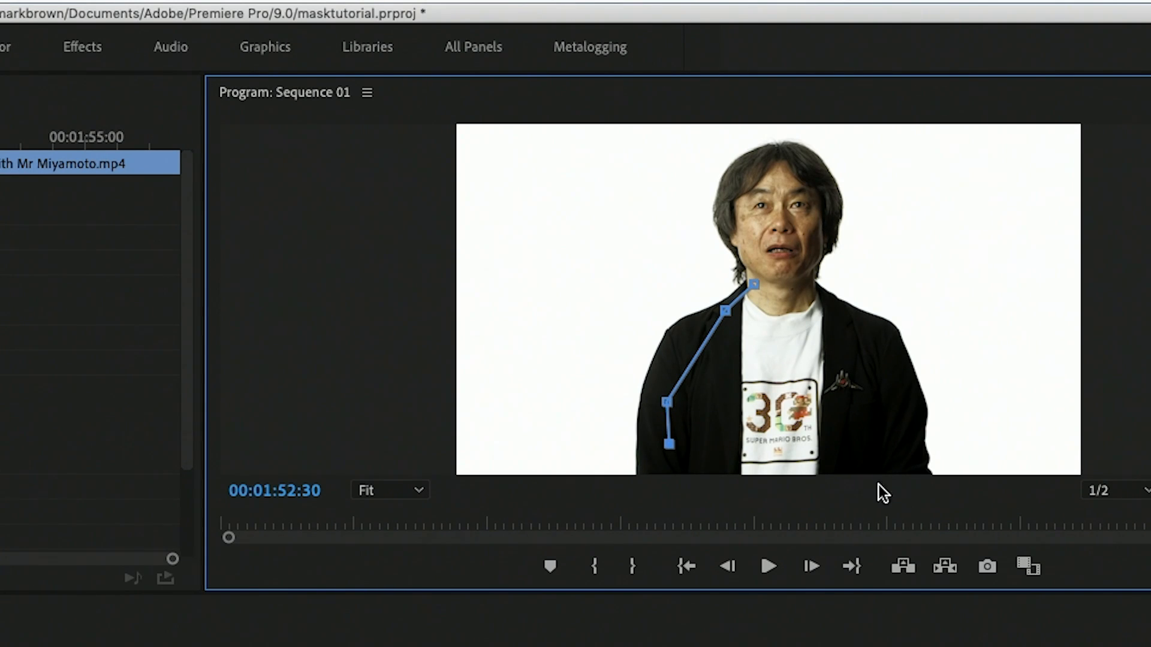
{"action": "left_click", "coordinate": [892, 463]}
{"action": "left_click", "coordinate": [879, 398]}
{"action": "left_click", "coordinate": [831, 309]}
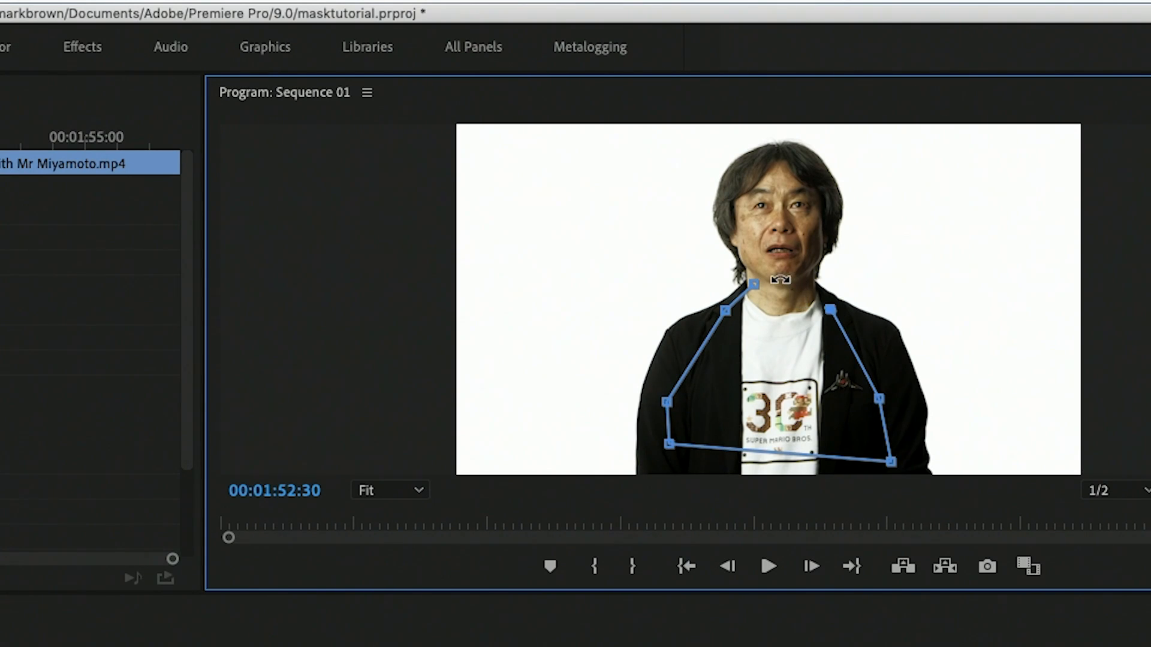
{"action": "left_click", "coordinate": [754, 284]}
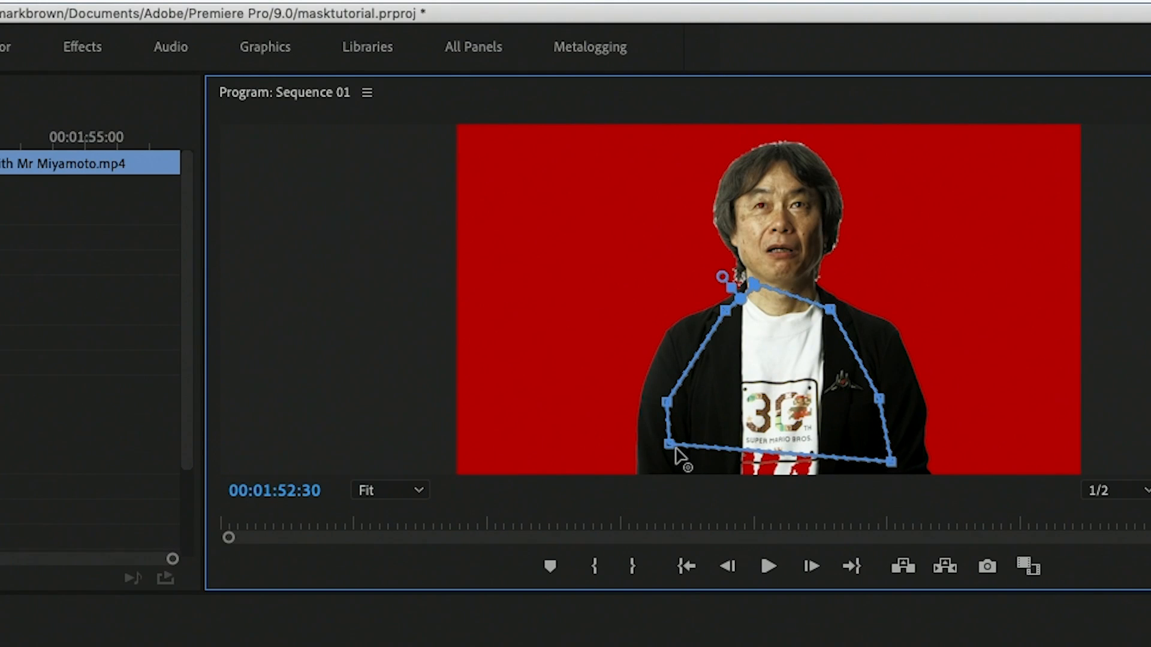
{"action": "left_click_drag", "start_coordinate": [670, 445], "coordinate": [674, 527]}
{"action": "left_click_drag", "start_coordinate": [891, 462], "coordinate": [895, 490]}
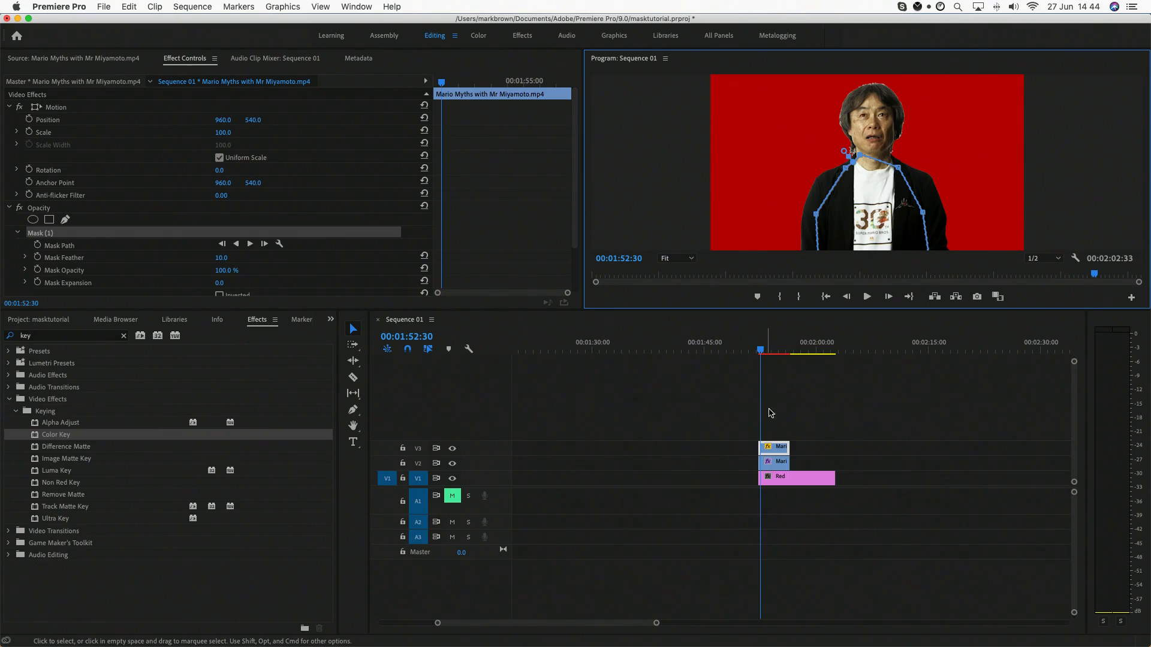
Step: Toggle the output of tracks V2 and V3 to compare the masked and keyed layers, leaving both tracks enabled
{"action": "left_click", "coordinate": [452, 463]}
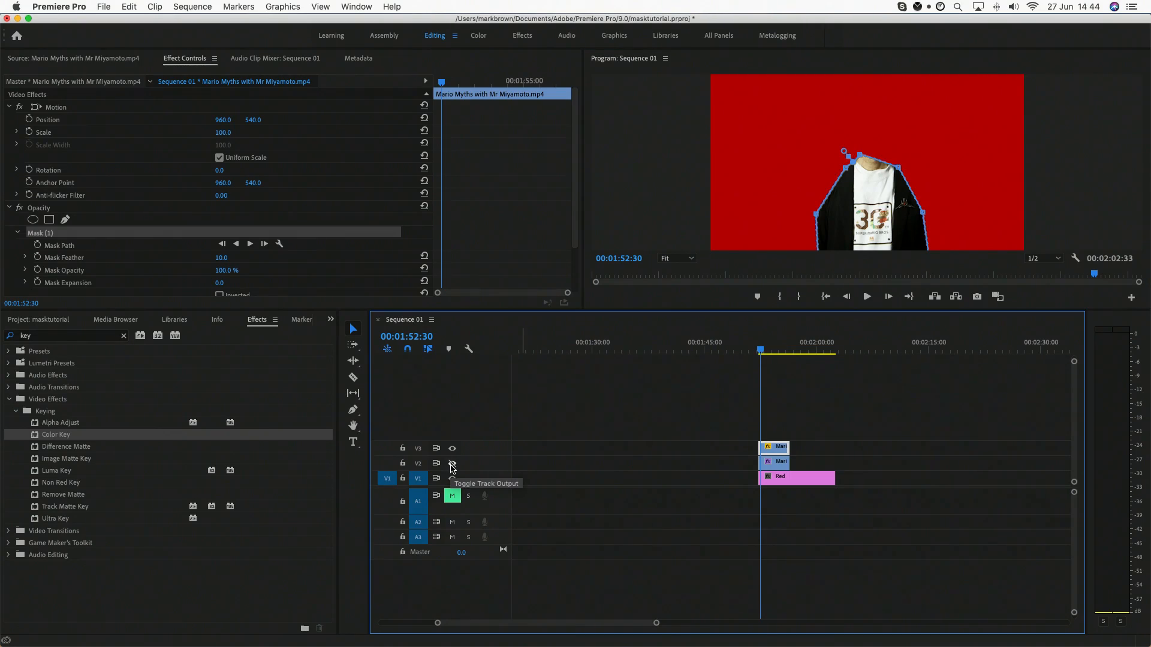
{"action": "left_click", "coordinate": [452, 449]}
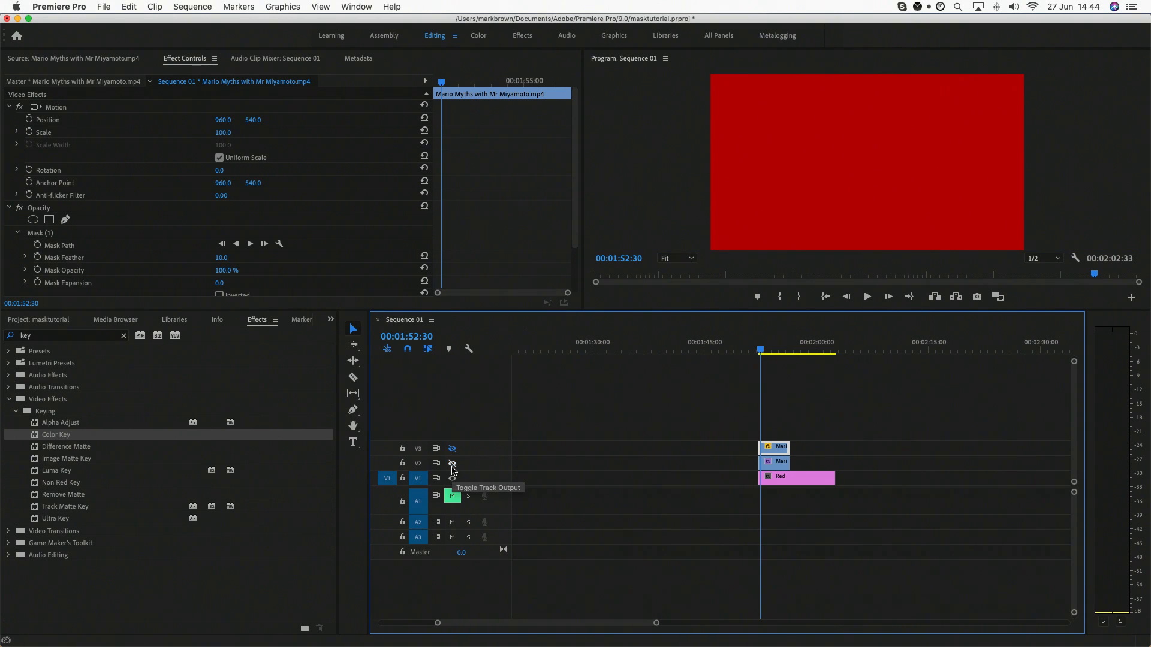
{"action": "left_click", "coordinate": [452, 464]}
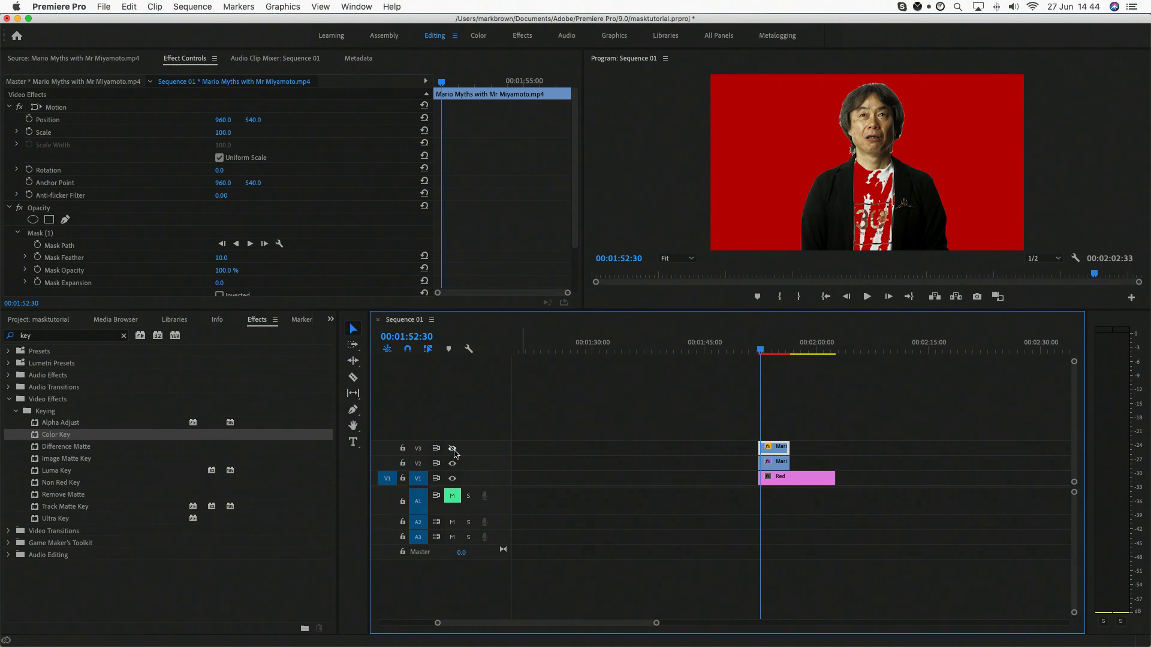
{"action": "left_click", "coordinate": [451, 463]}
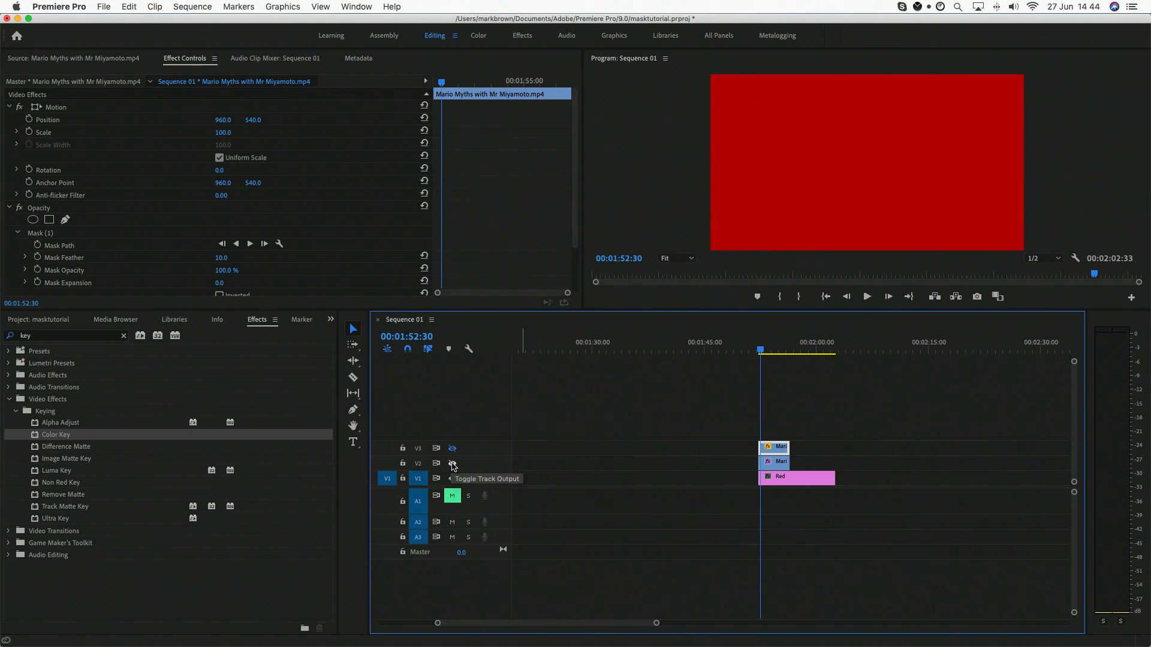
{"action": "left_click", "coordinate": [451, 463]}
{"action": "left_click", "coordinate": [452, 448]}
{"action": "left_click", "coordinate": [872, 408]}
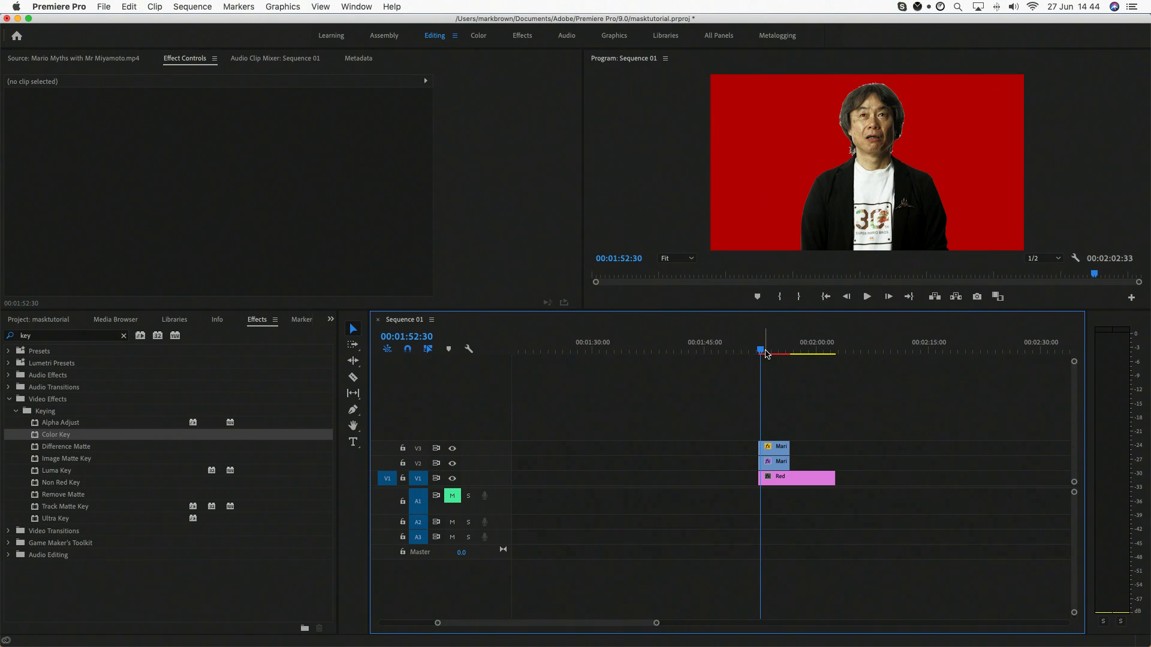
Step: Select the V3 clip and start Mask Path animation for Mask (1) with a keyframe at 00:01:53:23
{"action": "left_click_drag", "start_coordinate": [765, 353], "coordinate": [770, 359]}
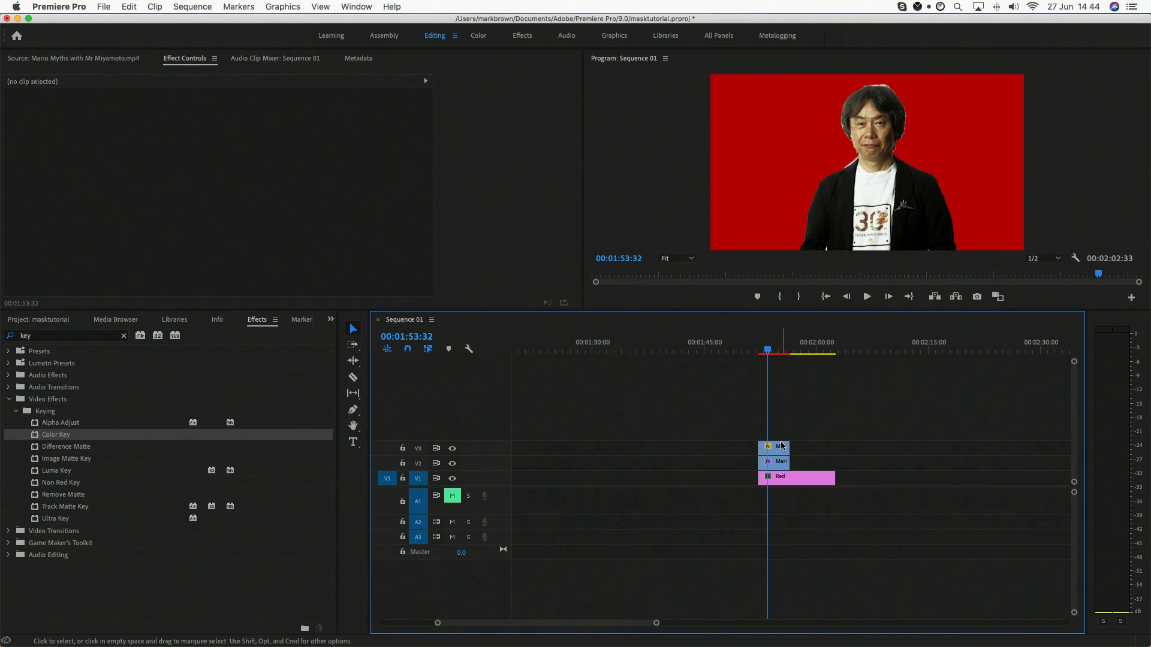
{"action": "left_click", "coordinate": [781, 445]}
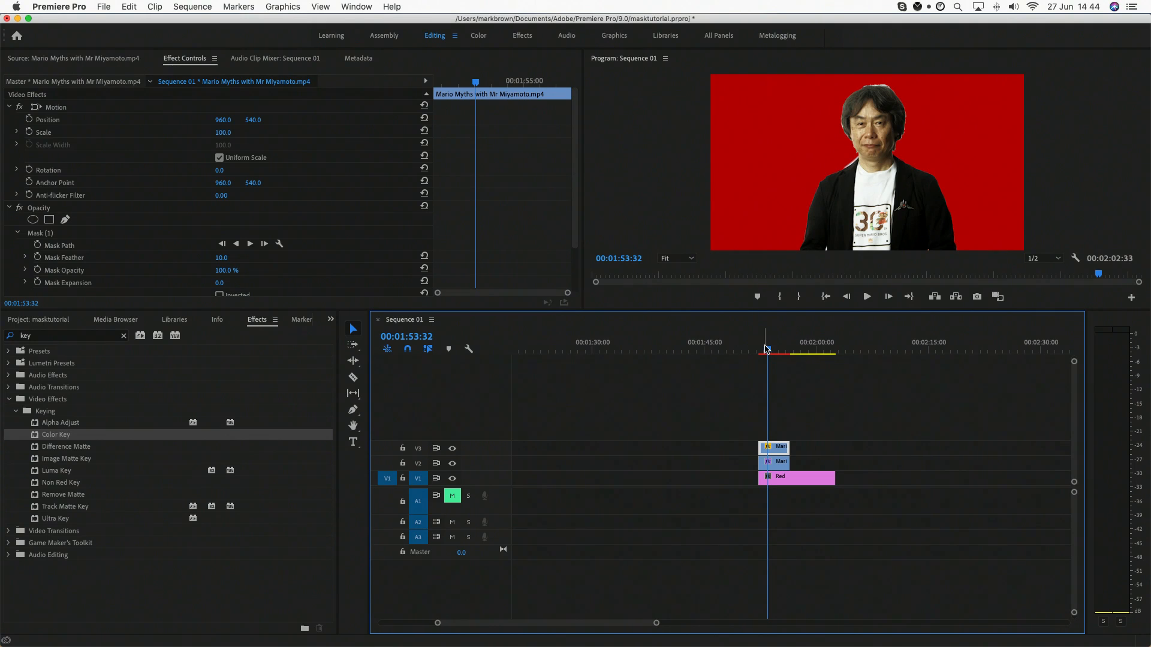
{"action": "key", "text": "space"}
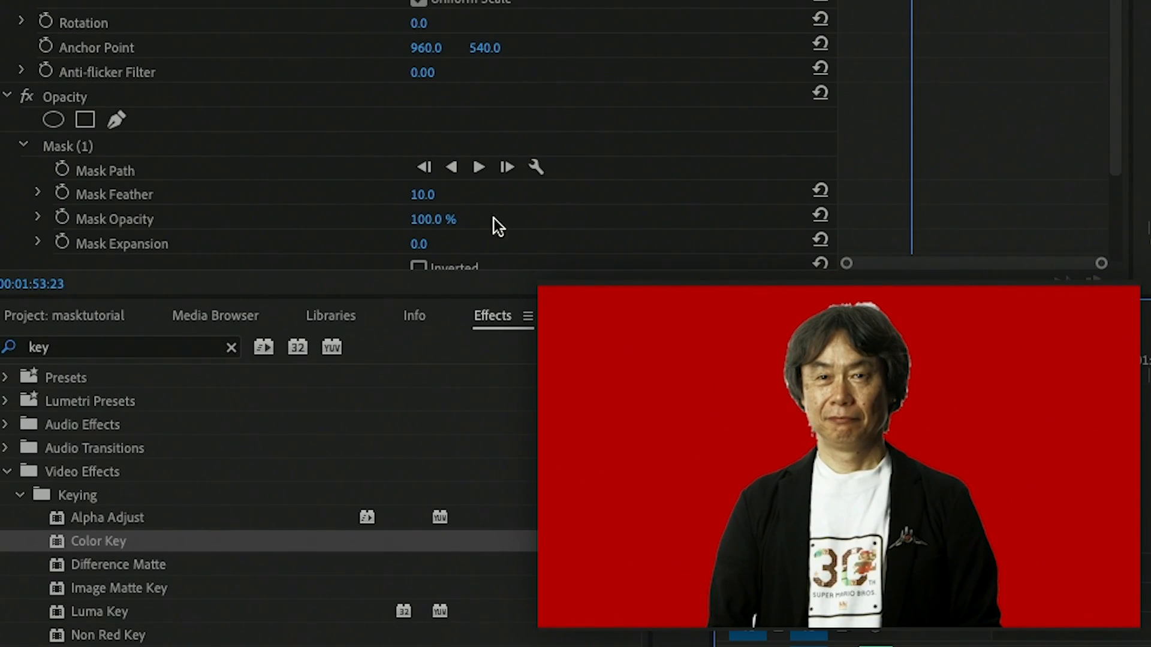
{"action": "left_click", "coordinate": [79, 149]}
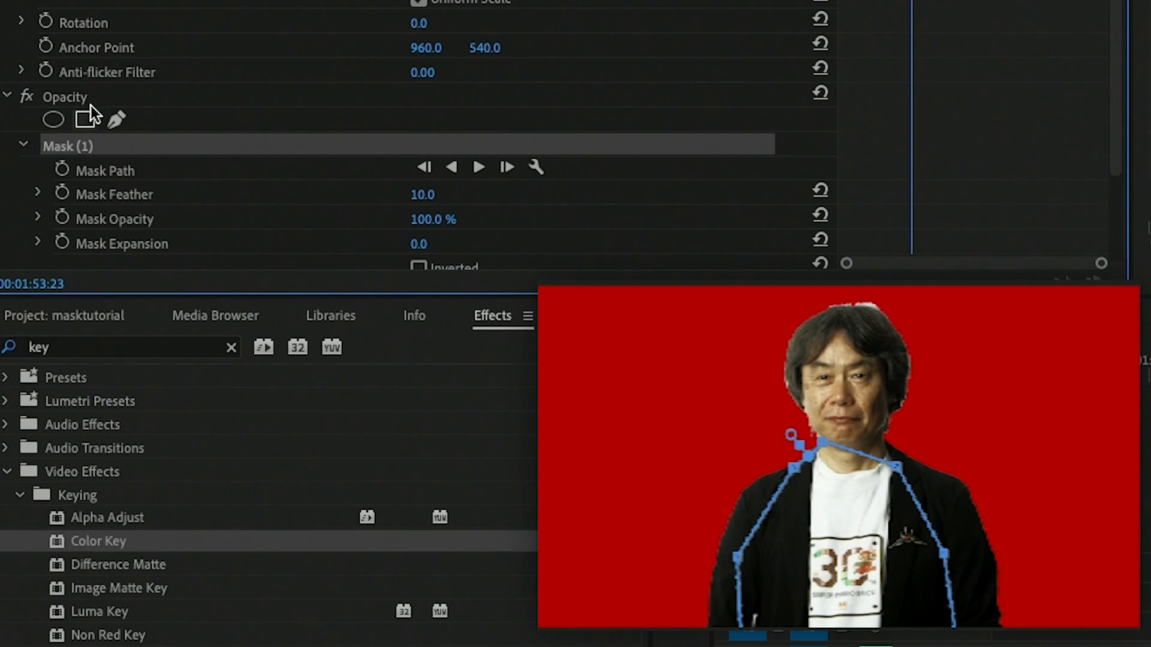
{"action": "left_click", "coordinate": [92, 164]}
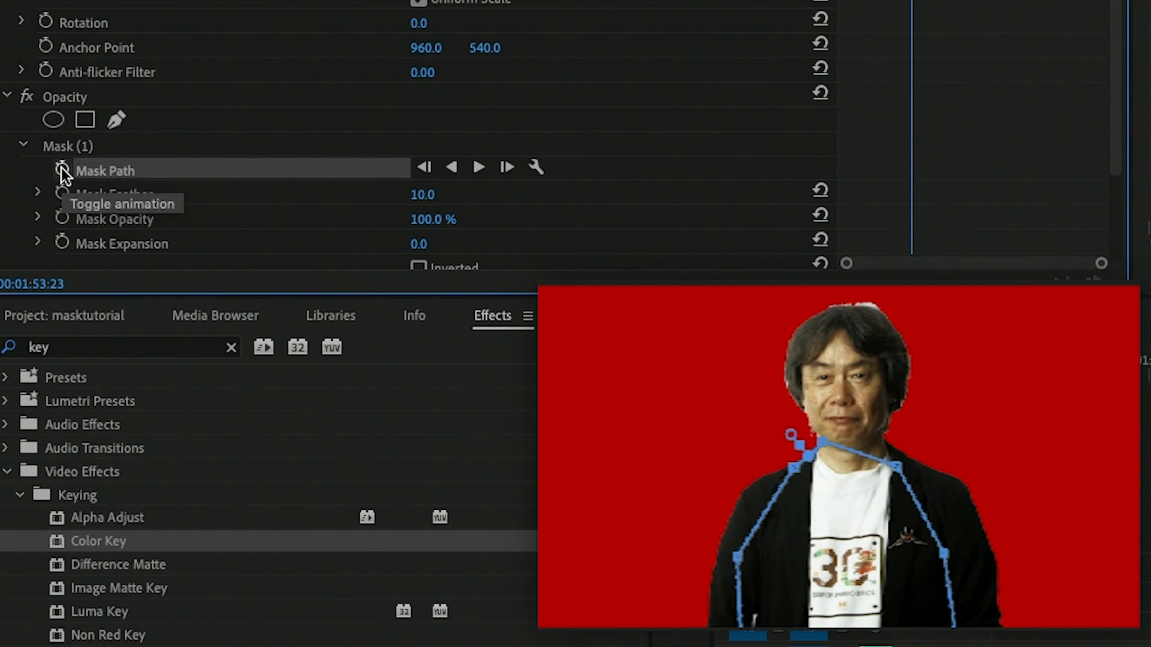
{"action": "left_click", "coordinate": [61, 168]}
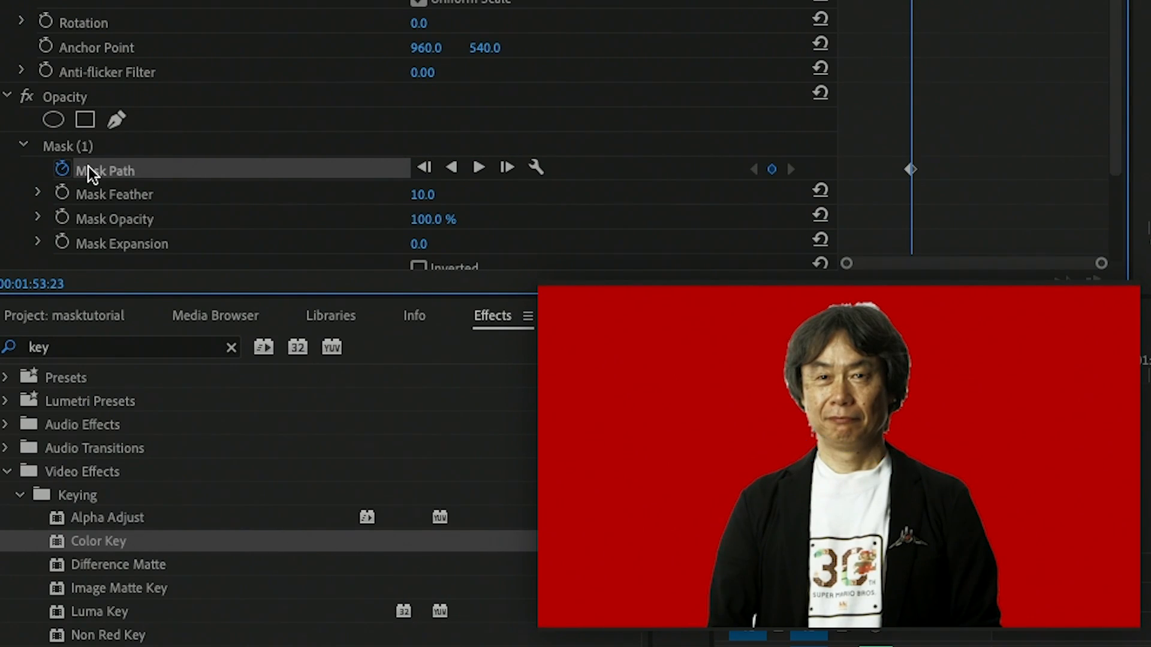
Step: Advance to 00:01:53:44 and move the mask's neck, shoulder and arm points to follow the subject's new pose
{"action": "key", "text": "space"}
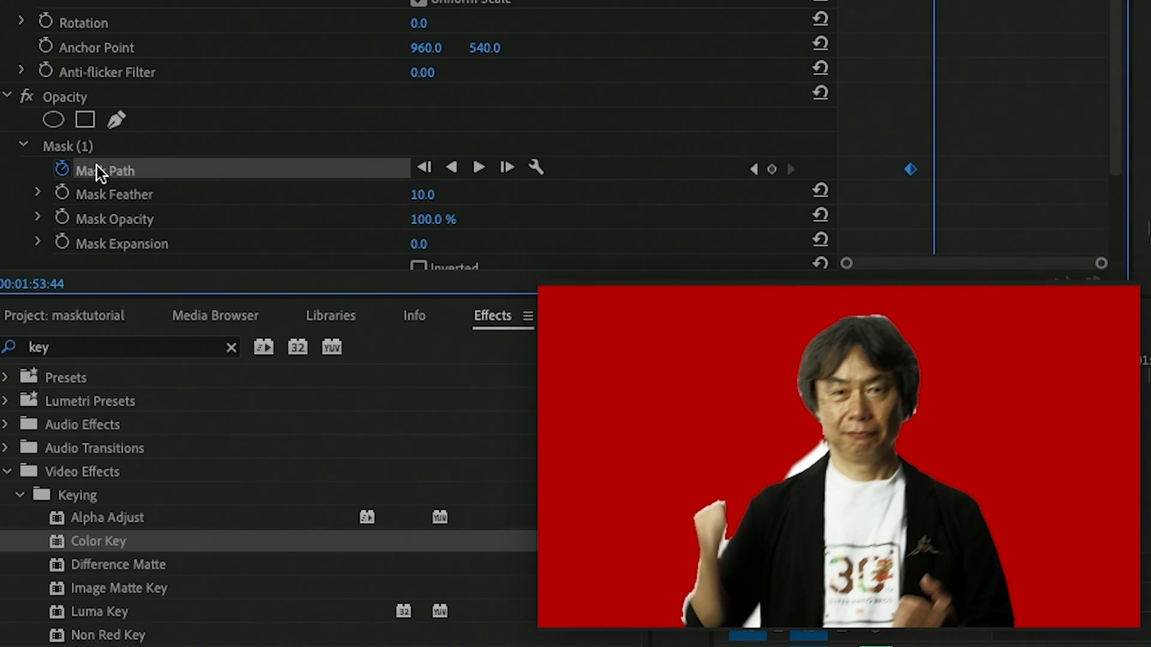
{"action": "left_click", "coordinate": [101, 149]}
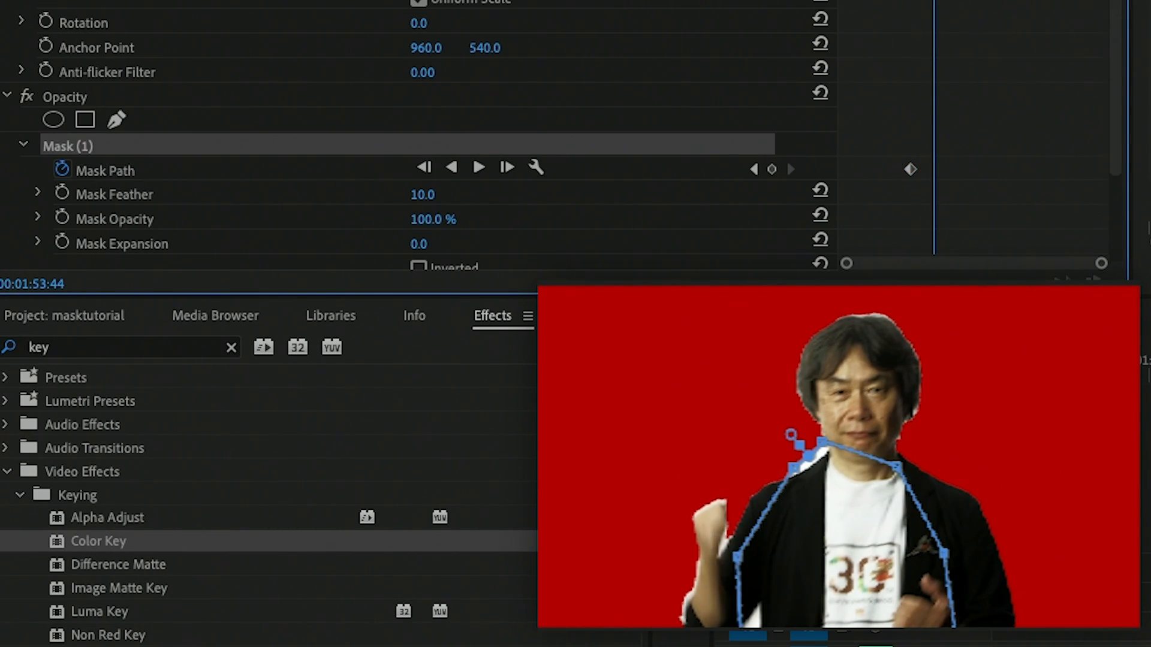
{"action": "left_click", "coordinate": [95, 171]}
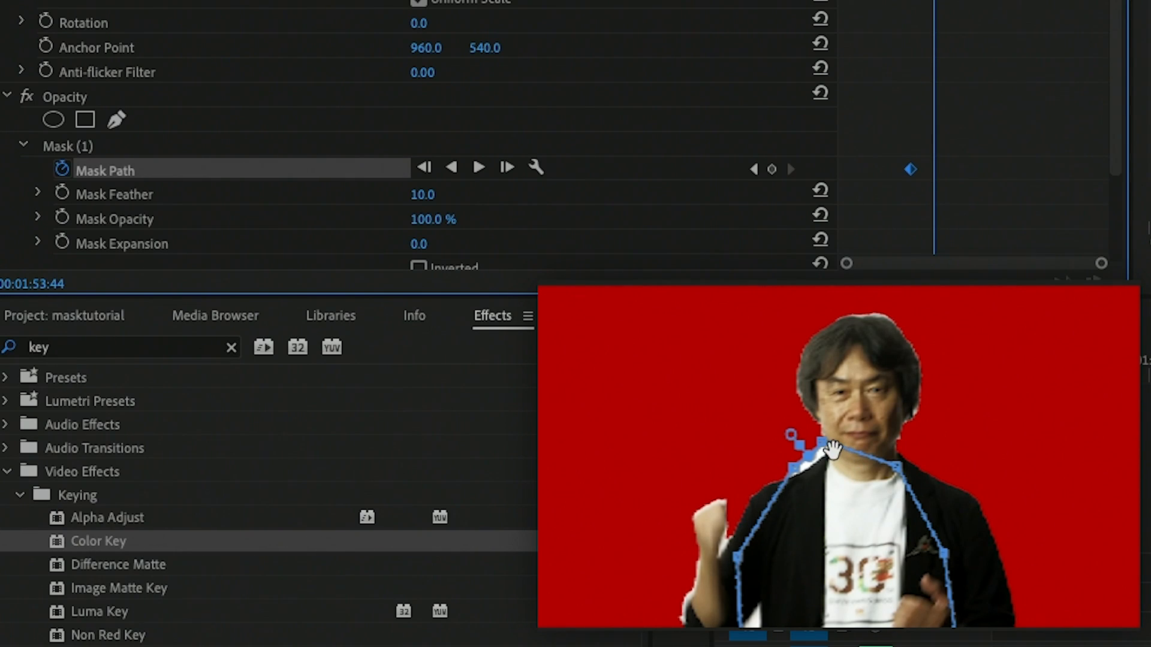
{"action": "left_click_drag", "start_coordinate": [826, 451], "coordinate": [820, 492]}
{"action": "mouse_move", "coordinate": [739, 557]}
{"action": "left_mouse_down"}
{"action": "mouse_move", "coordinate": [771, 568]}
{"action": "mouse_move", "coordinate": [743, 572]}
{"action": "left_mouse_up"}
{"action": "left_click_drag", "start_coordinate": [894, 482], "coordinate": [897, 496]}
Step: Add a Mask Path keyframe at 00:01:53:39, then return to the 00:01:53:44 keyframe with Mask (1) selected
{"action": "mouse_move", "coordinate": [934, 1]}
{"action": "left_mouse_down"}
{"action": "mouse_move", "coordinate": [897, 1]}
{"action": "mouse_move", "coordinate": [945, 2]}
{"action": "mouse_move", "coordinate": [928, 1]}
{"action": "left_mouse_up"}
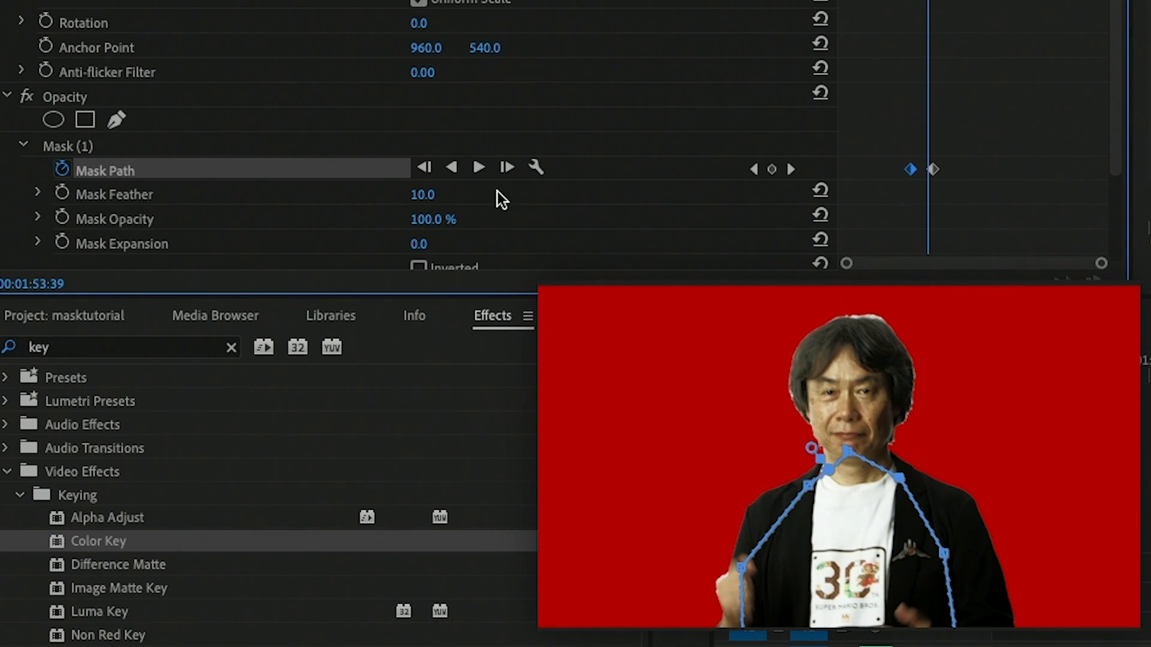
{"action": "left_click", "coordinate": [771, 169]}
{"action": "left_click", "coordinate": [789, 168]}
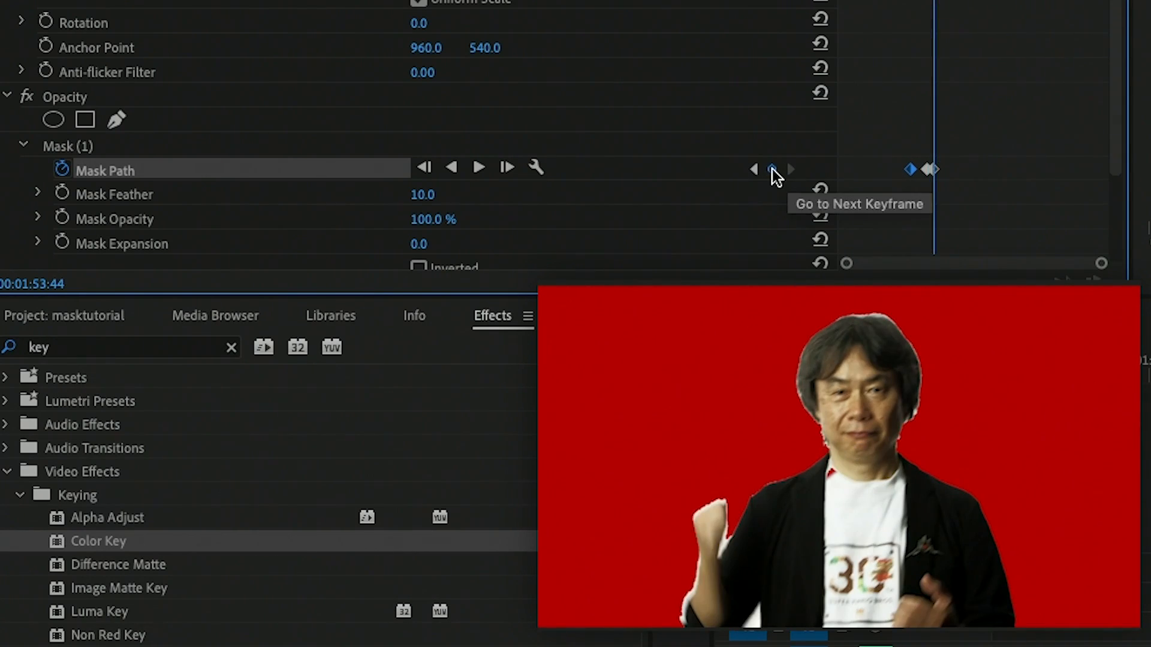
{"action": "left_click", "coordinate": [85, 147]}
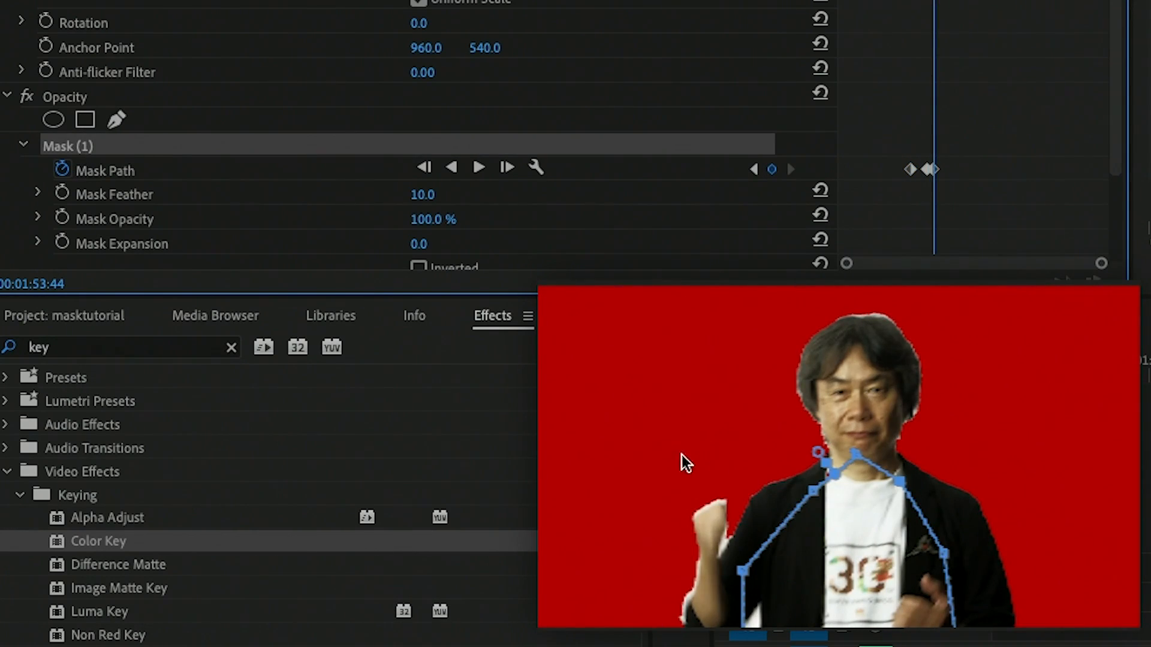
Step: Raise the mask's top neck point to the subject's mouth at 00:01:53:44, play the result, and return to 00:01:53:46
{"action": "left_click_drag", "start_coordinate": [855, 451], "coordinate": [842, 433]}
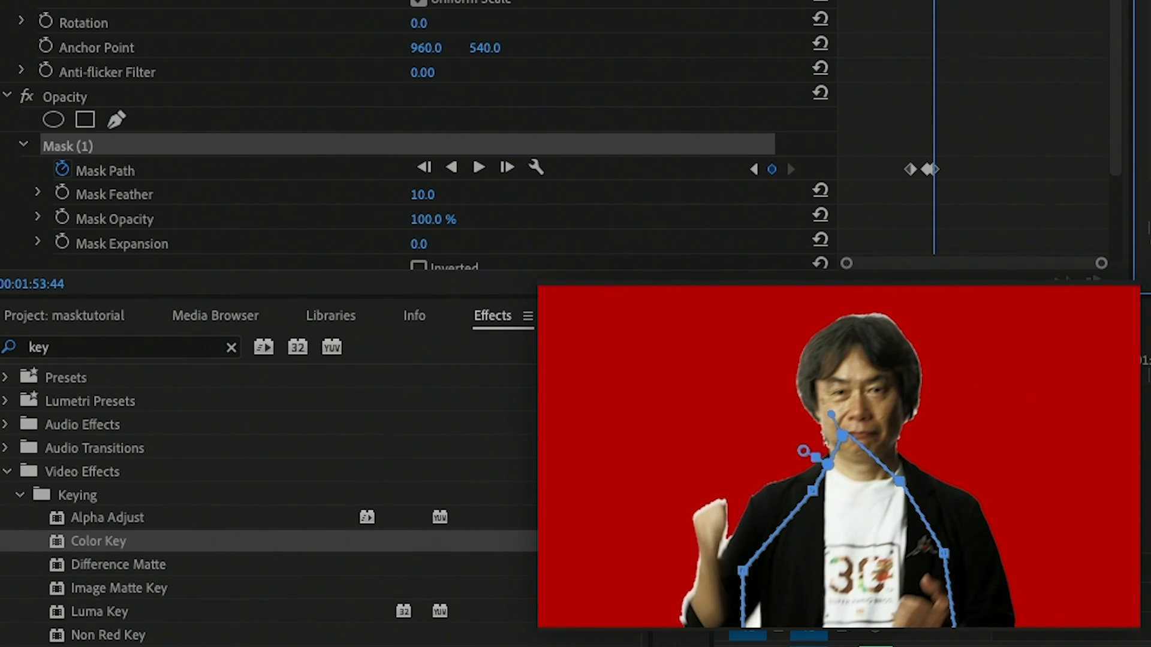
{"action": "key", "text": "space"}
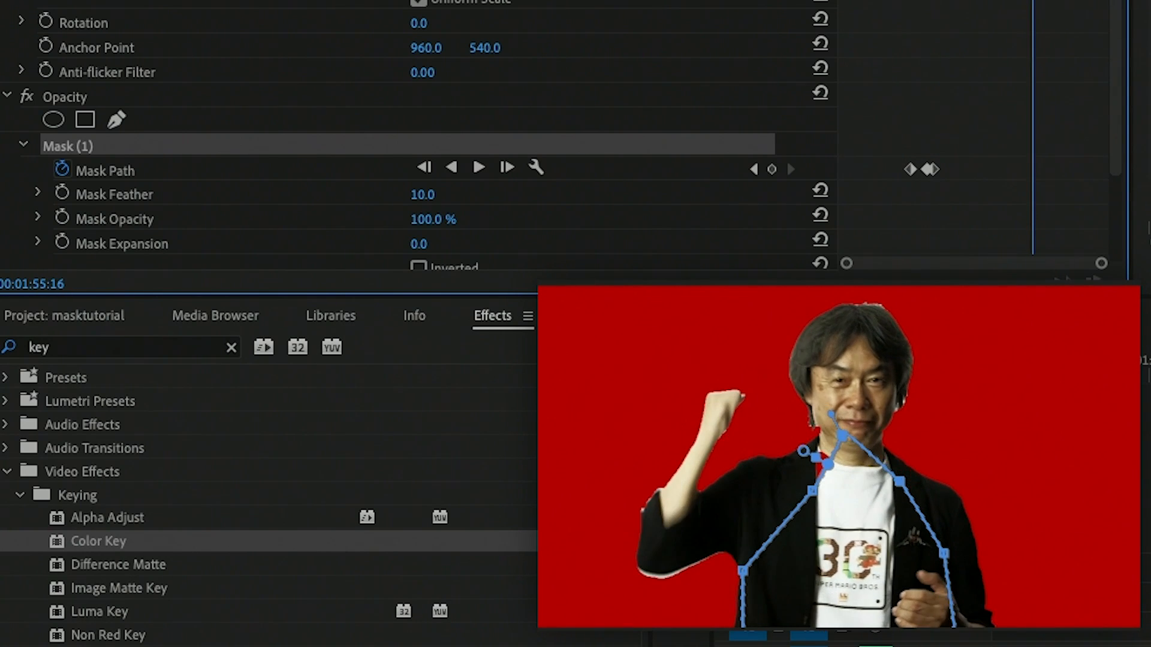
{"action": "left_click_drag", "start_coordinate": [1032, 2], "coordinate": [936, 2]}
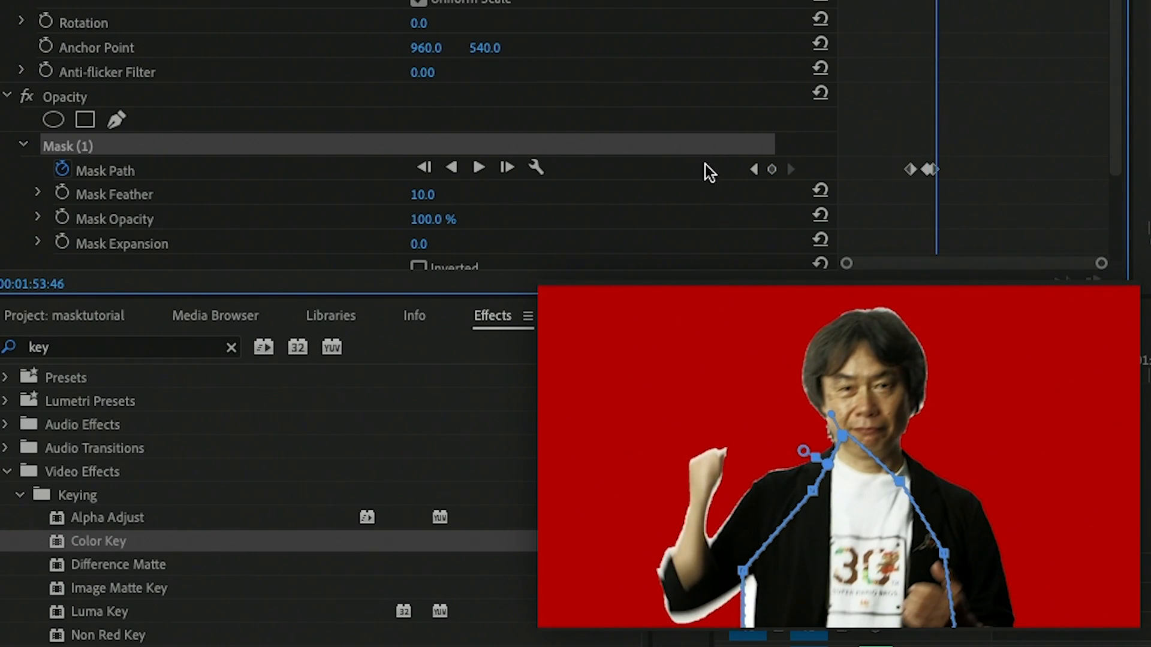
Step: Add a Mask Path keyframe at 00:01:53:46, step back to 00:01:53:43 and return to compare the frames
{"action": "left_click", "coordinate": [770, 171]}
{"action": "key", "text": "Left"}
{"action": "key", "text": "Left"}
{"action": "key", "text": "Left"}
{"action": "key", "text": "Left"}
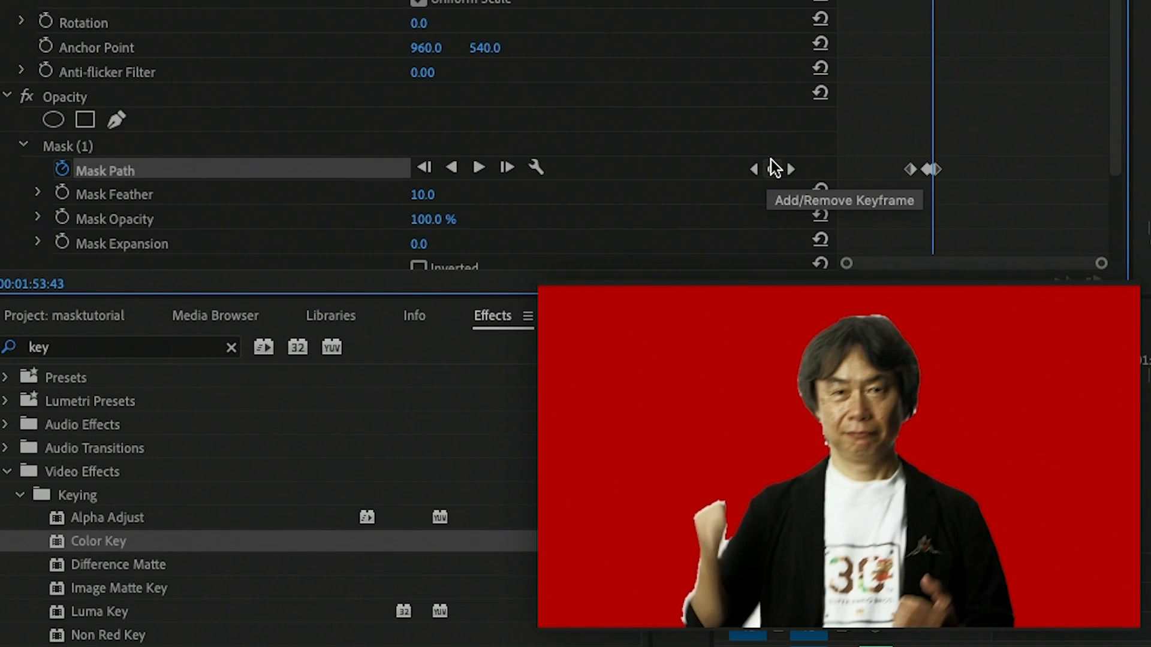
{"action": "key", "text": "Right"}
{"action": "key", "text": "Right"}
{"action": "key", "text": "Right"}
{"action": "key", "text": "Right"}
{"action": "key", "text": "Right"}
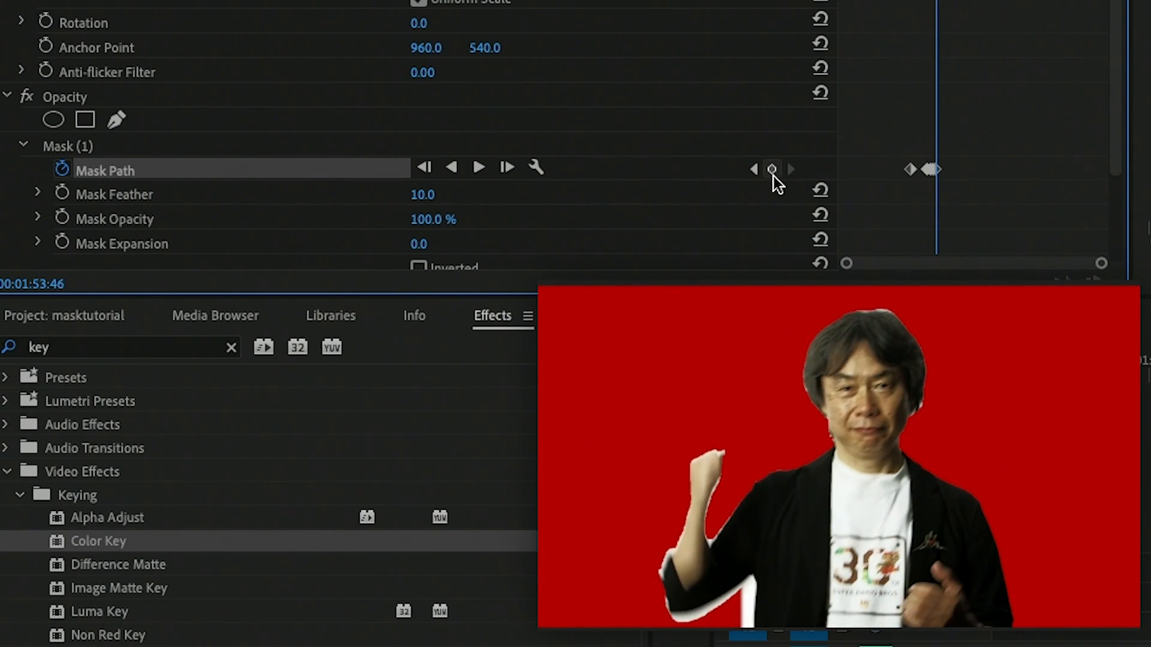
Step: Select Mask (1), pull its lower arm point inward onto the jacket at 00:01:53:47, and play the mask animation
{"action": "left_click", "coordinate": [93, 150]}
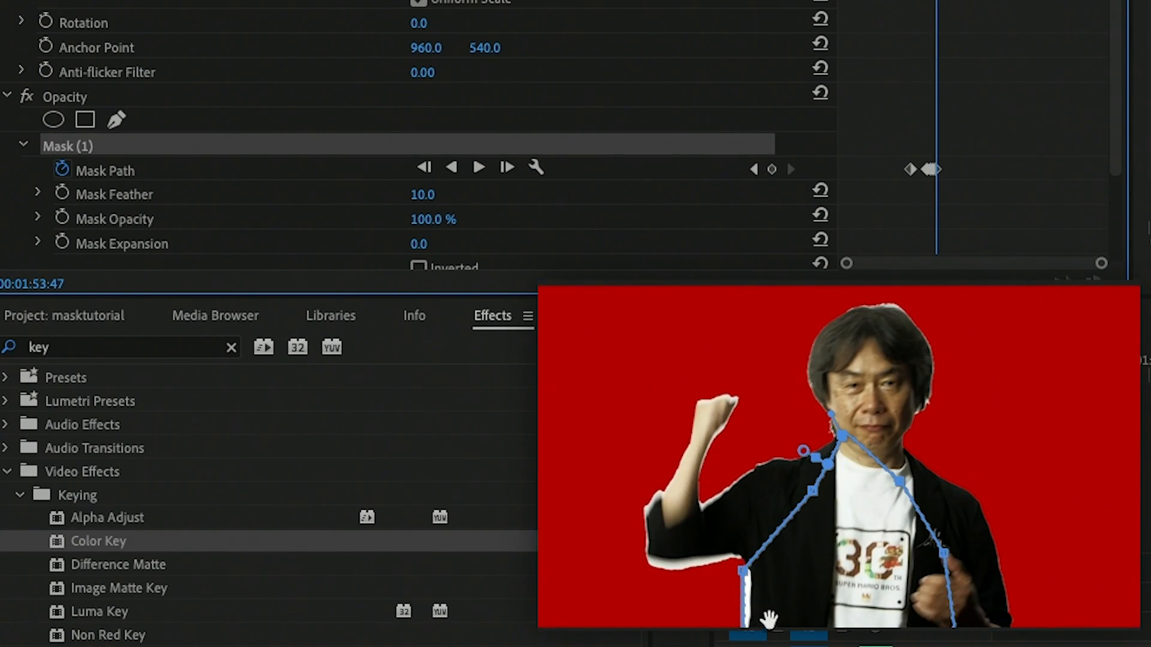
{"action": "left_click_drag", "start_coordinate": [743, 568], "coordinate": [778, 577]}
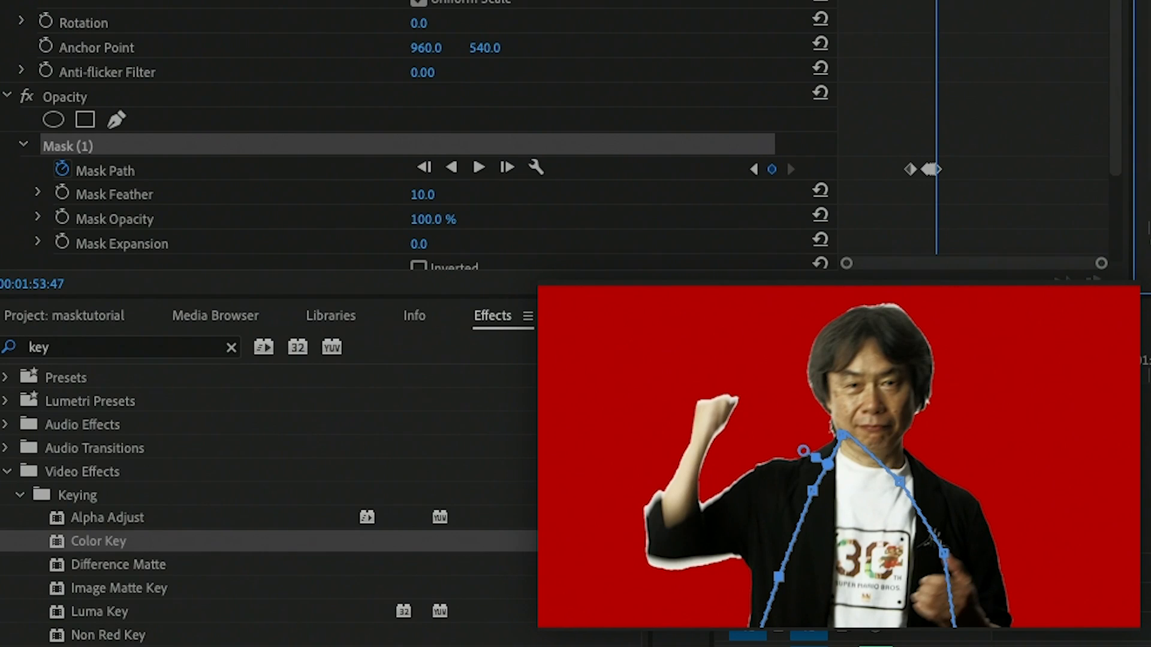
{"action": "left_click_drag", "start_coordinate": [937, 1], "coordinate": [935, 2]}
{"action": "key", "text": "space"}
{"action": "key", "text": "space"}
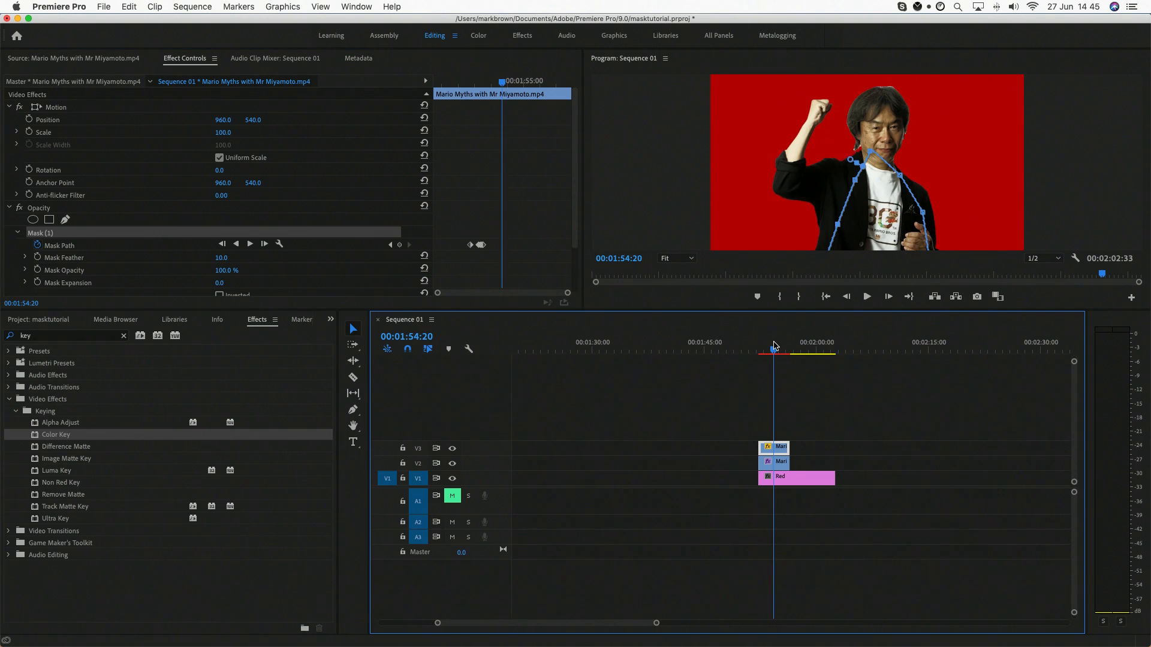
Step: Go to 00:01:54:01, change the Red color matte on V1 to D16565, and play the composite
{"action": "left_click", "coordinate": [772, 347]}
{"action": "left_click", "coordinate": [849, 404]}
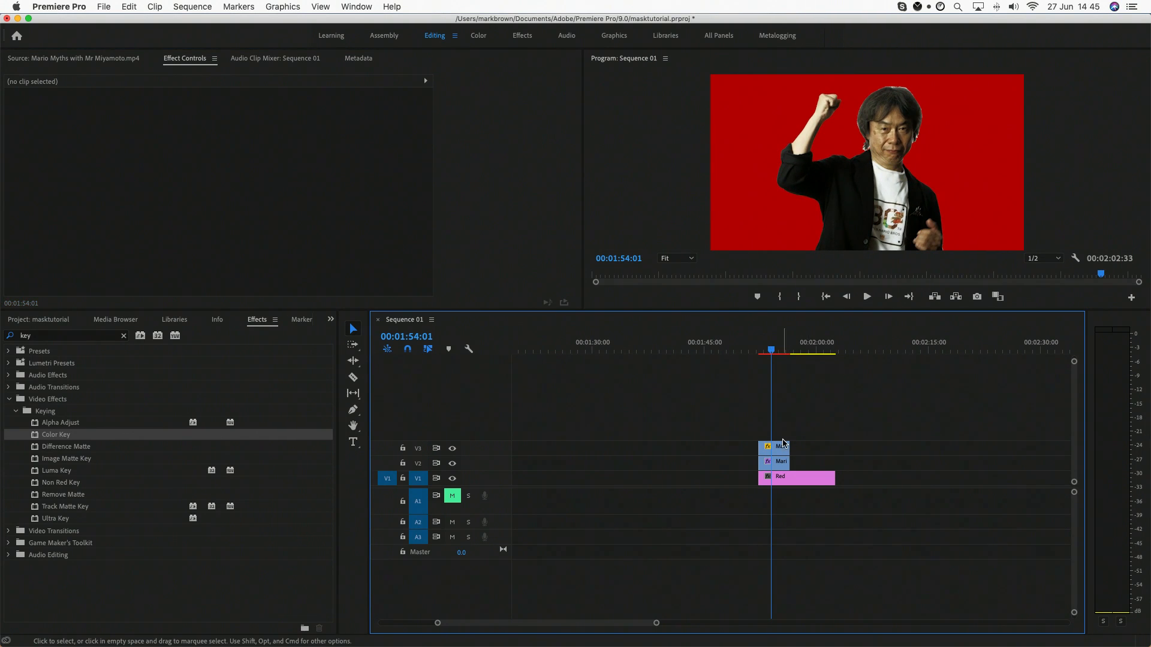
{"action": "left_click", "coordinate": [781, 463]}
{"action": "double_click", "coordinate": [787, 478]}
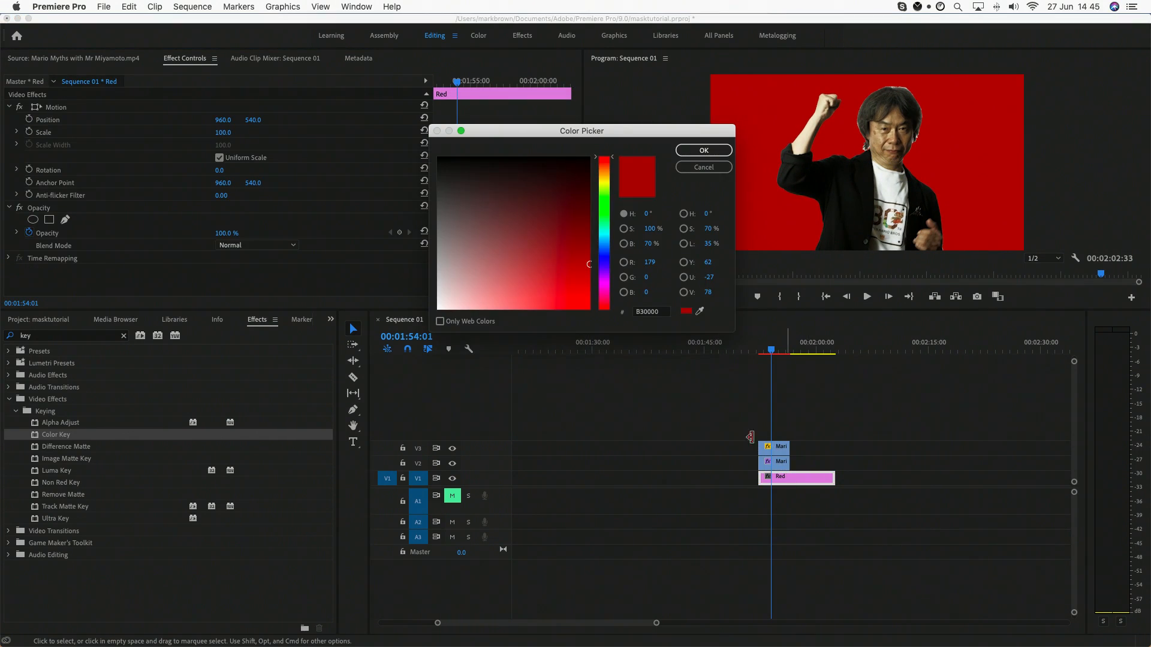
{"action": "left_click_drag", "start_coordinate": [540, 260], "coordinate": [520, 281]}
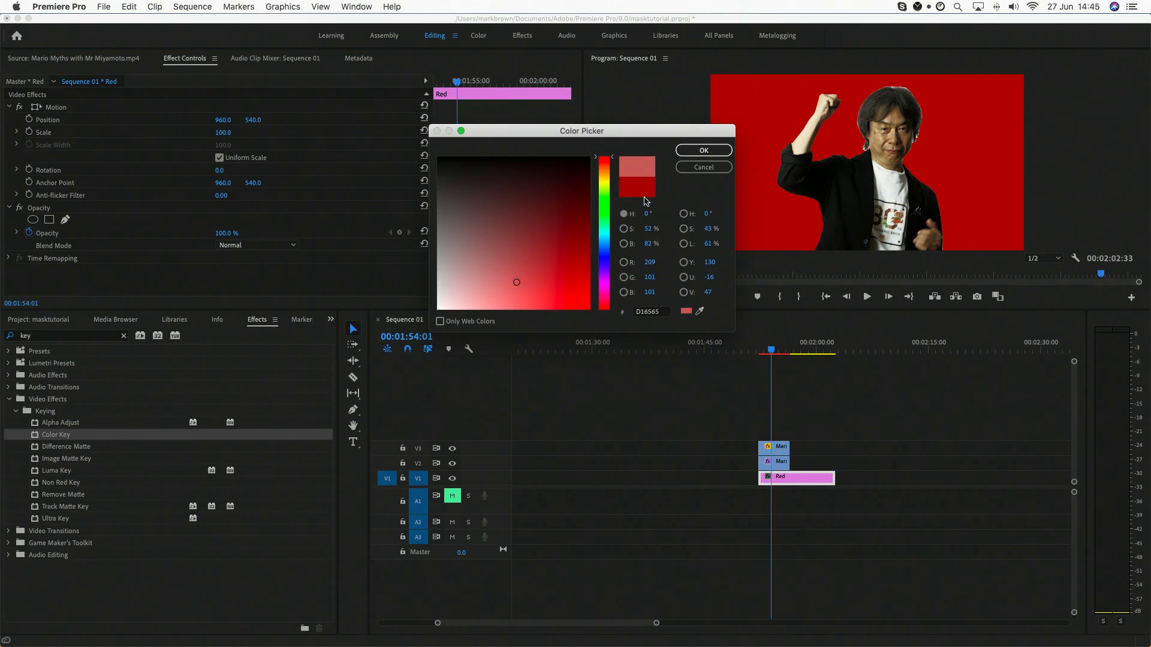
{"action": "left_click", "coordinate": [692, 150]}
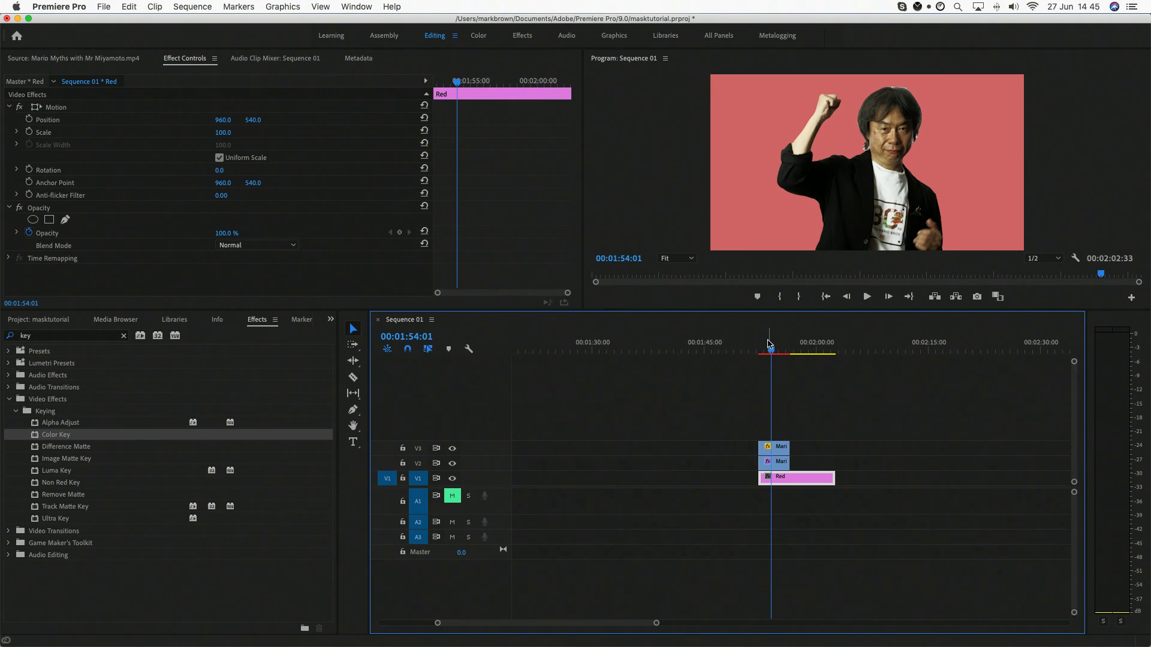
{"action": "left_click", "coordinate": [763, 346]}
{"action": "key", "text": "space"}
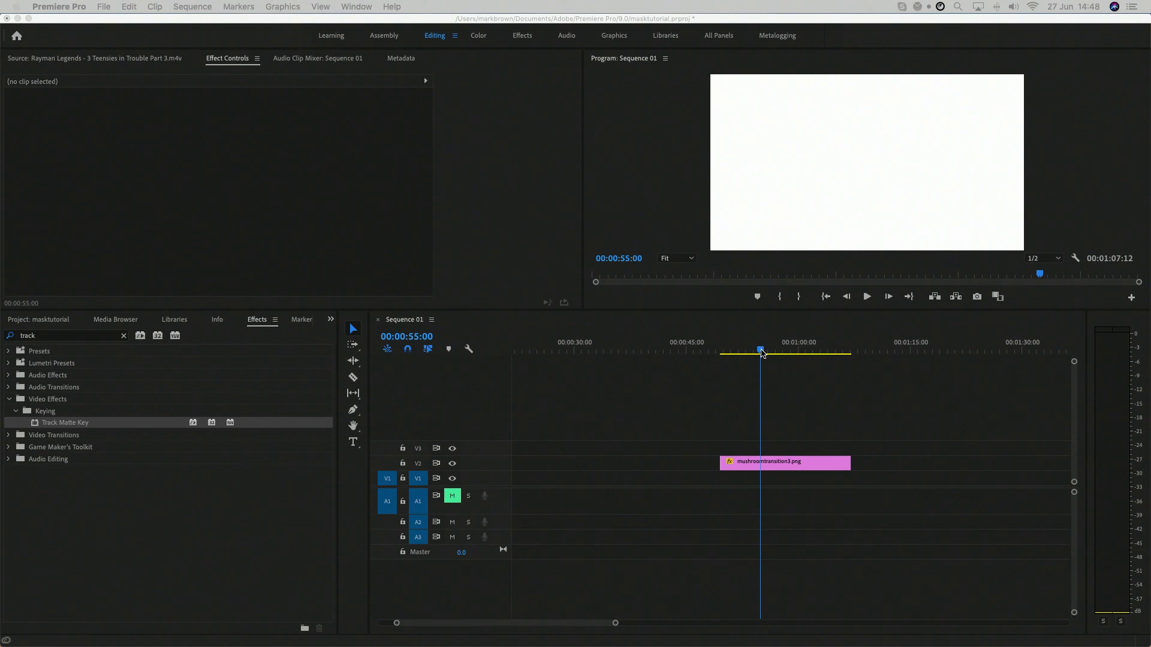
Step: Select the mushroomtransition3.png clip and examine its Position, Scale and Rotation keyframes in a zoomed keyframe view, ending at 00:00:58:03
{"action": "left_click_drag", "start_coordinate": [760, 350], "coordinate": [788, 355]}
{"action": "left_click", "coordinate": [776, 463]}
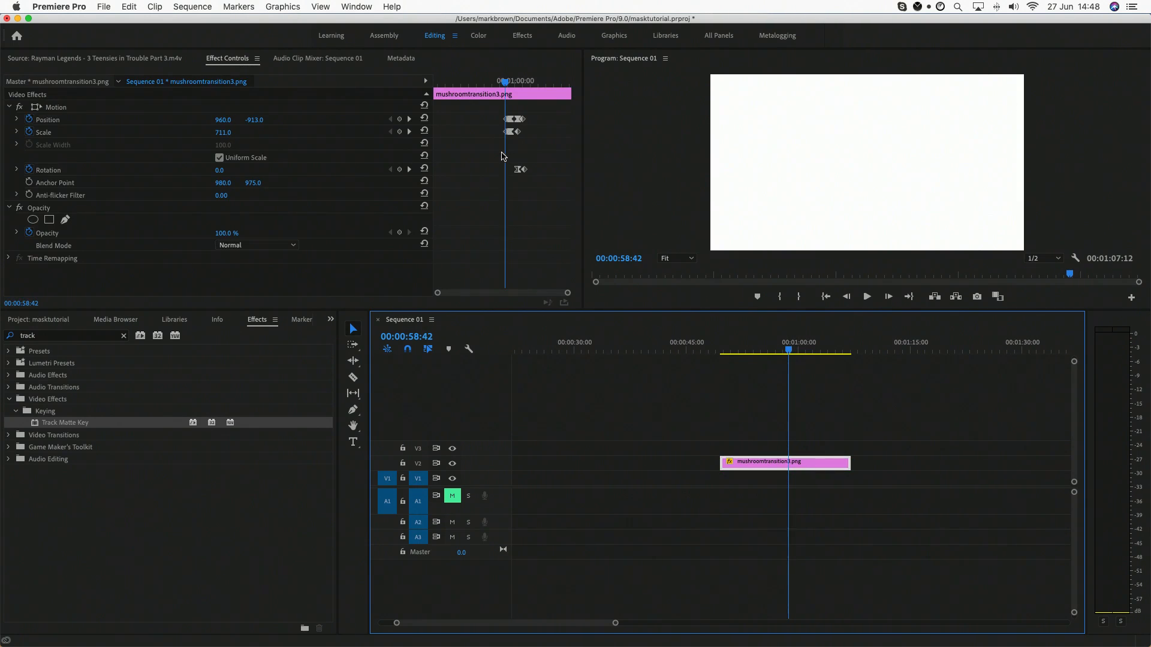
{"action": "left_click_drag", "start_coordinate": [789, 349], "coordinate": [796, 350]}
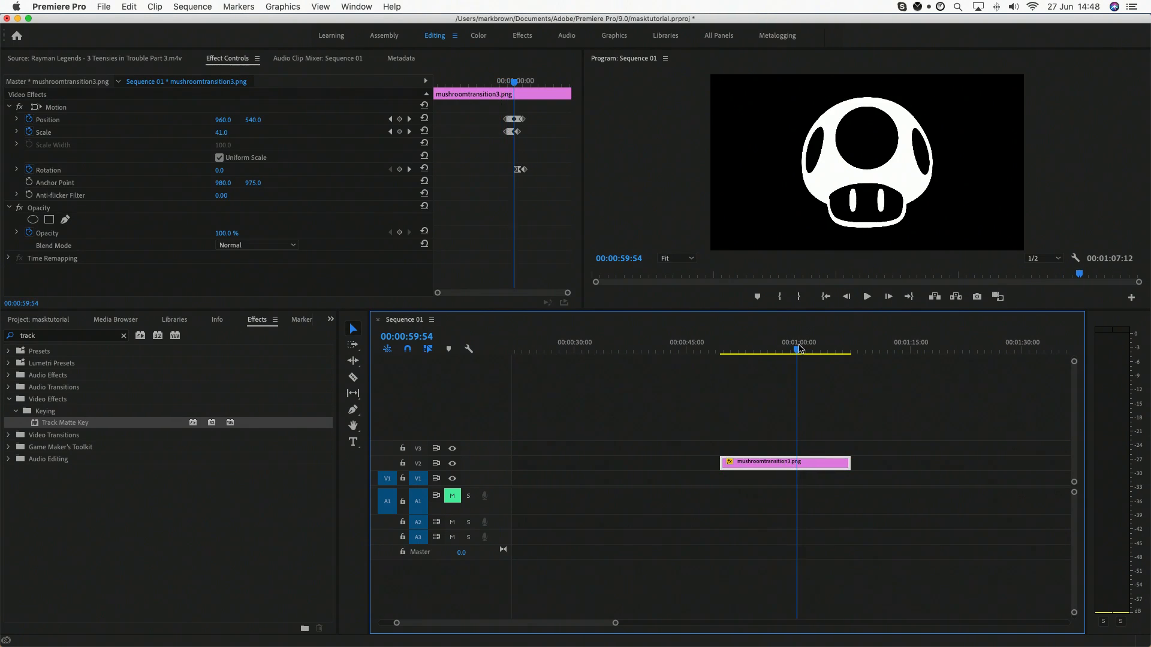
{"action": "left_click", "coordinate": [516, 102]}
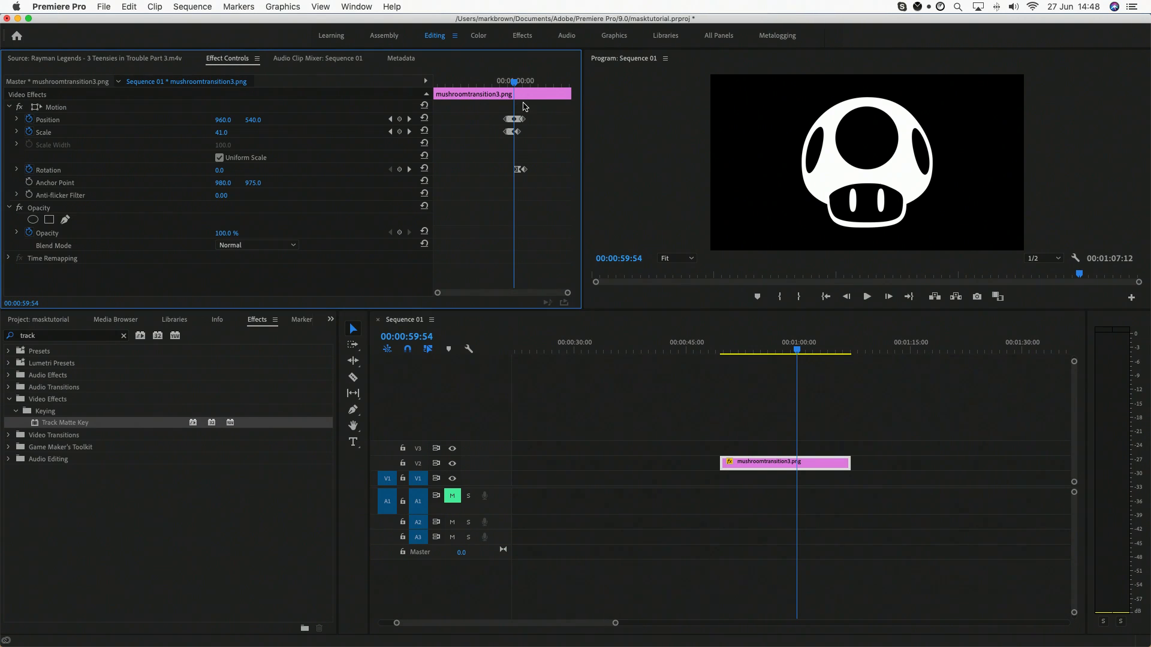
{"action": "key", "text": "equal"}
{"action": "key", "text": "equal"}
{"action": "left_click_drag", "start_coordinate": [477, 84], "coordinate": [511, 103]}
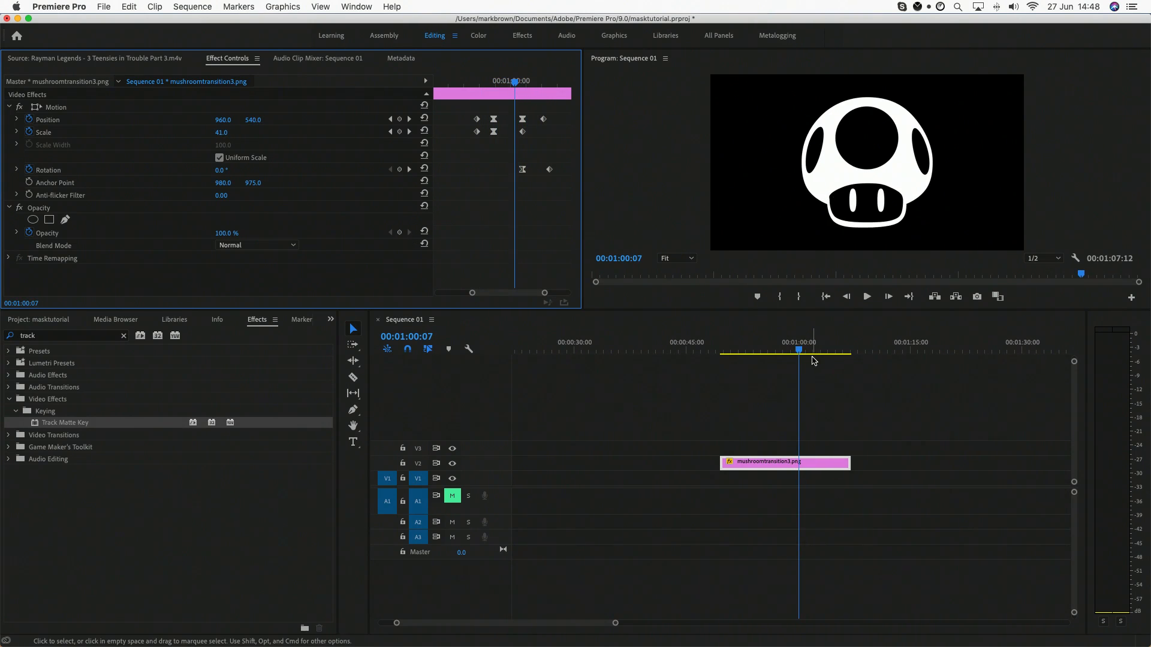
{"action": "left_click", "coordinate": [787, 351]}
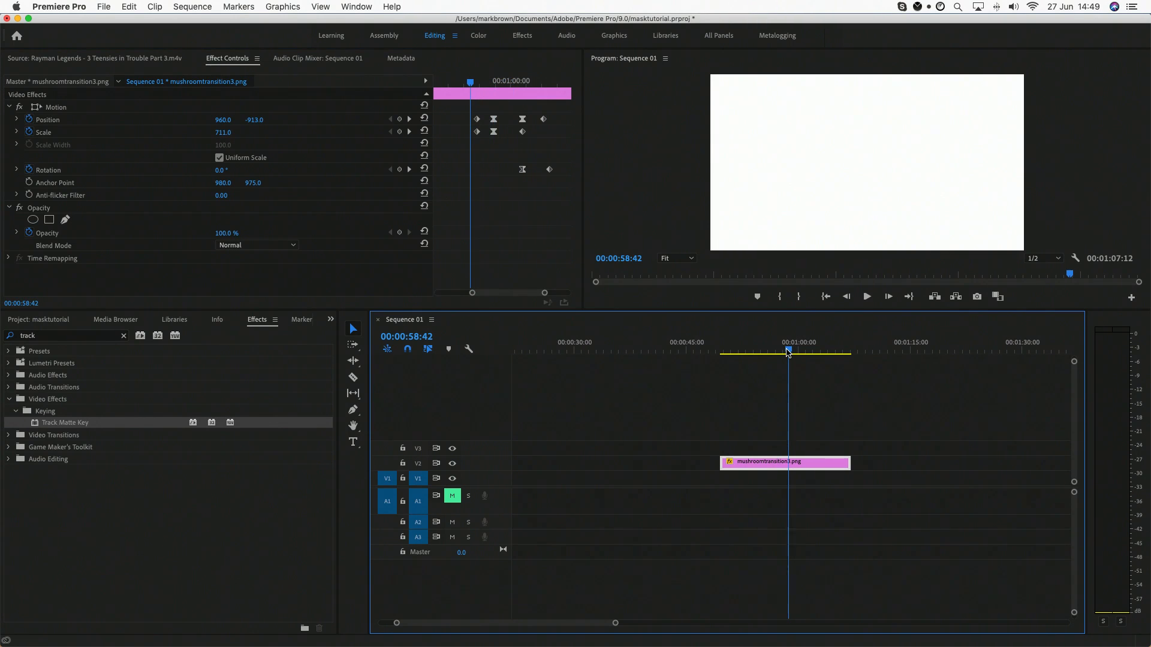
{"action": "mouse_move", "coordinate": [788, 353]}
{"action": "left_mouse_down"}
{"action": "mouse_move", "coordinate": [807, 353]}
{"action": "mouse_move", "coordinate": [783, 357]}
{"action": "left_mouse_up"}
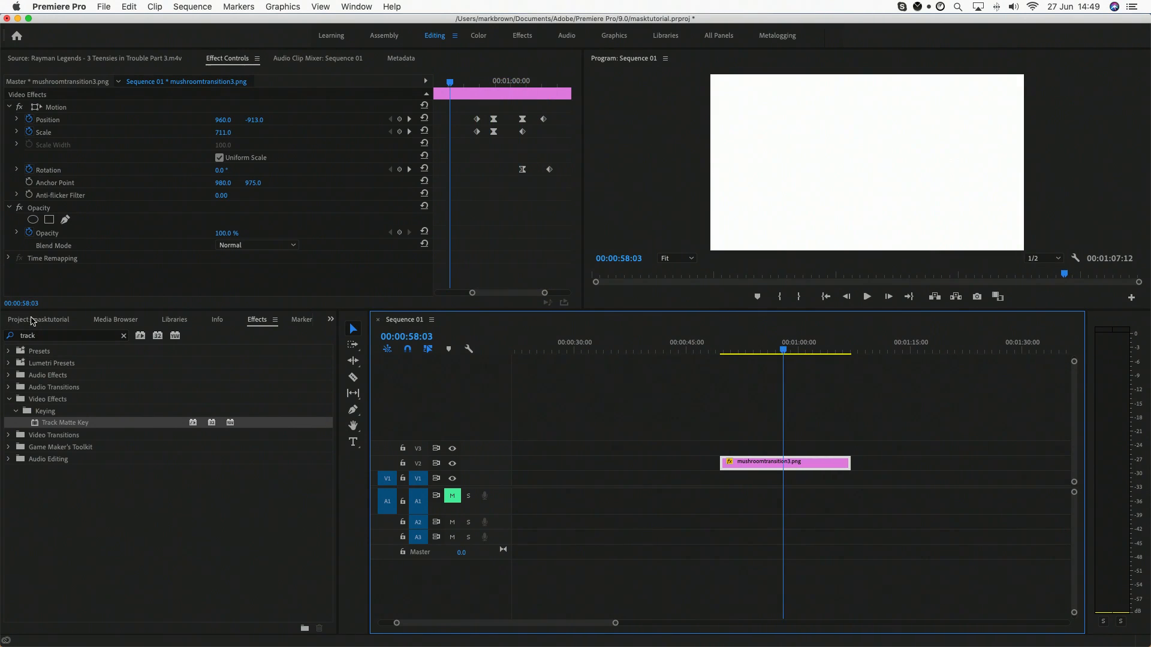
Step: Place only the video of the Rayman Legends clip on V1 beneath the mushroom image, and go to 00:00:59:49
{"action": "left_click", "coordinate": [53, 323]}
{"action": "double_click", "coordinate": [48, 531]}
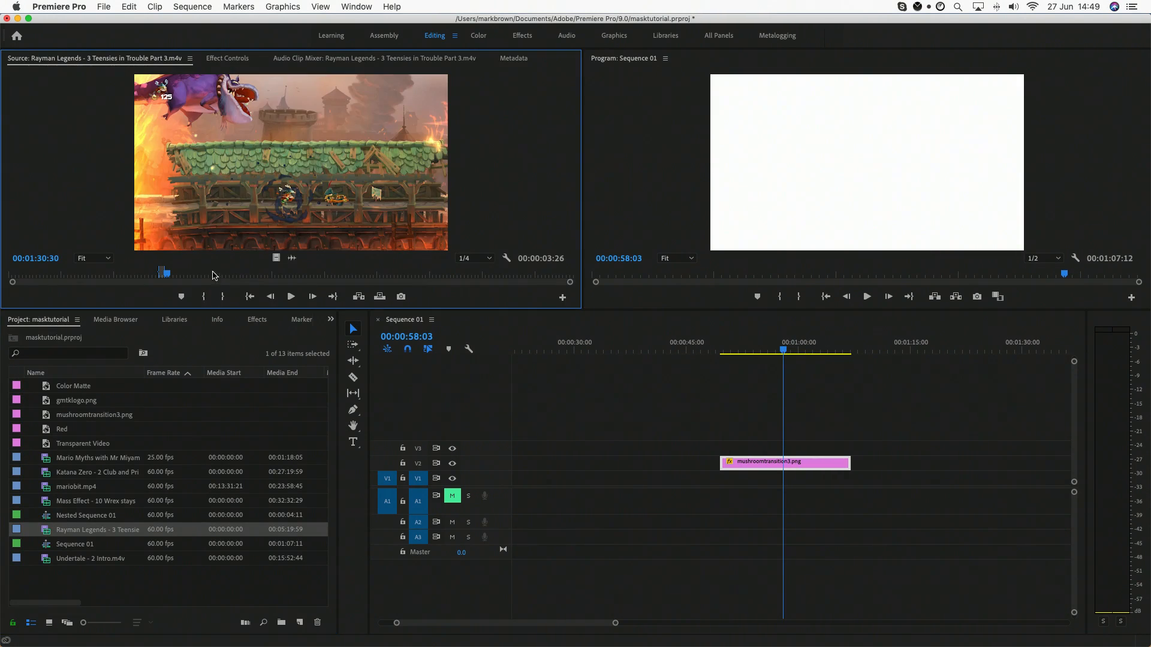
{"action": "left_click_drag", "start_coordinate": [275, 256], "coordinate": [832, 479]}
{"action": "left_click", "coordinate": [815, 481]}
{"action": "left_click_drag", "start_coordinate": [784, 350], "coordinate": [796, 354]}
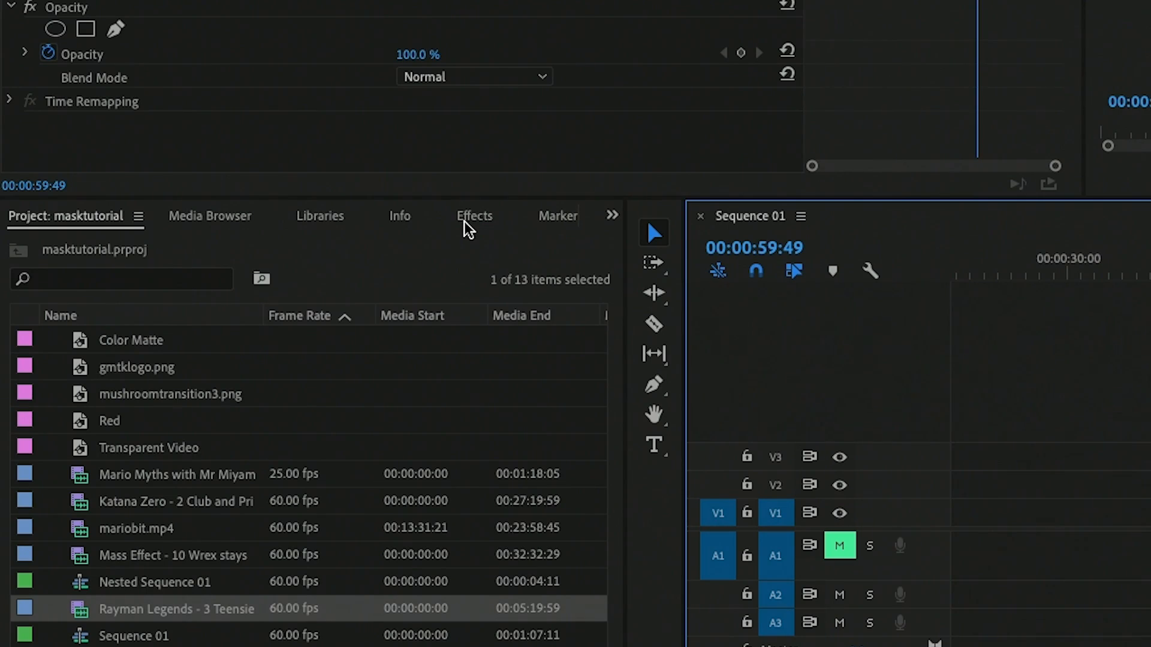
Step: Apply the Track Matte Key effect to the Rayman Legends clip and set its Matte to Video 2
{"action": "left_click", "coordinate": [474, 217]}
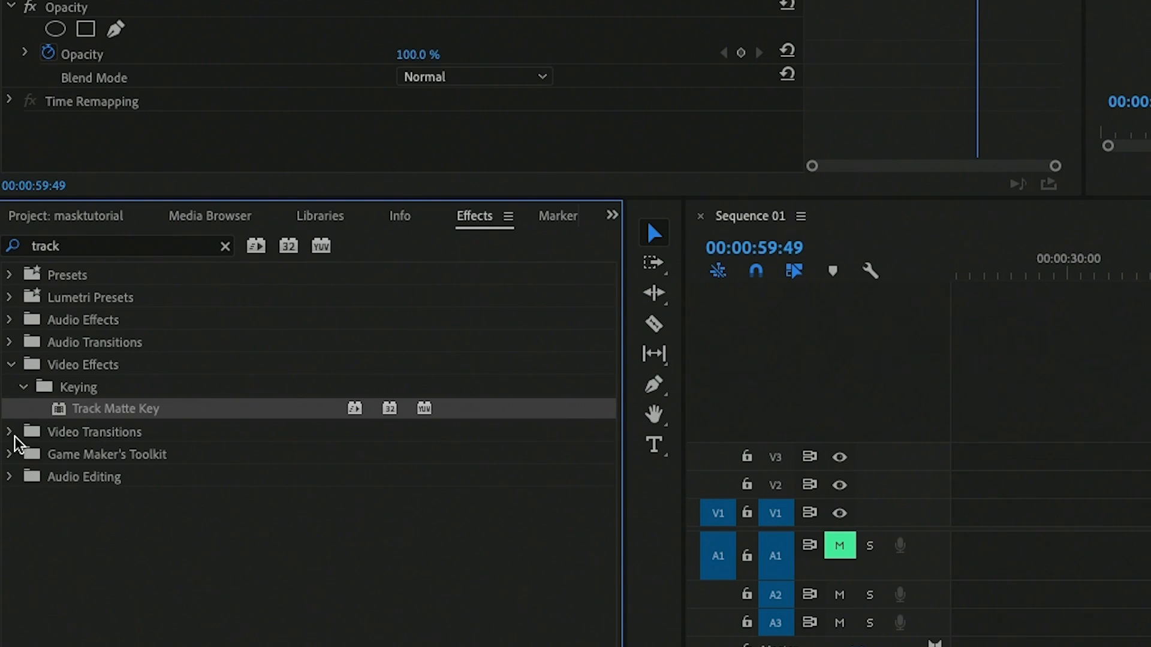
{"action": "left_click_drag", "start_coordinate": [98, 415], "coordinate": [1150, 514]}
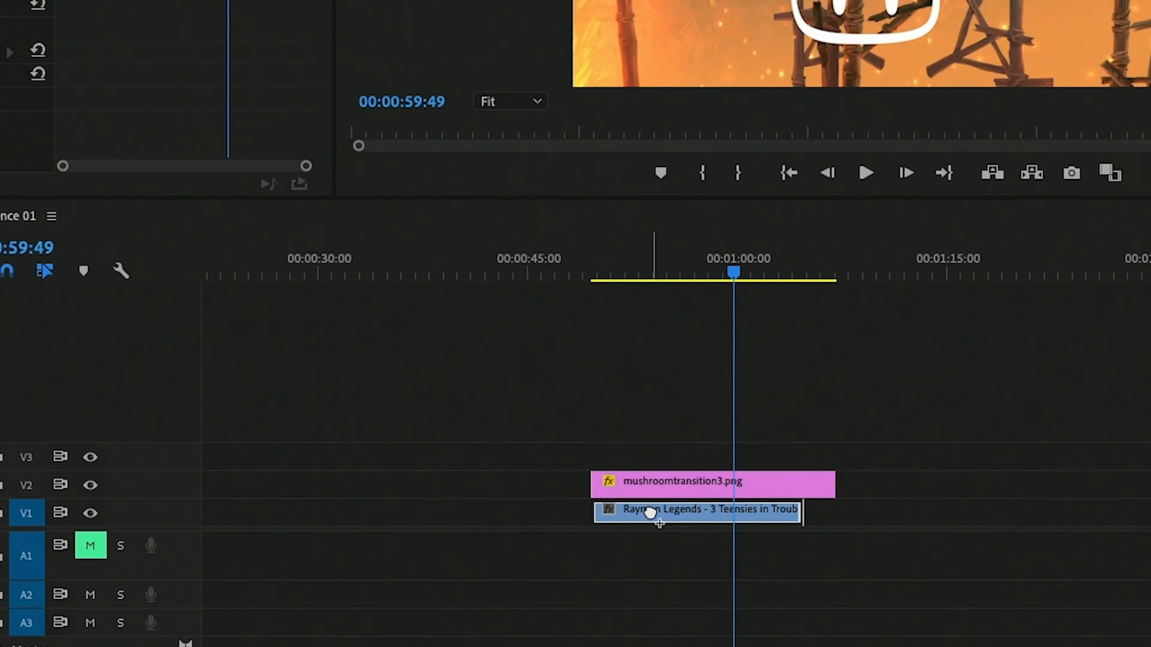
{"action": "left_click_drag", "start_coordinate": [652, 514], "coordinate": [652, 514]}
{"action": "scroll", "coordinate": [316, 201], "scroll_direction": "down", "scroll_amount": 4}
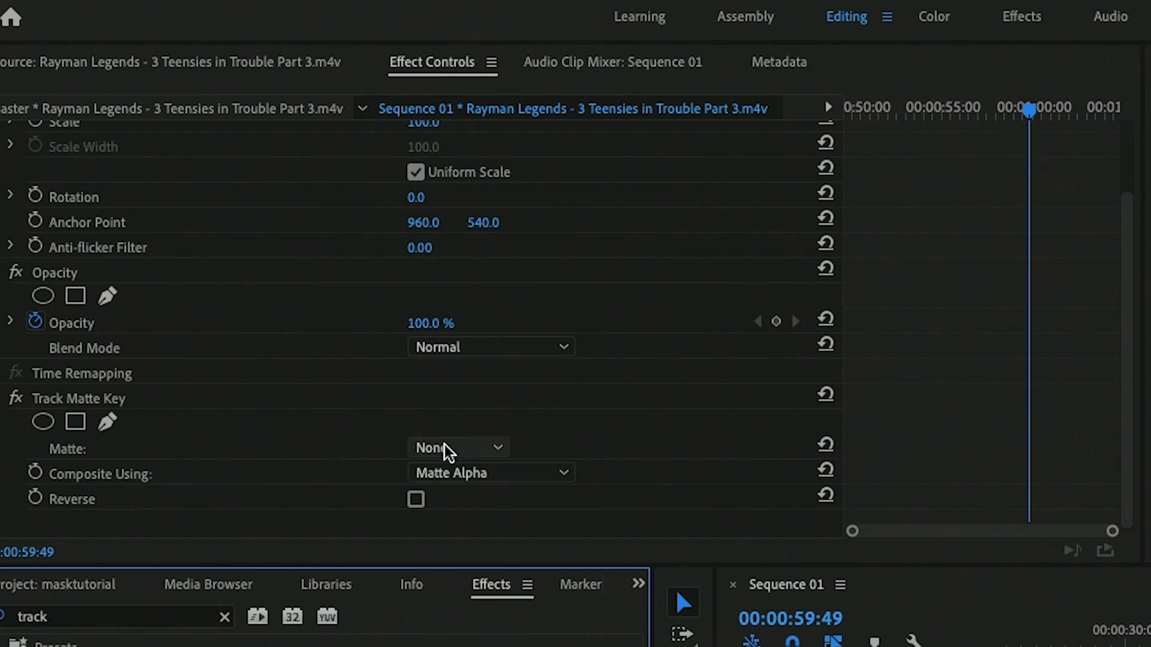
{"action": "left_click", "coordinate": [443, 448]}
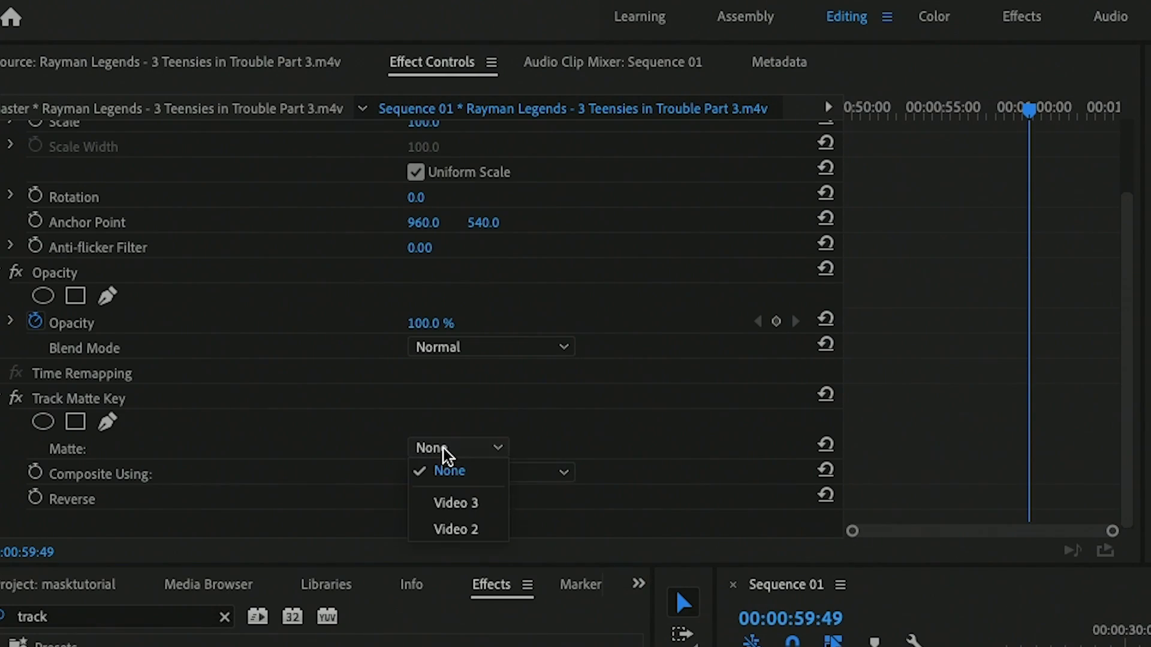
{"action": "left_click", "coordinate": [468, 530]}
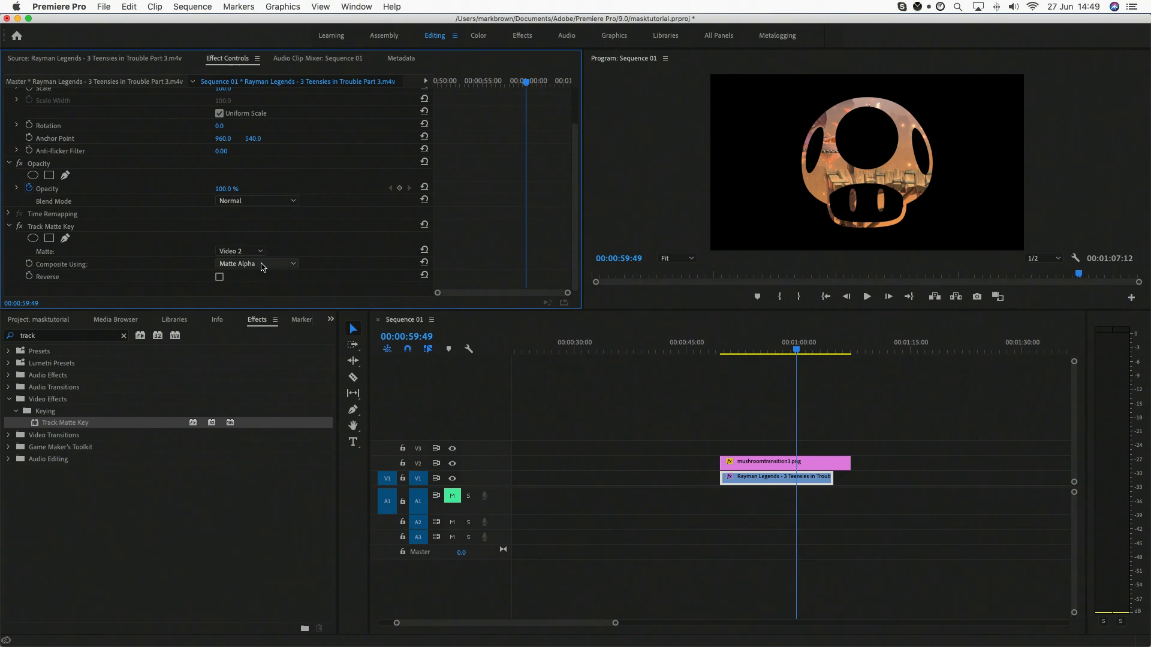
Step: Try the alternative Composite Using option and the Reverse option of Track Matte Key, restoring Matte Alpha with Reverse off
{"action": "left_click", "coordinate": [257, 265]}
{"action": "left_click", "coordinate": [252, 288]}
{"action": "left_click", "coordinate": [257, 264]}
{"action": "left_click", "coordinate": [256, 275]}
{"action": "left_click", "coordinate": [219, 277]}
{"action": "left_click", "coordinate": [219, 277]}
Step: Compare the mushroom transition with V1 output off and on between 00:00:58:03 and 00:00:59:16, leave V1 enabled, and play it
{"action": "left_click_drag", "start_coordinate": [796, 353], "coordinate": [783, 352]}
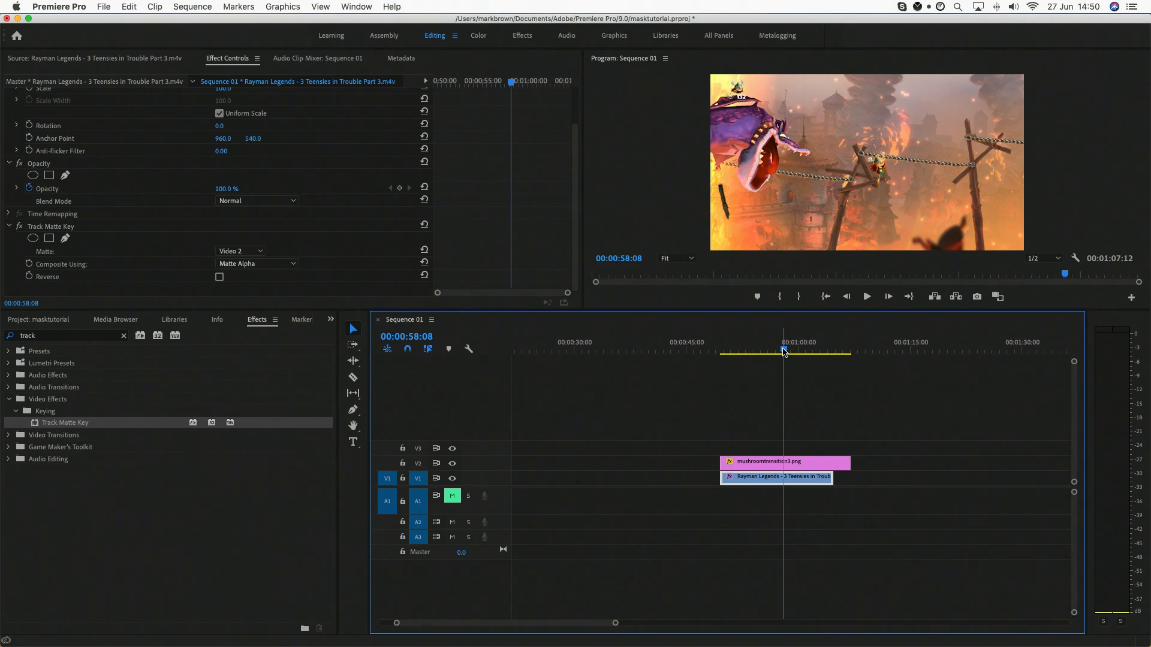
{"action": "left_click_drag", "start_coordinate": [784, 353], "coordinate": [783, 352]}
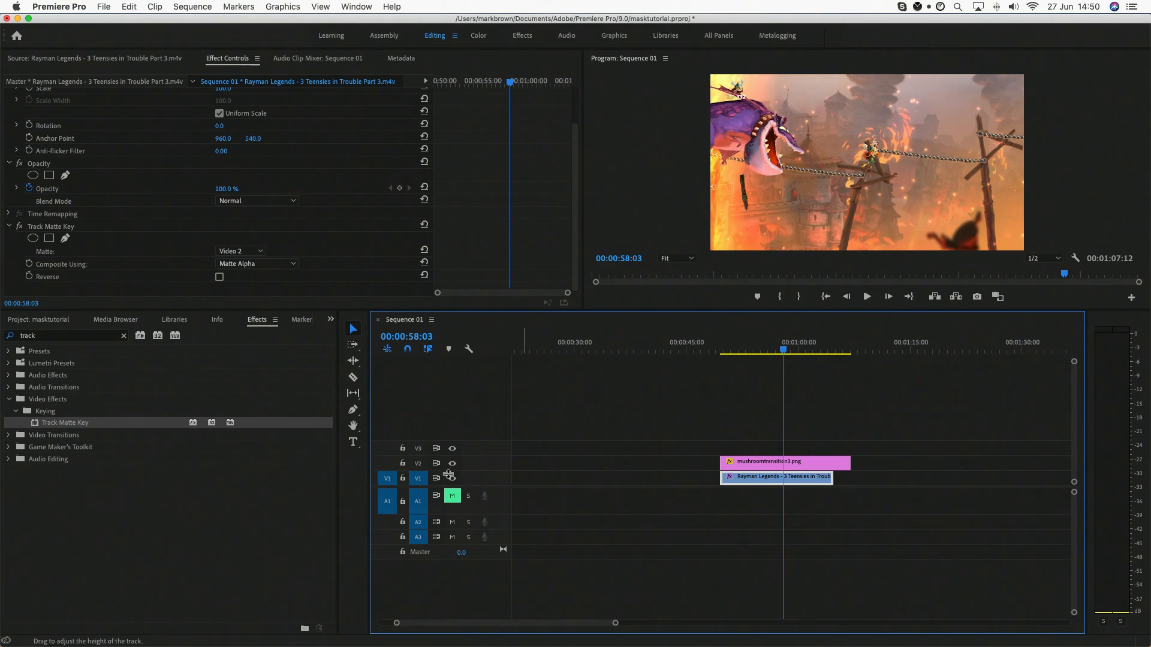
{"action": "left_click", "coordinate": [452, 479]}
{"action": "left_click", "coordinate": [453, 479]}
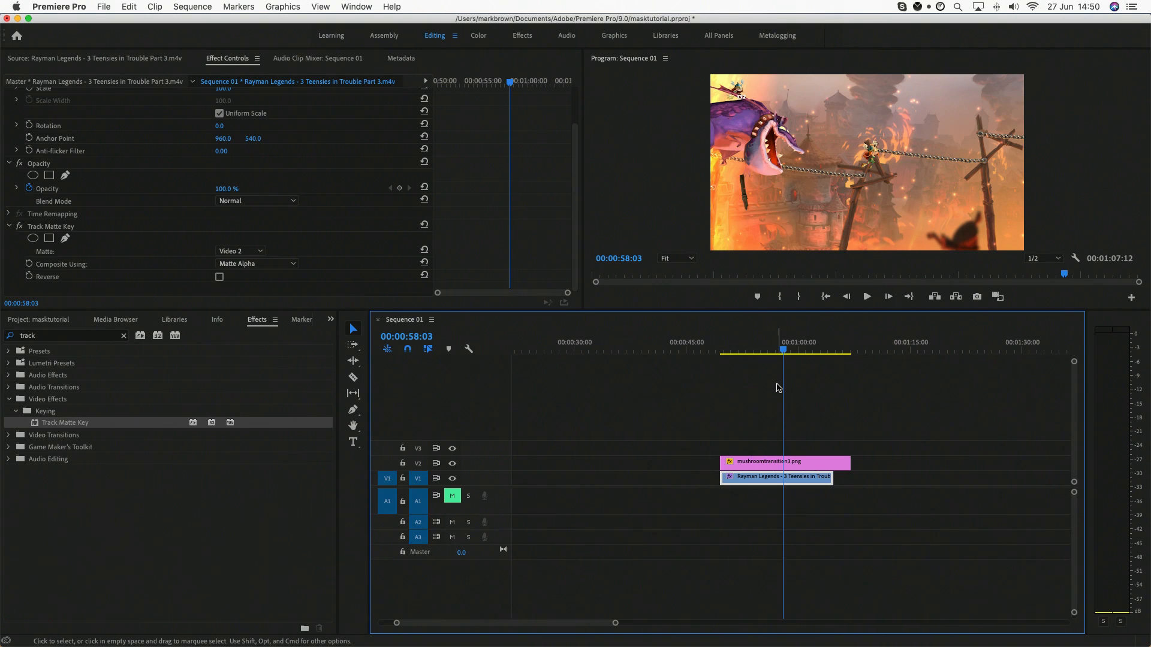
{"action": "left_click", "coordinate": [453, 479]}
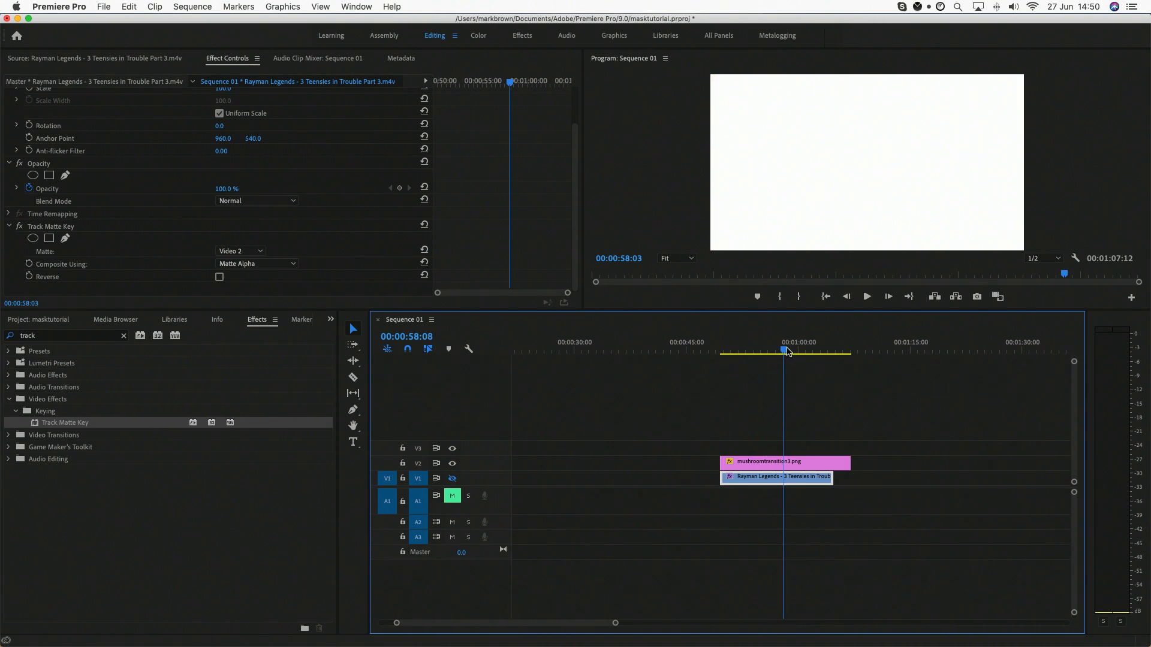
{"action": "left_click_drag", "start_coordinate": [784, 352], "coordinate": [793, 352]}
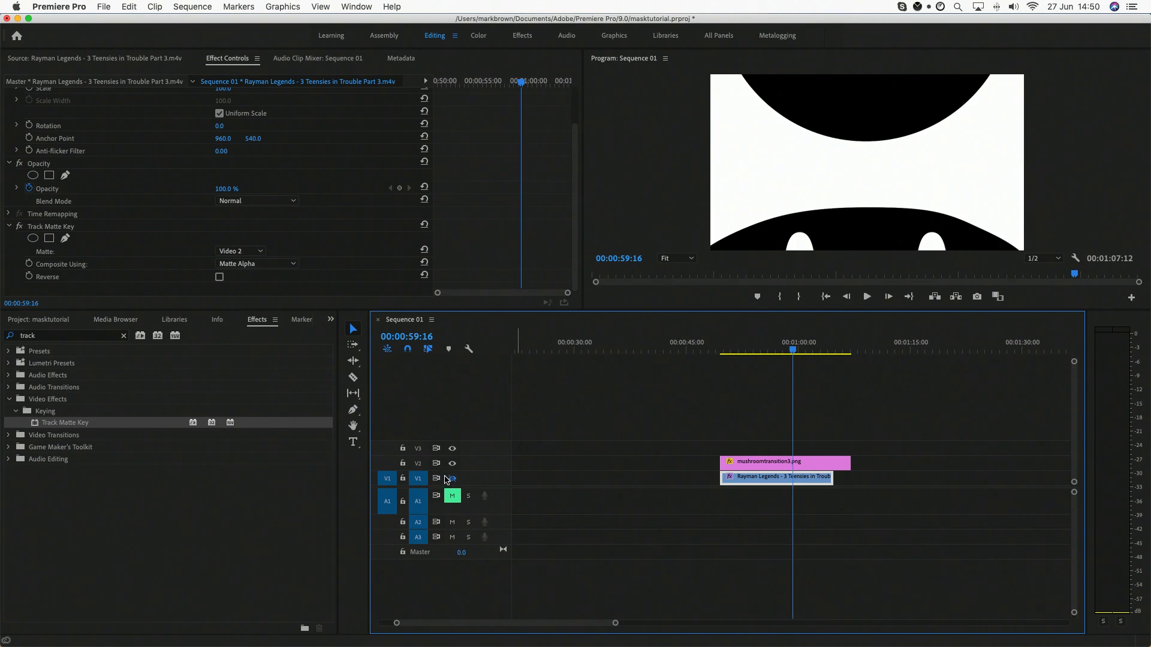
{"action": "left_click", "coordinate": [453, 479]}
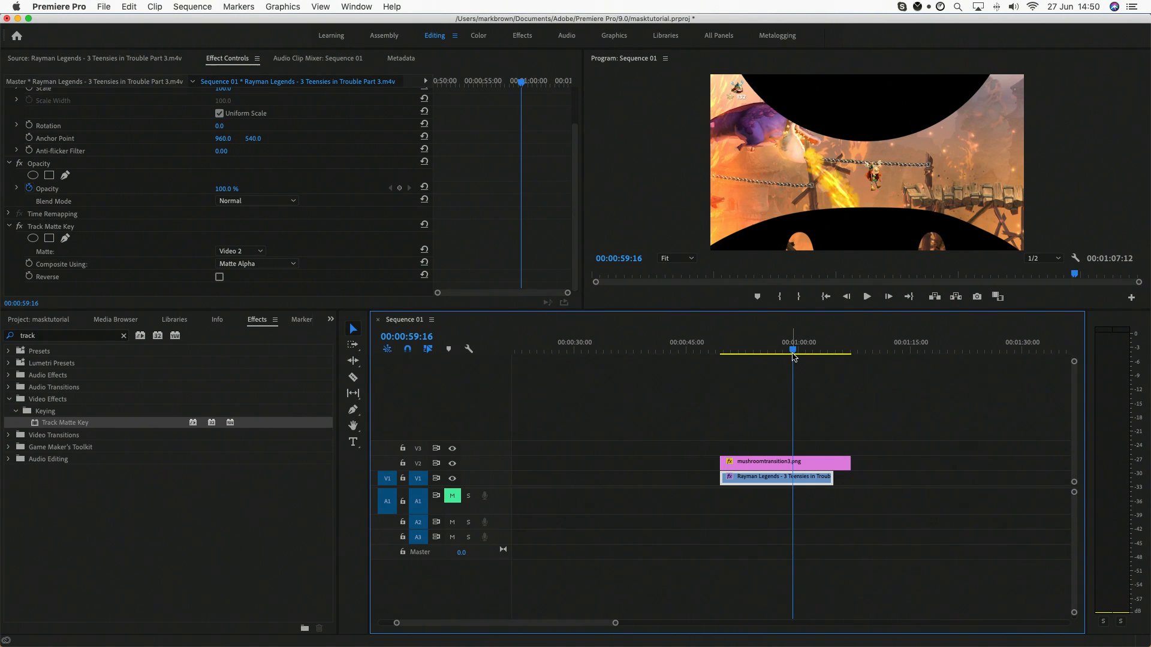
{"action": "mouse_move", "coordinate": [793, 351]}
{"action": "left_mouse_down"}
{"action": "mouse_move", "coordinate": [811, 352]}
{"action": "mouse_move", "coordinate": [786, 353]}
{"action": "left_mouse_up"}
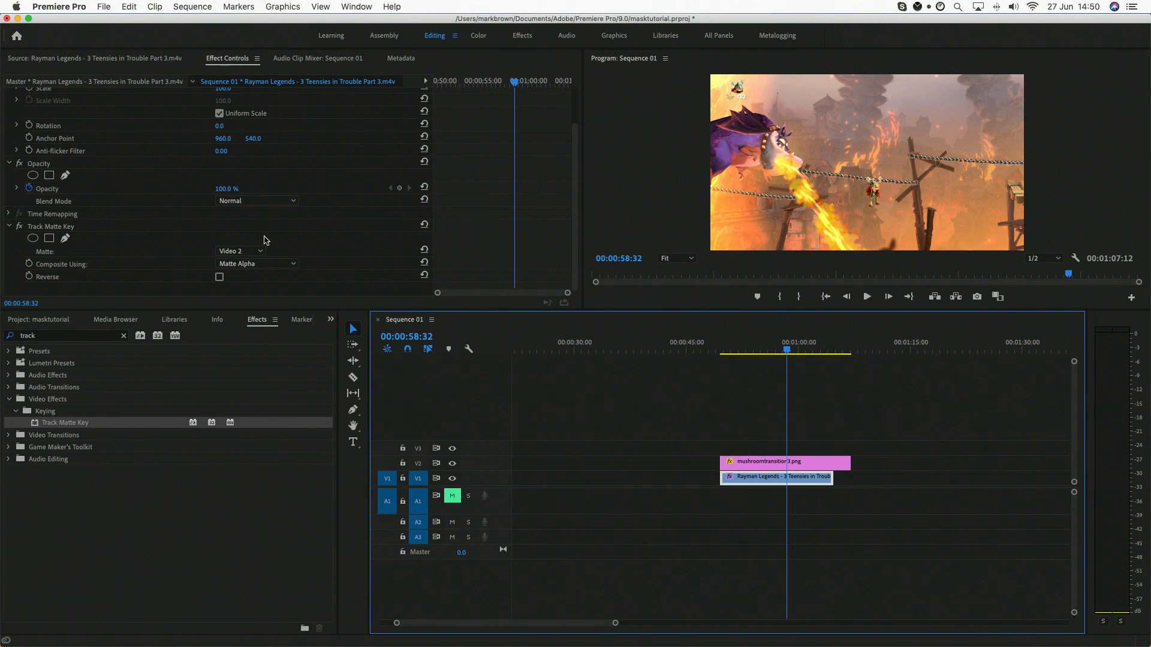
{"action": "key", "text": "space"}
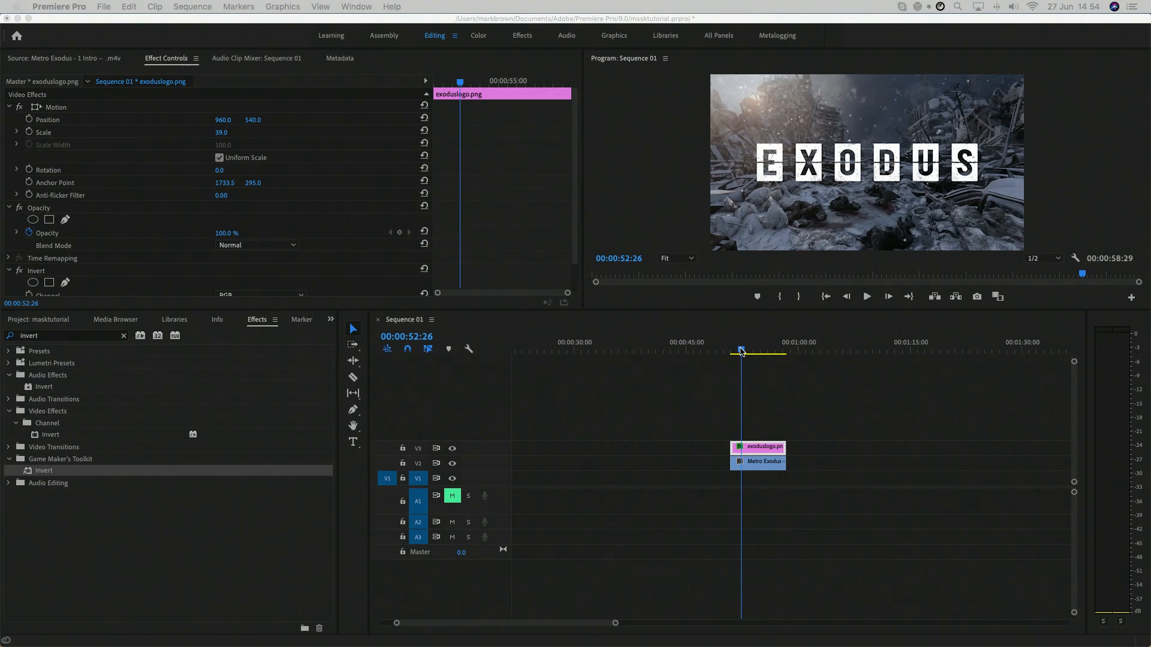
Step: Go to 00:00:54:46 and duplicate the Metro Exodus clip from V2 onto V4, directly above the exoduslogo.png clip
{"action": "left_click_drag", "start_coordinate": [734, 351], "coordinate": [758, 354]}
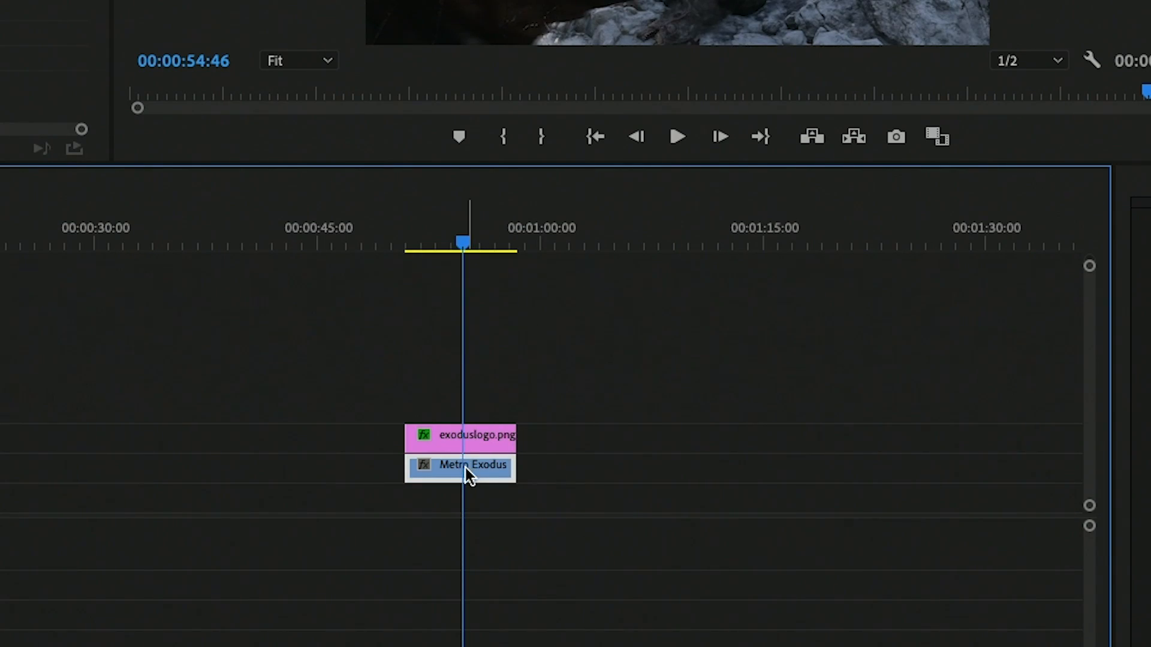
{"action": "left_click_drag", "start_coordinate": [477, 470], "coordinate": [478, 408]}
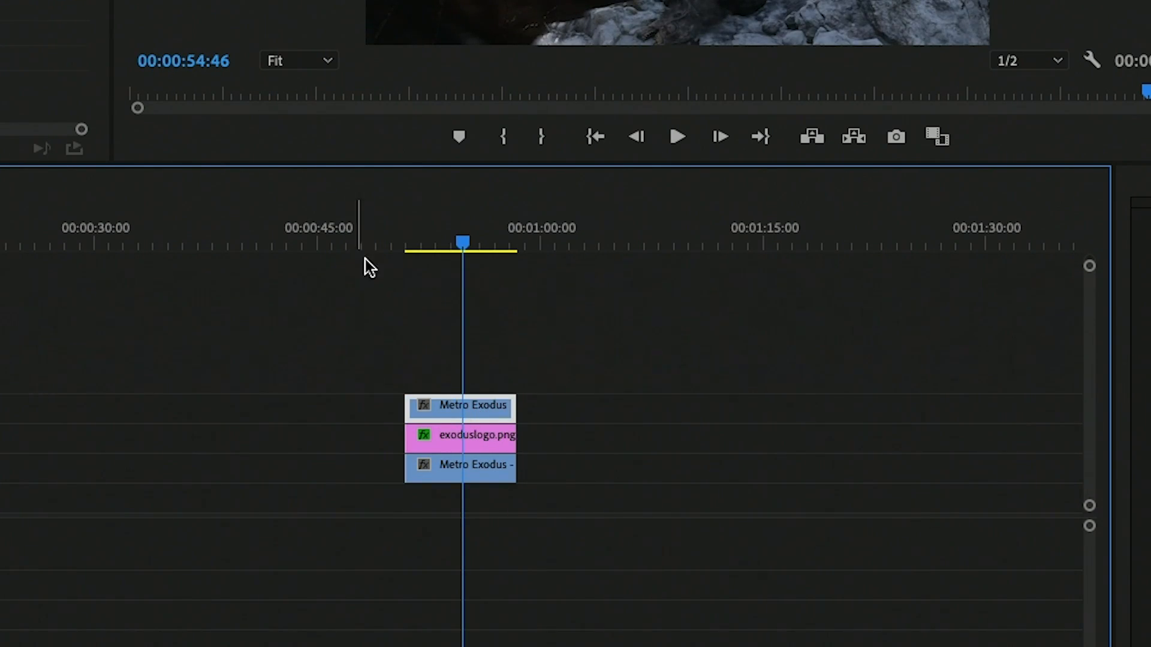
Step: Draw a closed free-form opacity mask around the hand on the V4 Metro Exodus clip, following the outline of each finger
{"action": "left_click", "coordinate": [65, 220]}
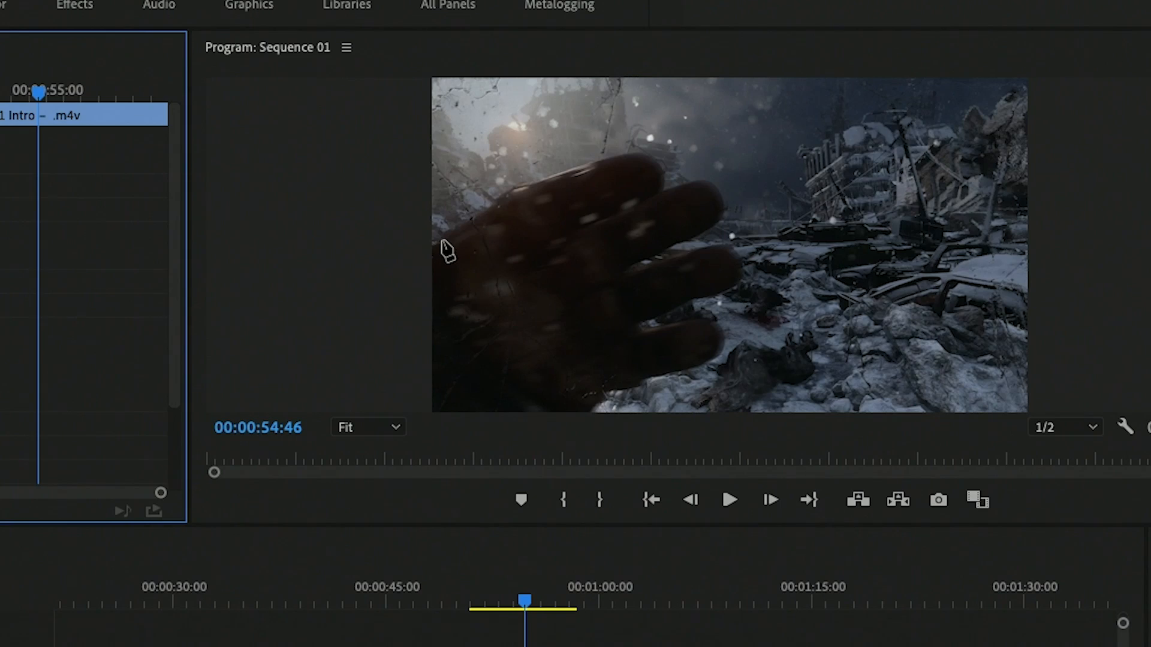
{"action": "left_click", "coordinate": [713, 161]}
{"action": "left_click", "coordinate": [738, 140]}
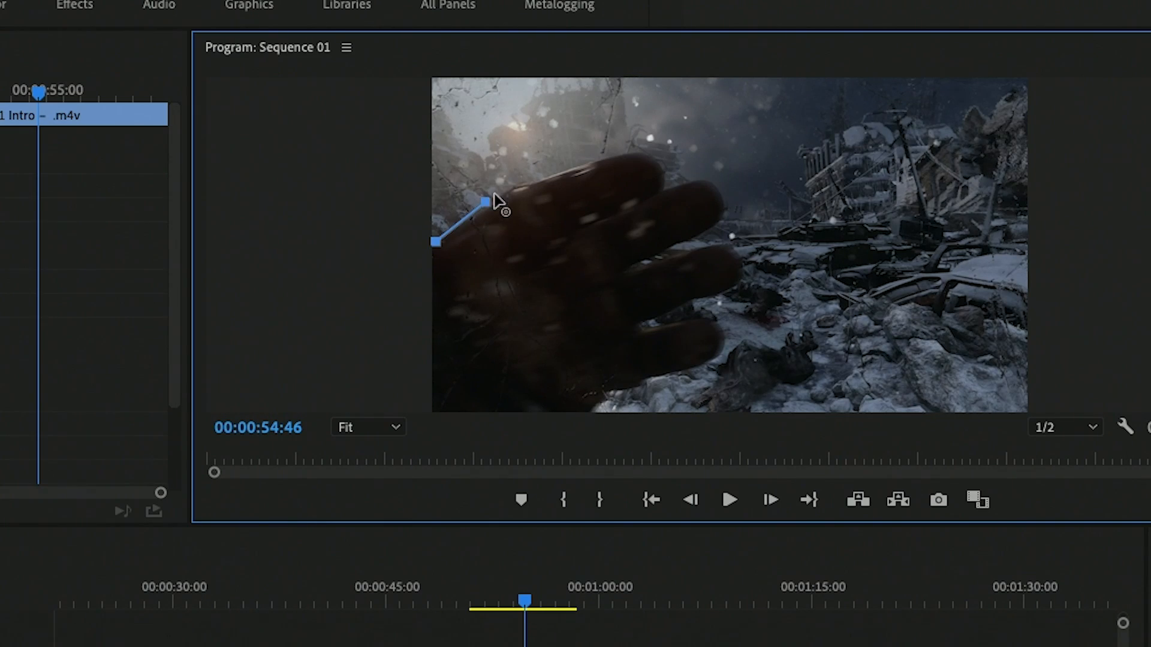
{"action": "left_click", "coordinate": [757, 129]}
{"action": "left_click", "coordinate": [639, 148]}
{"action": "left_click", "coordinate": [666, 170]}
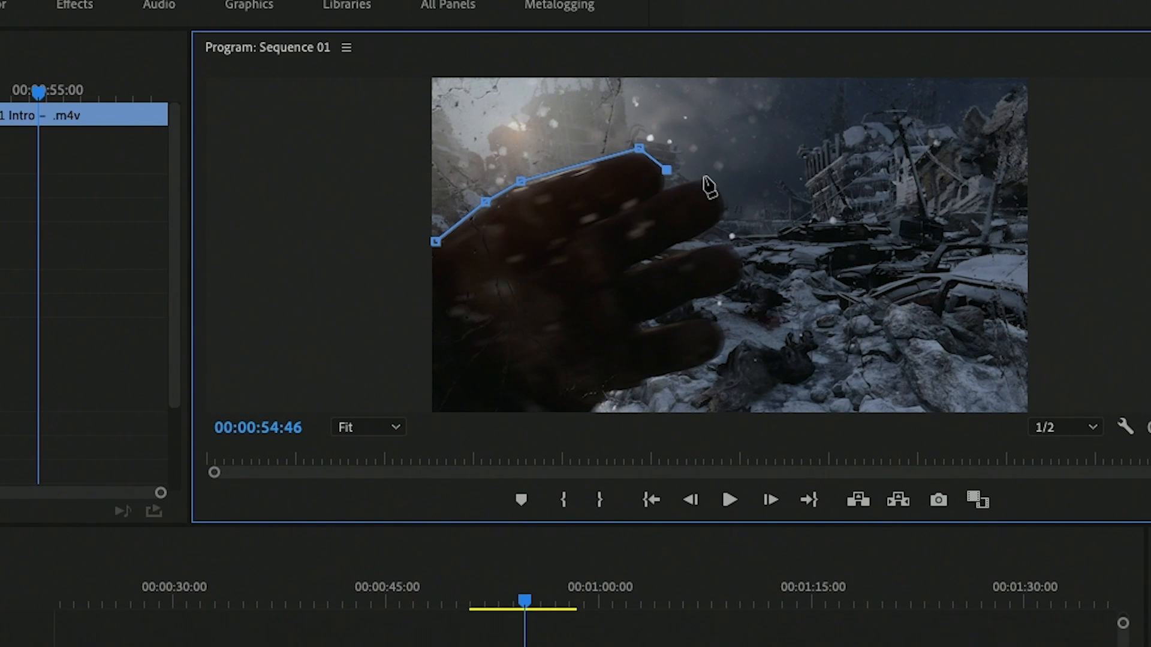
{"action": "left_click", "coordinate": [657, 197]}
{"action": "left_click", "coordinate": [706, 181]}
{"action": "left_click", "coordinate": [726, 210]}
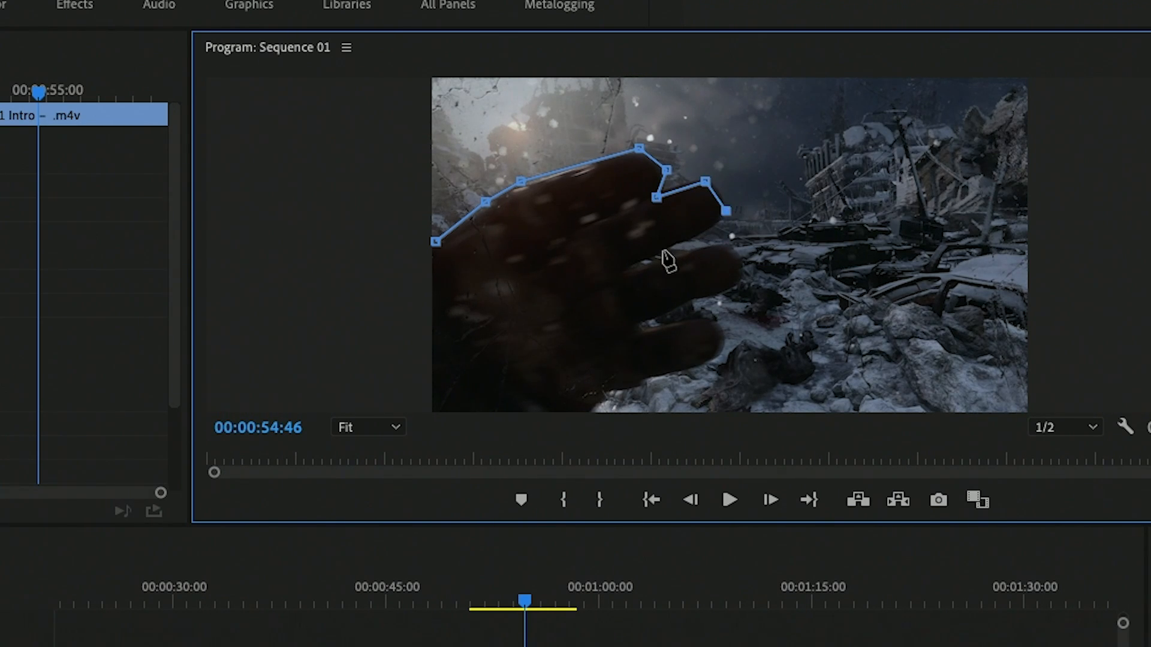
{"action": "left_click", "coordinate": [638, 266]}
{"action": "left_click", "coordinate": [736, 243]}
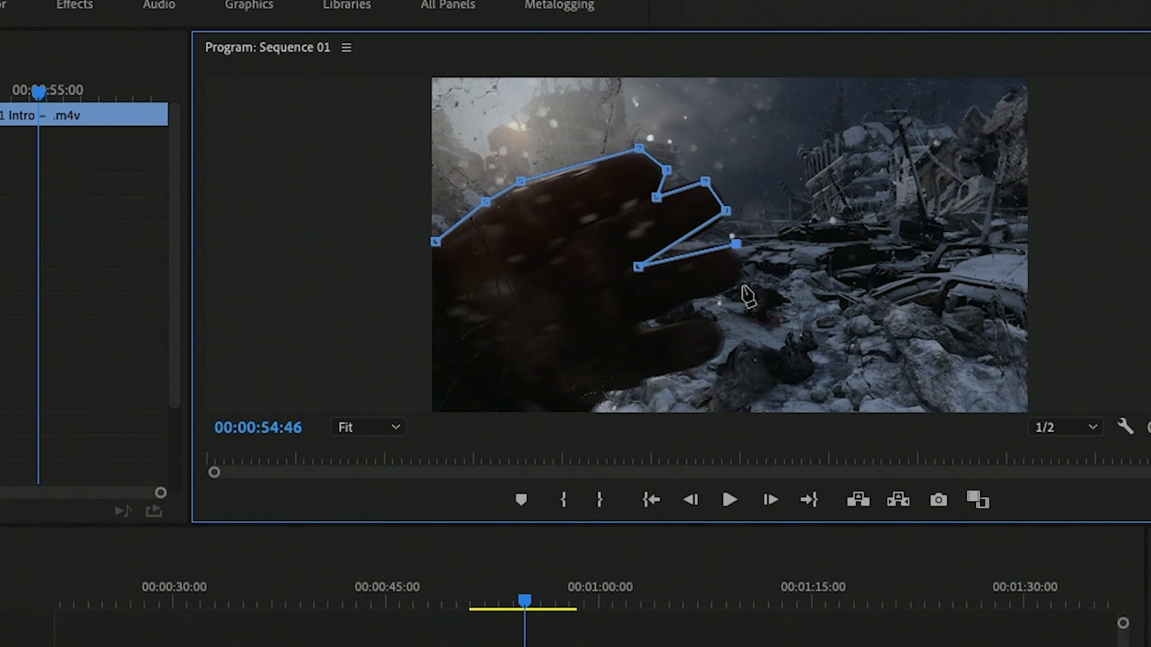
{"action": "left_click", "coordinate": [741, 288]}
{"action": "left_click", "coordinate": [646, 329]}
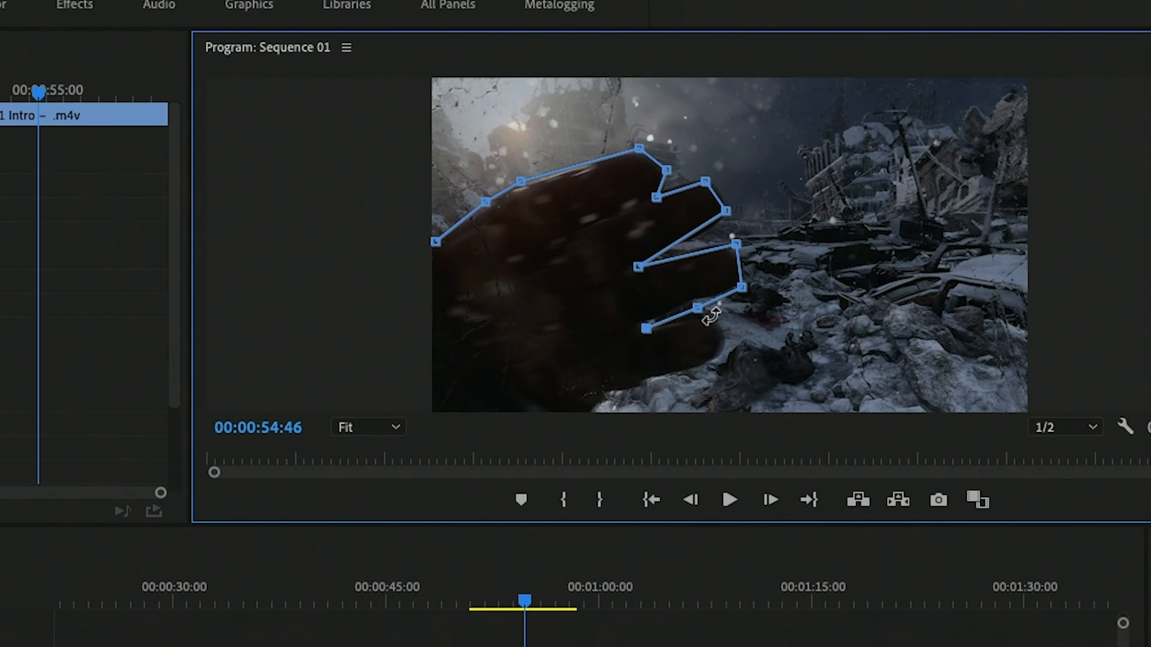
{"action": "left_click", "coordinate": [725, 316]}
{"action": "left_click", "coordinate": [727, 355]}
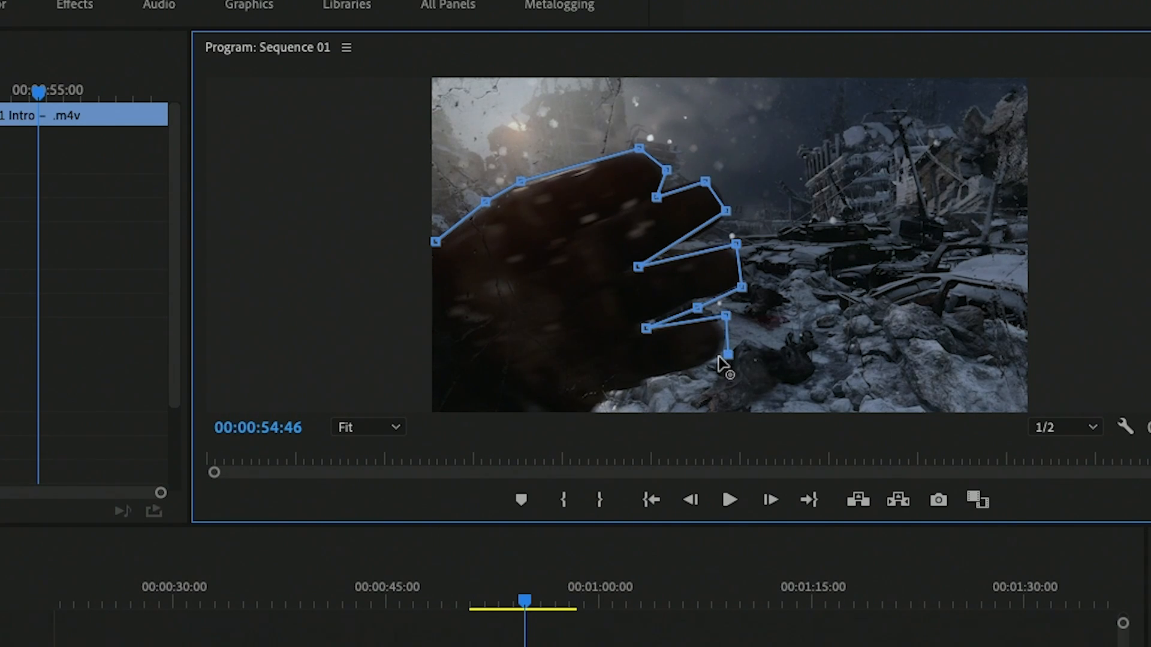
{"action": "left_click", "coordinate": [669, 382]}
{"action": "left_click", "coordinate": [613, 397]}
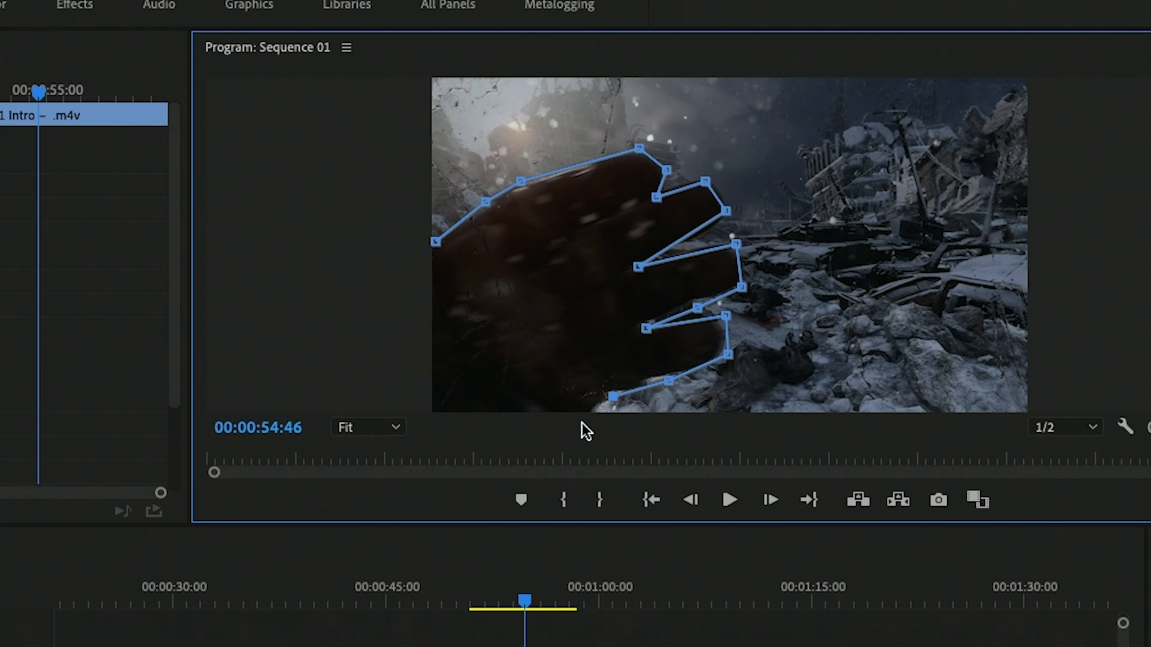
{"action": "left_click", "coordinate": [585, 409]}
{"action": "left_click", "coordinate": [491, 399]}
{"action": "left_click", "coordinate": [444, 376]}
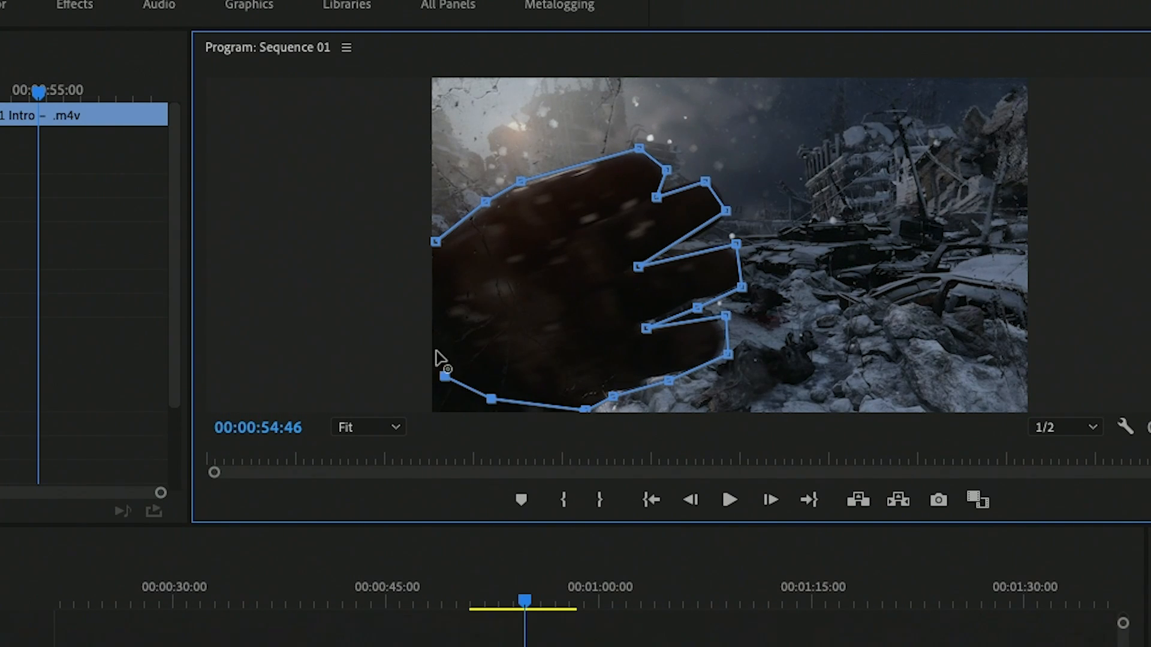
{"action": "left_click", "coordinate": [436, 242]}
{"action": "left_click", "coordinate": [617, 568]}
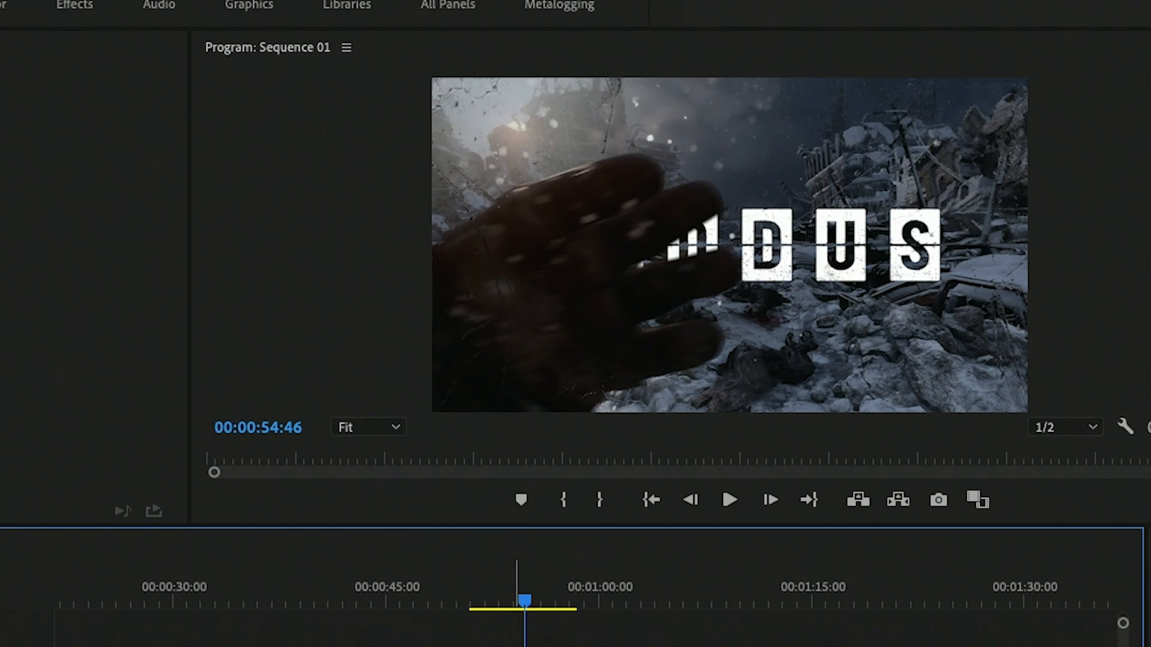
Step: Select the V4 clip and turn V2 output off and back on to inspect the masked hand by itself
{"action": "left_click", "coordinate": [544, 646]}
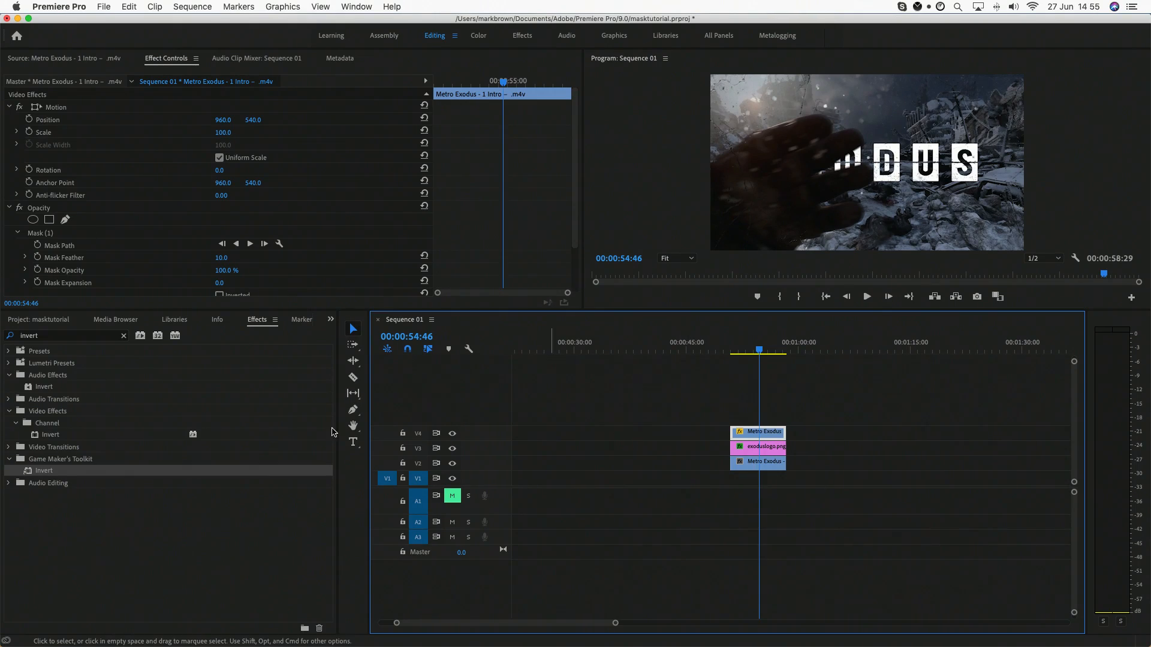
{"action": "left_click", "coordinate": [452, 464]}
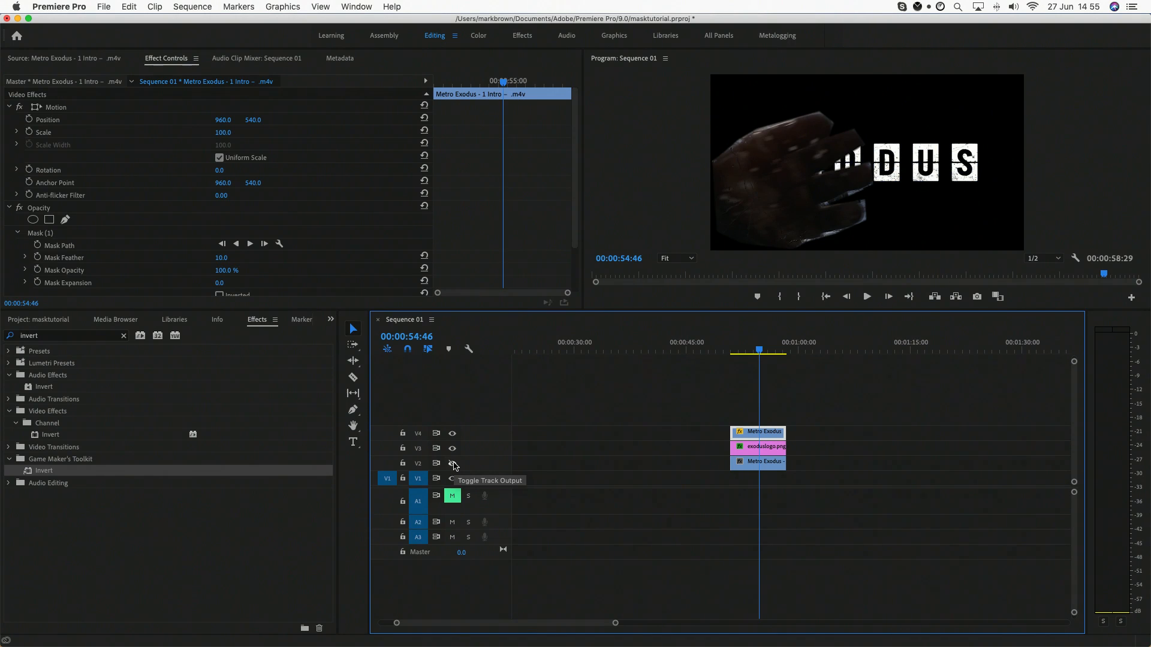
{"action": "left_click", "coordinate": [453, 464]}
{"action": "left_click_drag", "start_coordinate": [759, 350], "coordinate": [759, 352]}
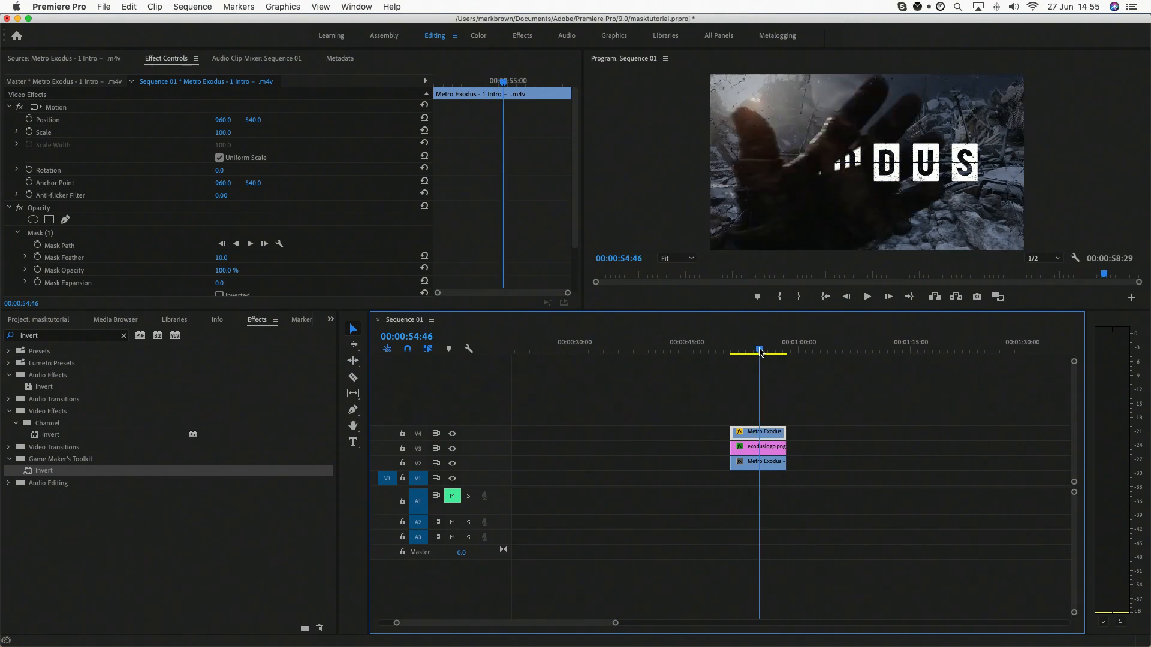
Step: At 00:00:54:38, move the V4 clip's Mask (1) onto the entering hand, adjust its finger points and enable Mask Path animation
{"action": "left_click", "coordinate": [772, 446]}
{"action": "left_click", "coordinate": [765, 432]}
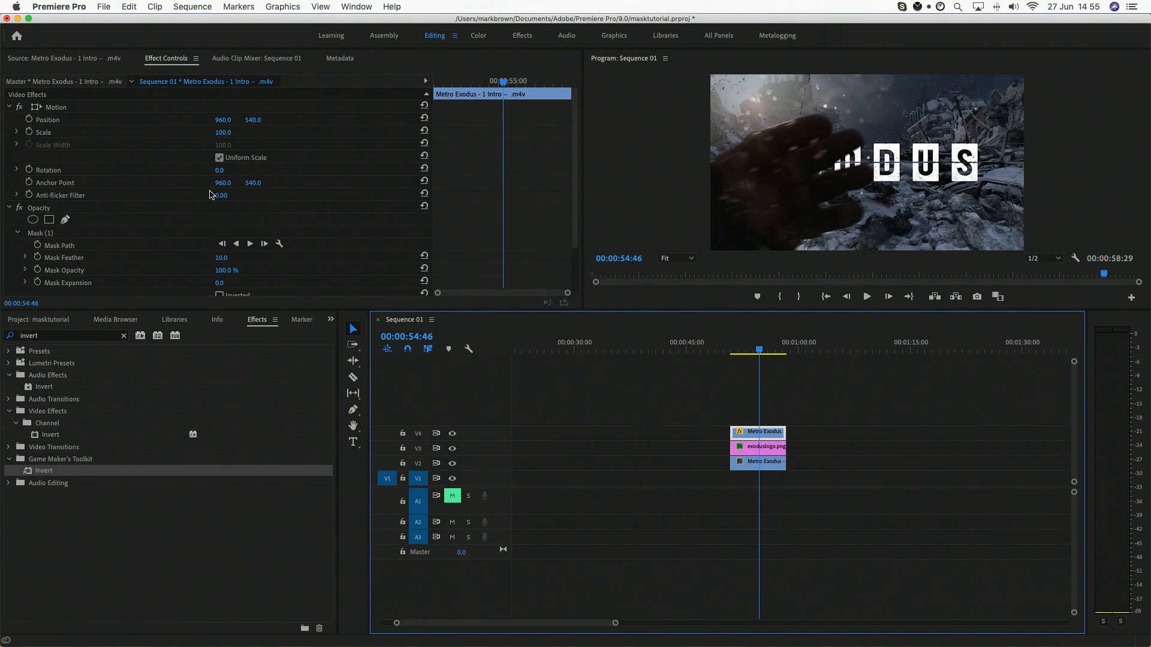
{"action": "left_click", "coordinate": [39, 234]}
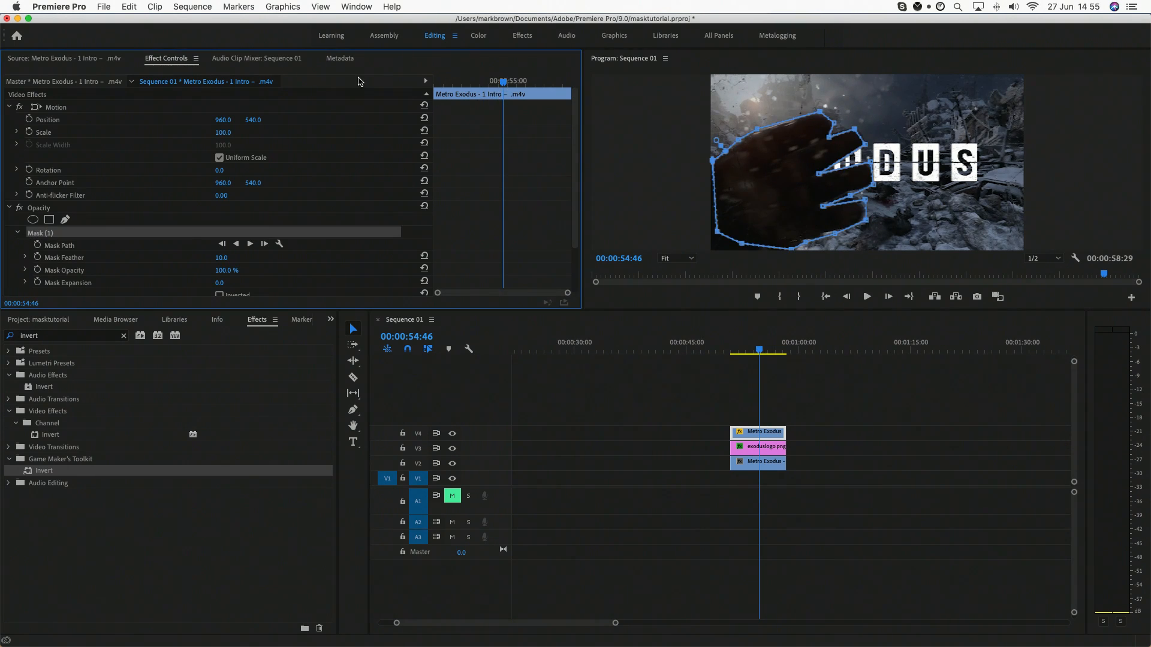
{"action": "left_click_drag", "start_coordinate": [504, 84], "coordinate": [500, 84]}
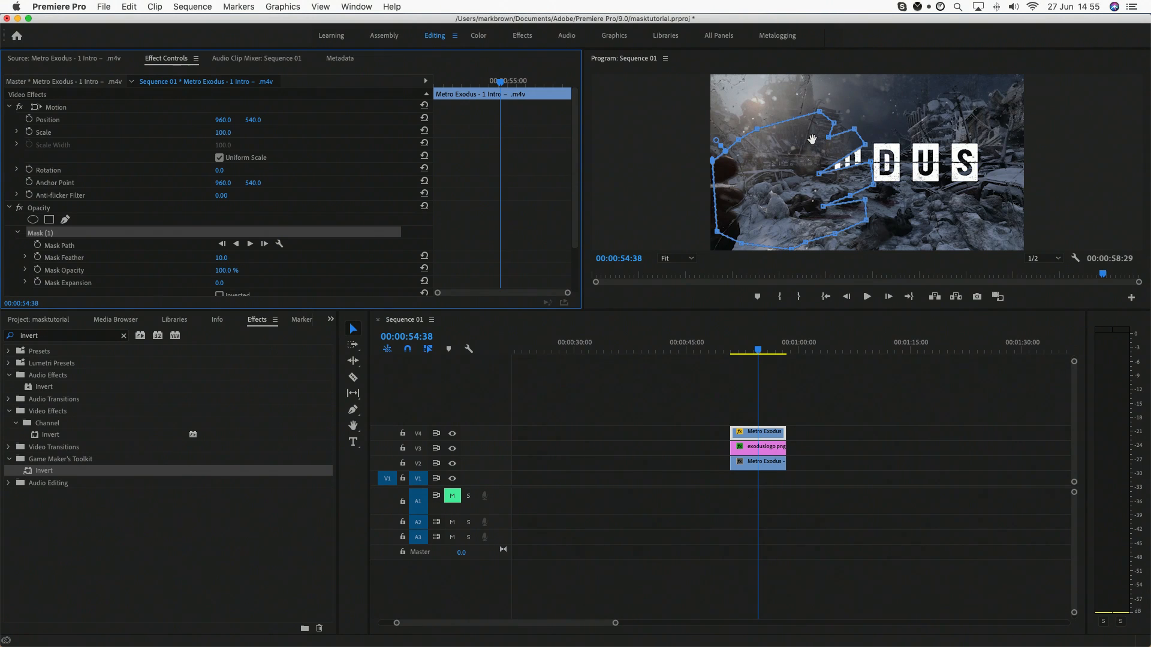
{"action": "left_click_drag", "start_coordinate": [813, 139], "coordinate": [724, 179]}
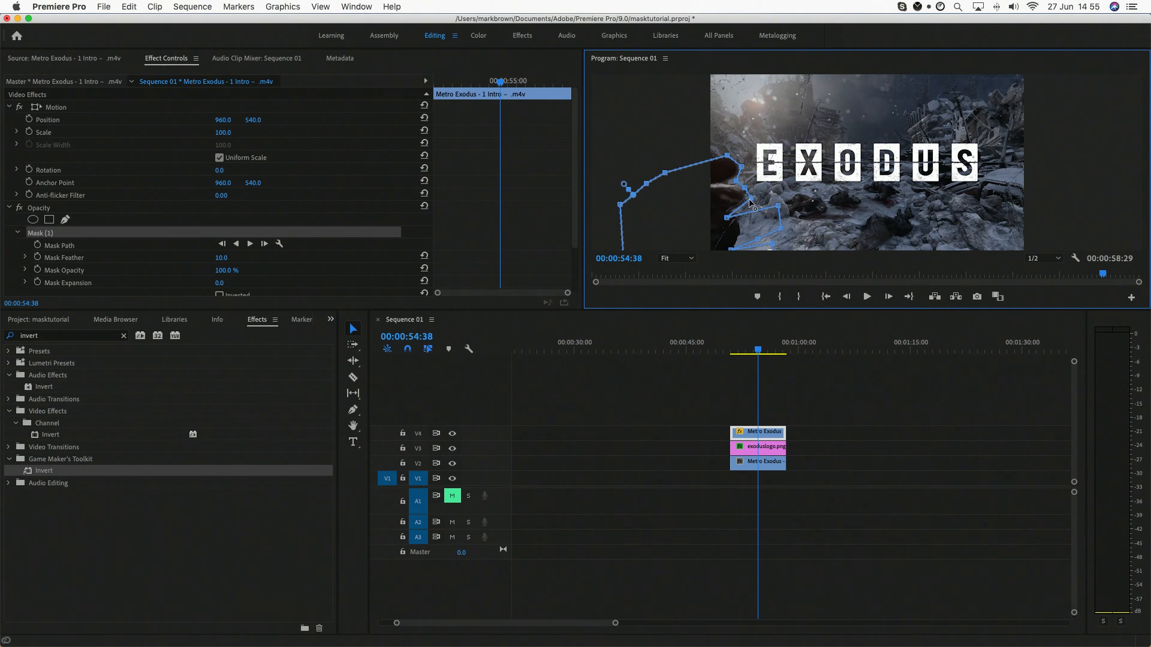
{"action": "left_click_drag", "start_coordinate": [778, 208], "coordinate": [739, 226]}
{"action": "left_click", "coordinate": [37, 245]}
Step: At 00:00:54:46, move the mask back over the hand and reshape its points around the second, third and lowest fingers
{"action": "left_click_drag", "start_coordinate": [500, 81], "coordinate": [505, 81]}
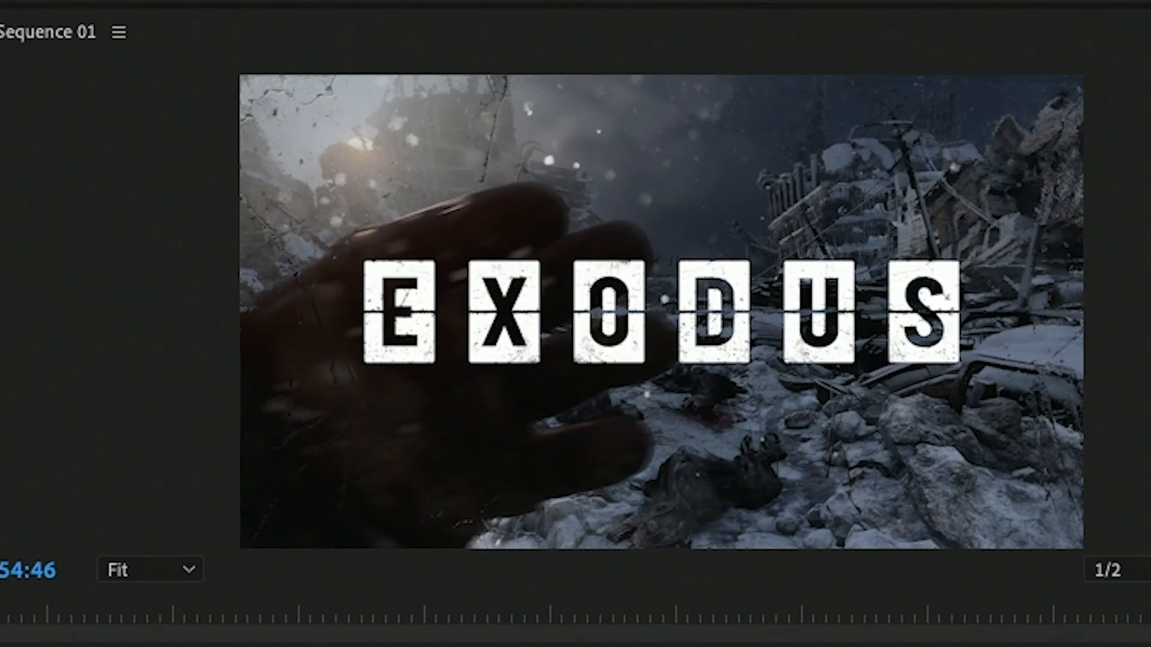
{"action": "left_click_drag", "start_coordinate": [180, 406], "coordinate": [484, 287]}
{"action": "left_click_drag", "start_coordinate": [549, 253], "coordinate": [630, 229]}
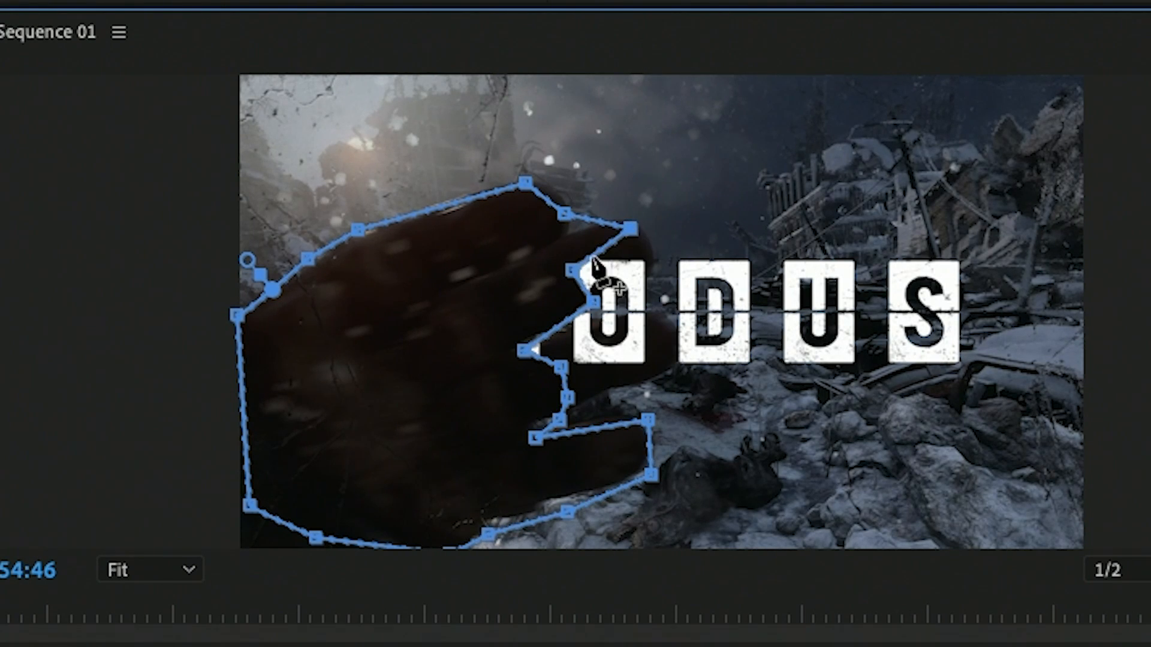
{"action": "left_click_drag", "start_coordinate": [572, 269], "coordinate": [646, 260]}
{"action": "left_click_drag", "start_coordinate": [592, 302], "coordinate": [619, 300]}
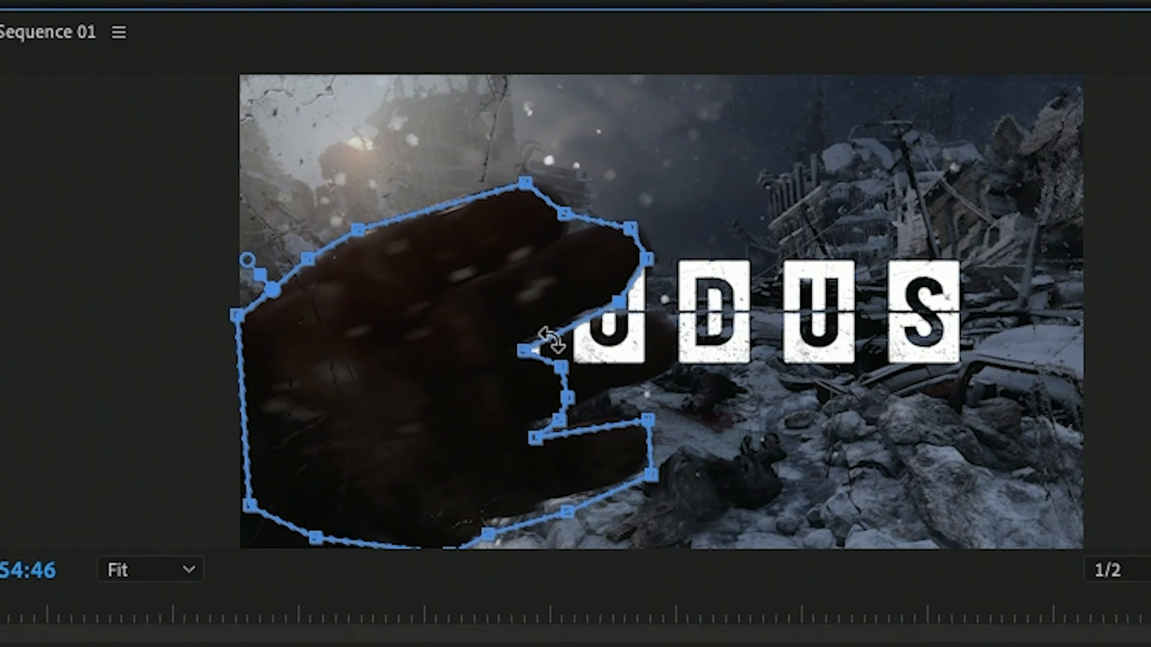
{"action": "left_click_drag", "start_coordinate": [524, 351], "coordinate": [662, 315]}
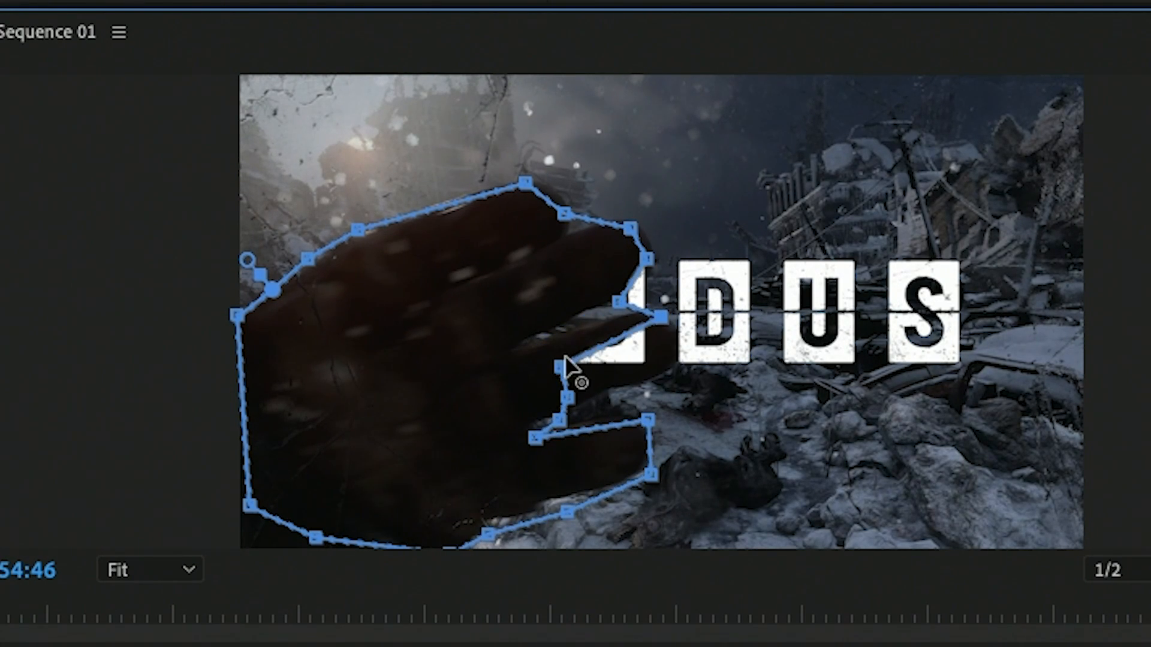
{"action": "left_click_drag", "start_coordinate": [561, 367], "coordinate": [684, 351]}
{"action": "left_click_drag", "start_coordinate": [568, 398], "coordinate": [624, 394]}
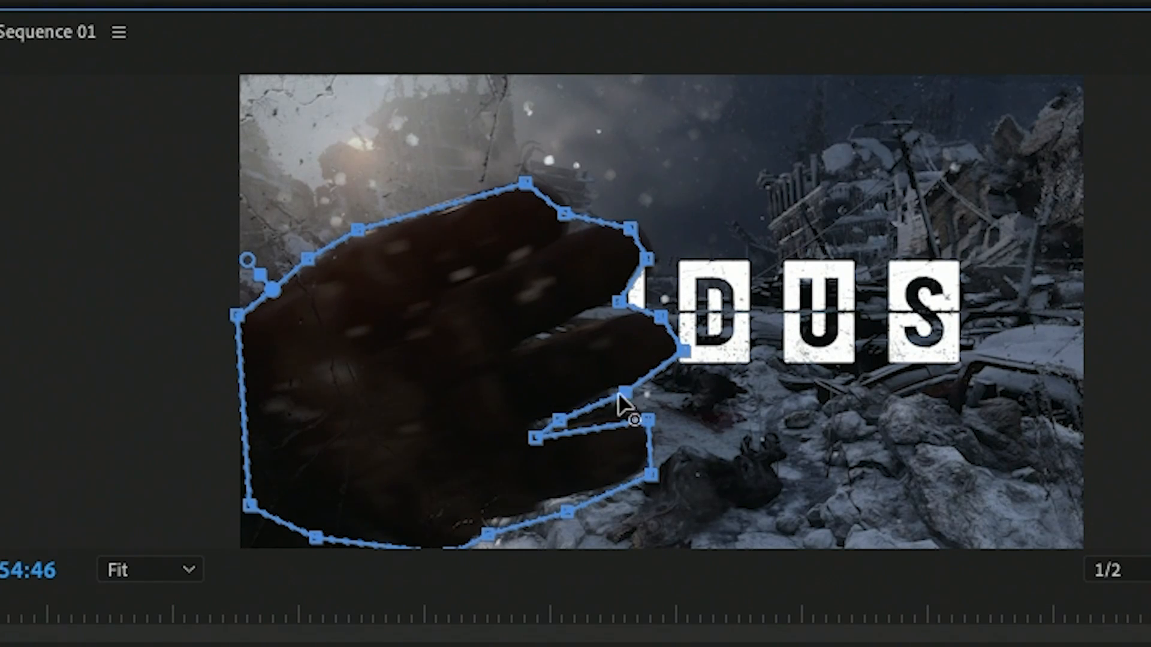
{"action": "left_click_drag", "start_coordinate": [558, 419], "coordinate": [629, 410]}
{"action": "left_click_drag", "start_coordinate": [535, 439], "coordinate": [593, 414]}
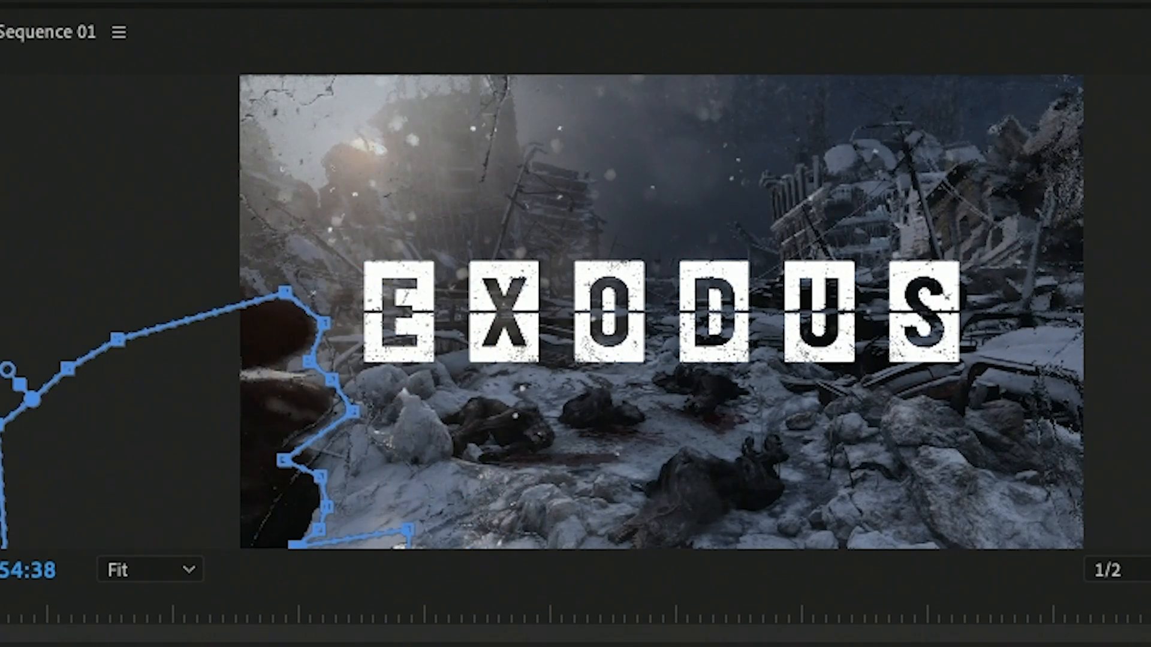
Step: Step through the frames between 00:00:54:38 and 00:00:54:46 to check how the animated mask follows the hand
{"action": "key", "text": "Left"}
{"action": "key", "text": "Left"}
{"action": "key", "text": "Left"}
{"action": "key", "text": "Left"}
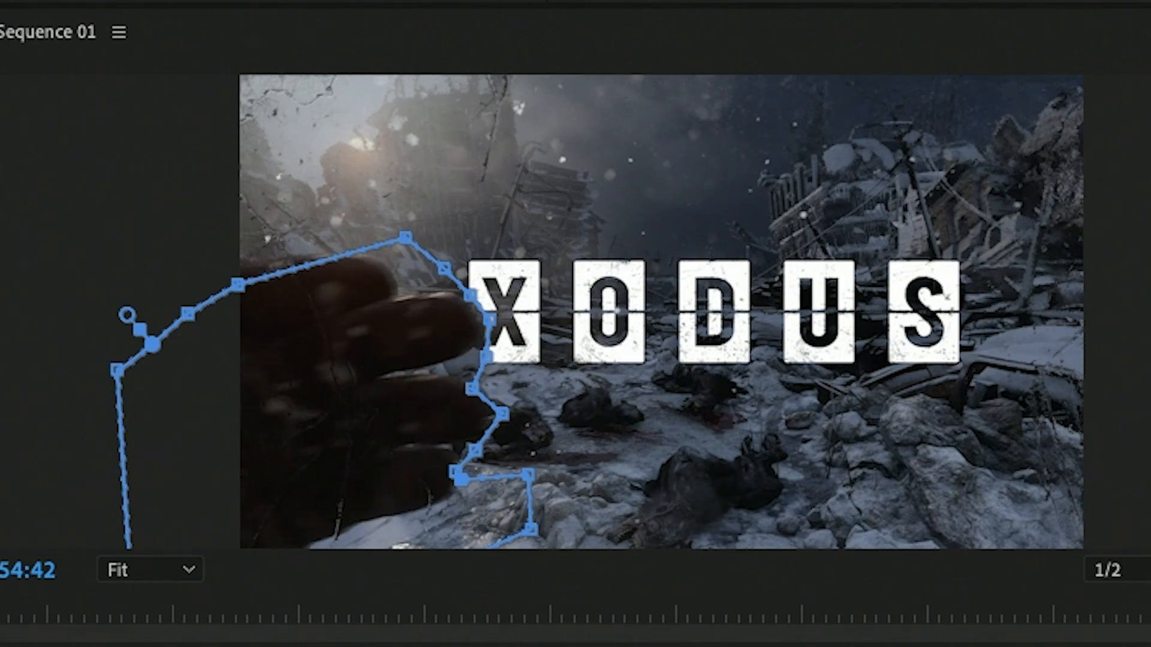
{"action": "key", "text": "Left"}
{"action": "key", "text": "Left"}
{"action": "key", "text": "Left"}
{"action": "key", "text": "Right"}
{"action": "key", "text": "Right"}
{"action": "key", "text": "Right"}
{"action": "key", "text": "Right"}
{"action": "key", "text": "Right"}
{"action": "key", "text": "Right"}
{"action": "key", "text": "Right"}
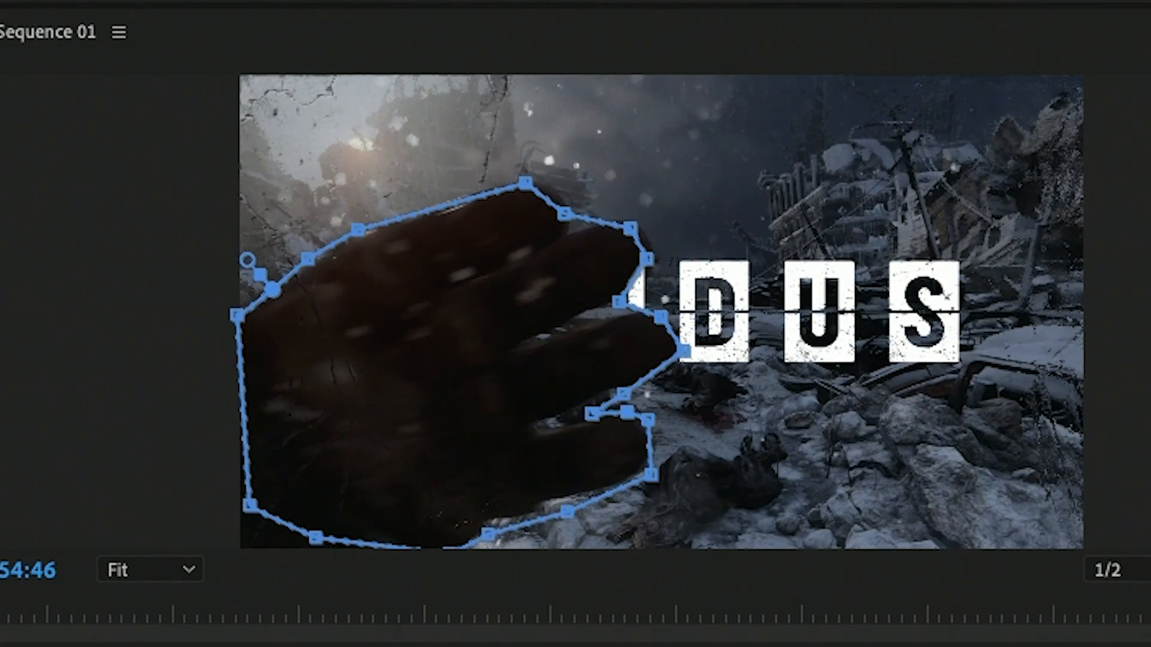
Step: At 00:00:54:42, refit the mask points to the top finger, the gap between the second and third fingers, and the third finger
{"action": "key", "text": "Left"}
{"action": "key", "text": "Left"}
{"action": "key", "text": "Left"}
{"action": "key", "text": "Left"}
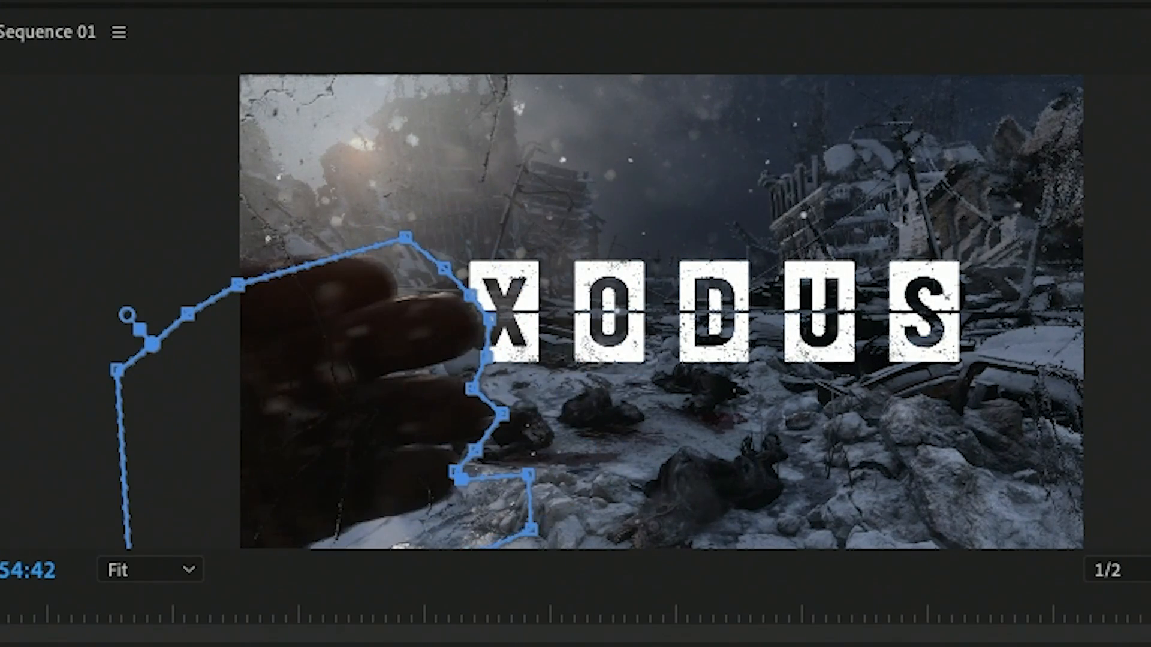
{"action": "left_click_drag", "start_coordinate": [405, 237], "coordinate": [364, 257]}
{"action": "left_click_drag", "start_coordinate": [440, 264], "coordinate": [408, 285]}
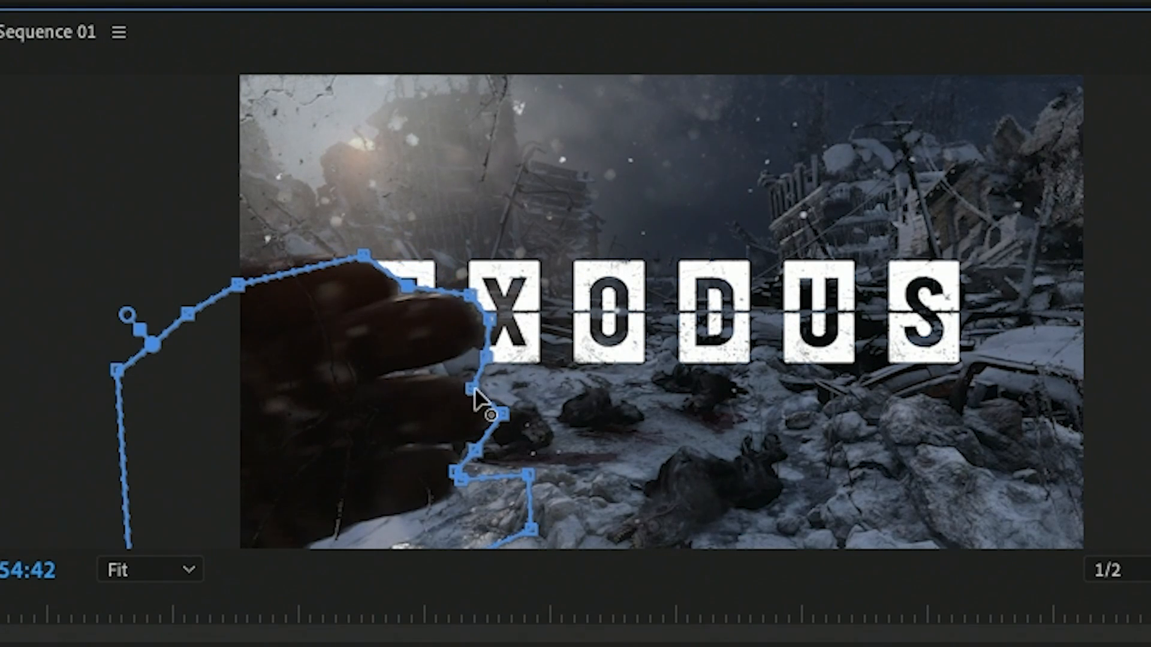
{"action": "left_click_drag", "start_coordinate": [473, 389], "coordinate": [400, 375]}
{"action": "left_click_drag", "start_coordinate": [502, 414], "coordinate": [491, 385]}
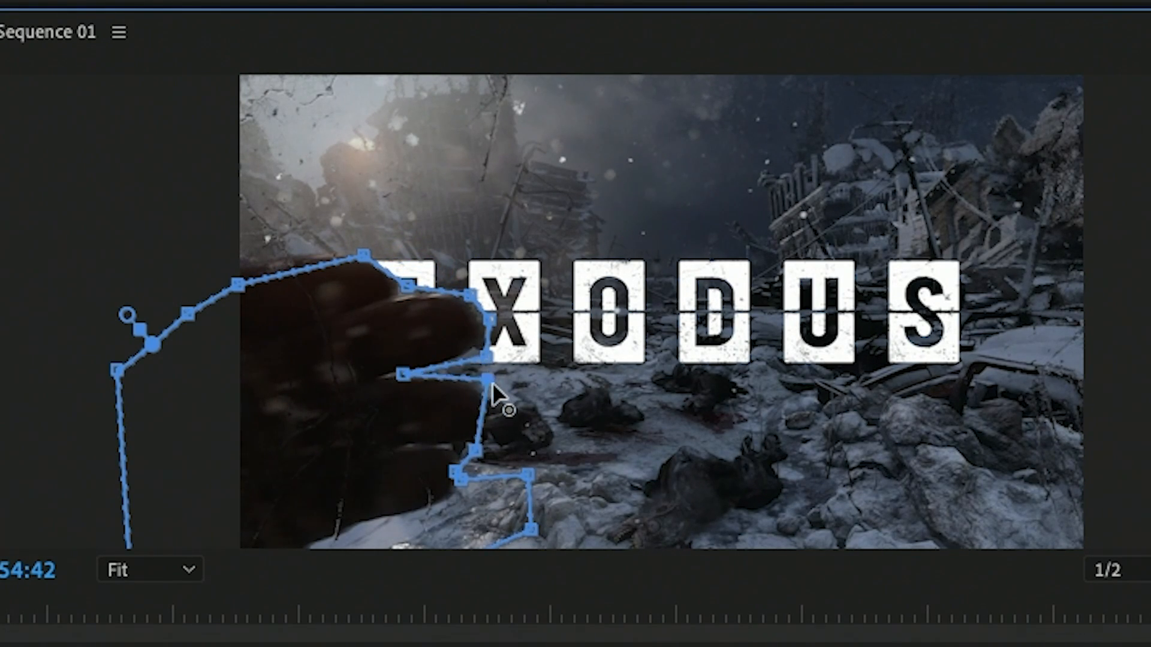
{"action": "left_click_drag", "start_coordinate": [478, 443], "coordinate": [501, 441]}
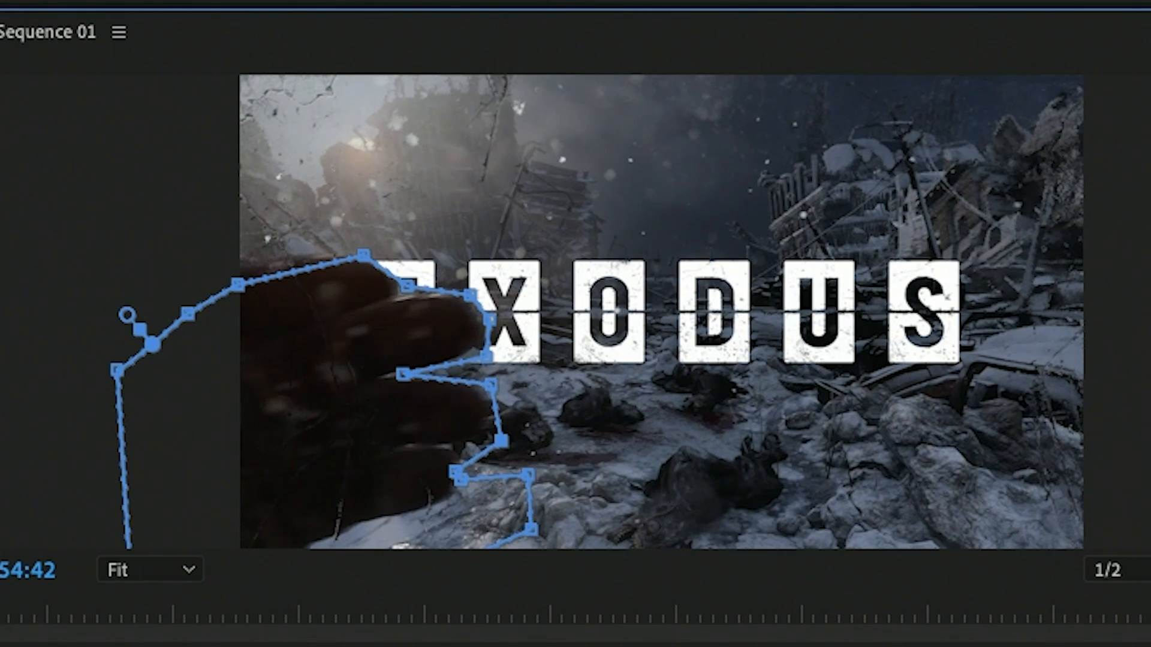
Step: Step through the frames from 00:00:54:36 to 00:00:54:44 to examine the mask's fit as the hand enters
{"action": "key", "text": "Left"}
{"action": "key", "text": "Left"}
{"action": "key", "text": "Left"}
{"action": "key", "text": "Left"}
{"action": "key", "text": "Left"}
{"action": "key", "text": "Left"}
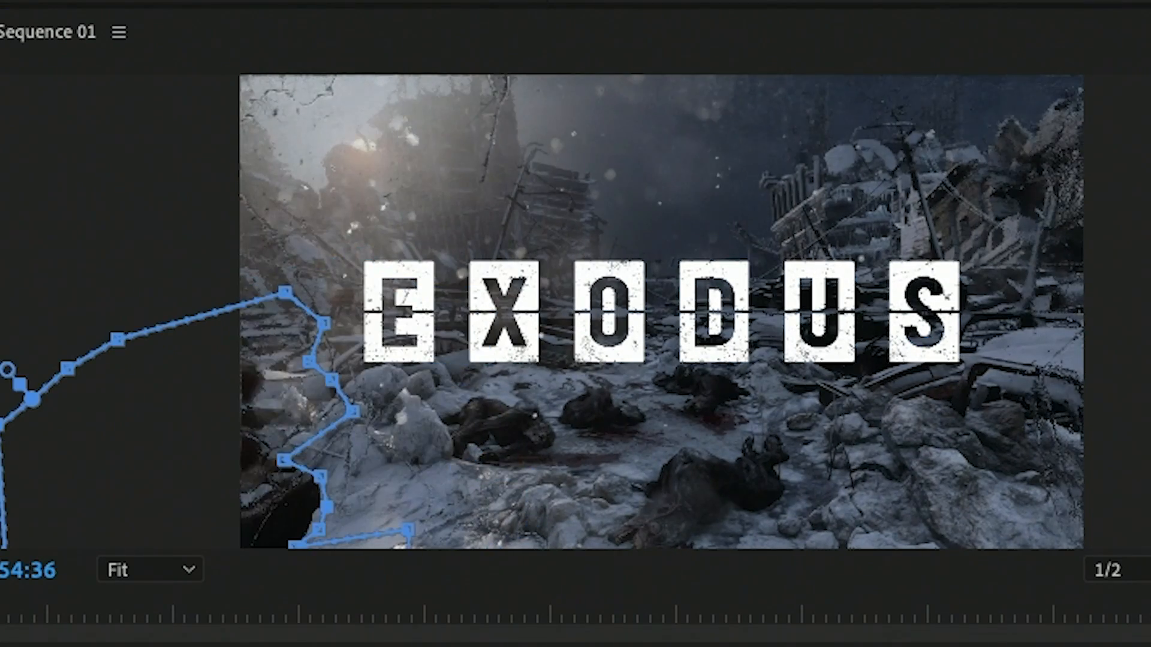
{"action": "key", "text": "Right"}
{"action": "key", "text": "Right"}
{"action": "key", "text": "Right"}
{"action": "key", "text": "Right"}
{"action": "key", "text": "Right"}
{"action": "key", "text": "Right"}
Step: At 00:00:54:49, refit the mask points along the tips of the top, second and third fingers and under the third finger
{"action": "key", "text": "Right"}
{"action": "key", "text": "Right"}
{"action": "key", "text": "Right"}
{"action": "key", "text": "Right"}
{"action": "key", "text": "Right"}
{"action": "key", "text": "Right"}
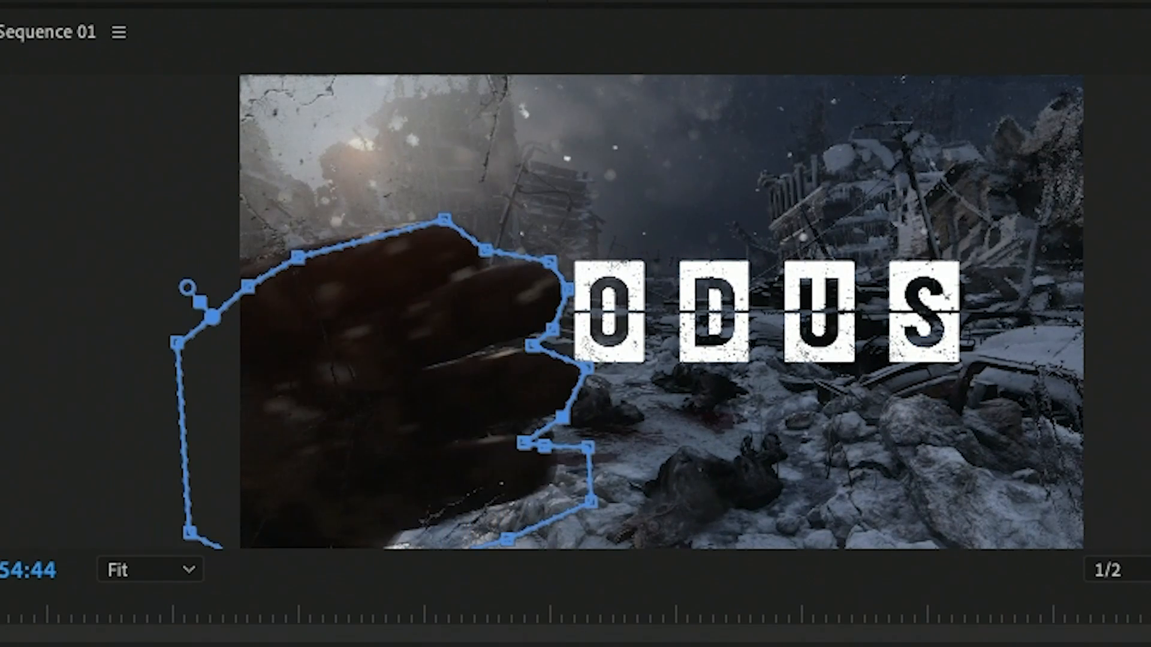
{"action": "key", "text": "Right"}
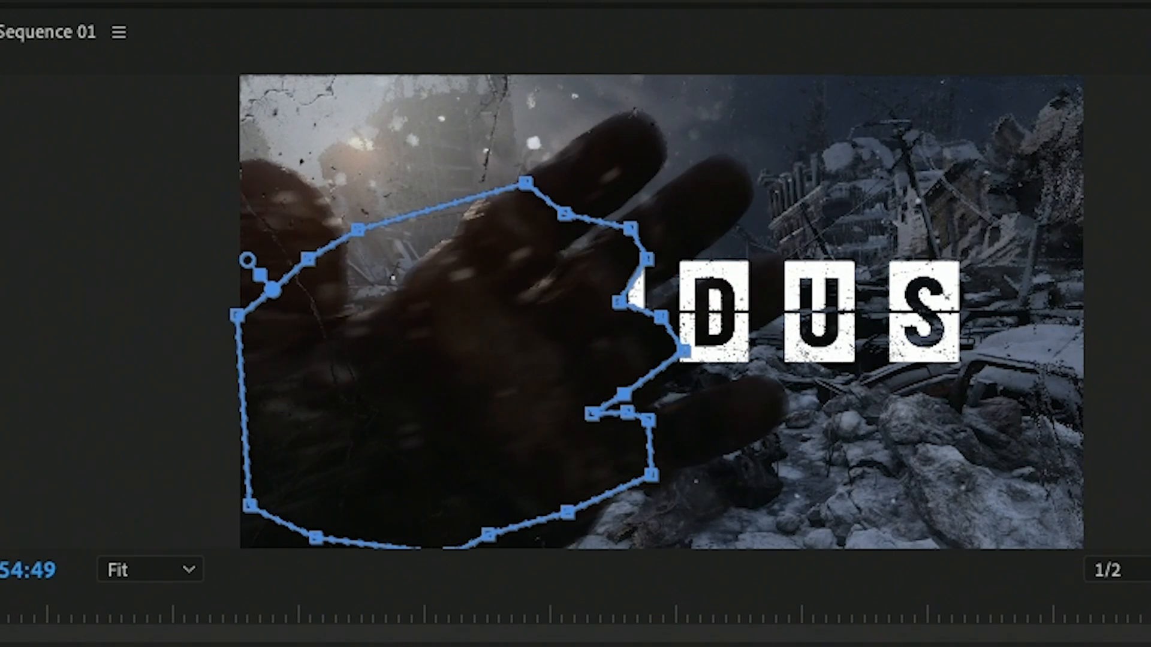
{"action": "left_click_drag", "start_coordinate": [564, 214], "coordinate": [628, 111]}
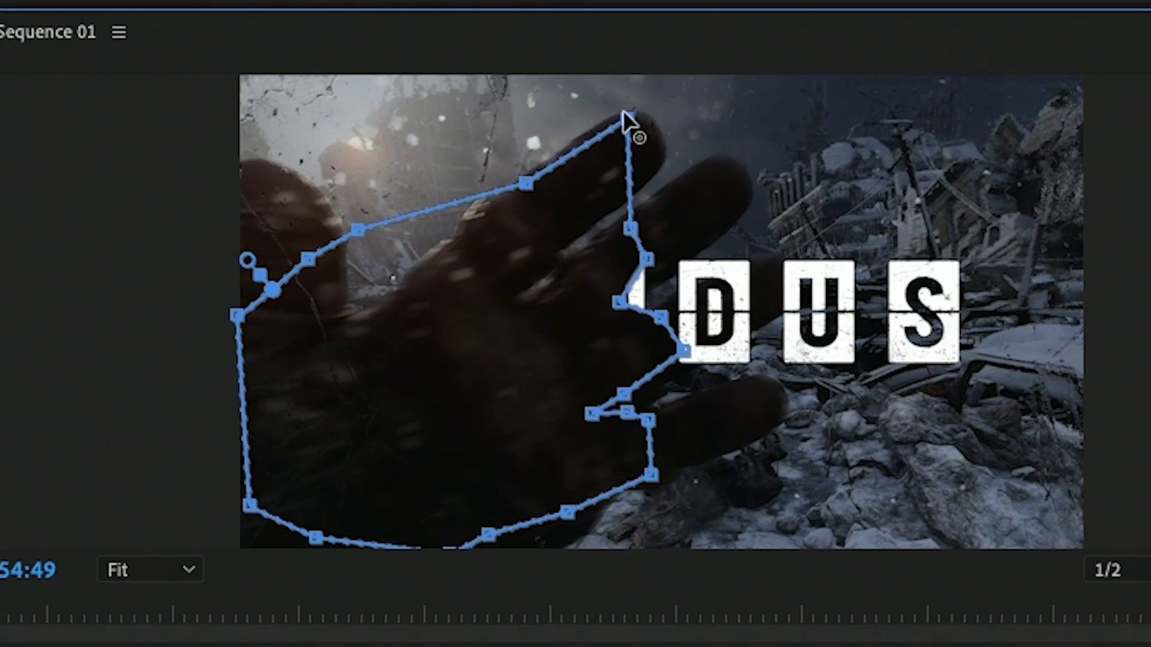
{"action": "left_click_drag", "start_coordinate": [631, 226], "coordinate": [659, 185]}
{"action": "left_click_drag", "start_coordinate": [647, 258], "coordinate": [762, 204]}
{"action": "left_click_drag", "start_coordinate": [619, 302], "coordinate": [772, 250]}
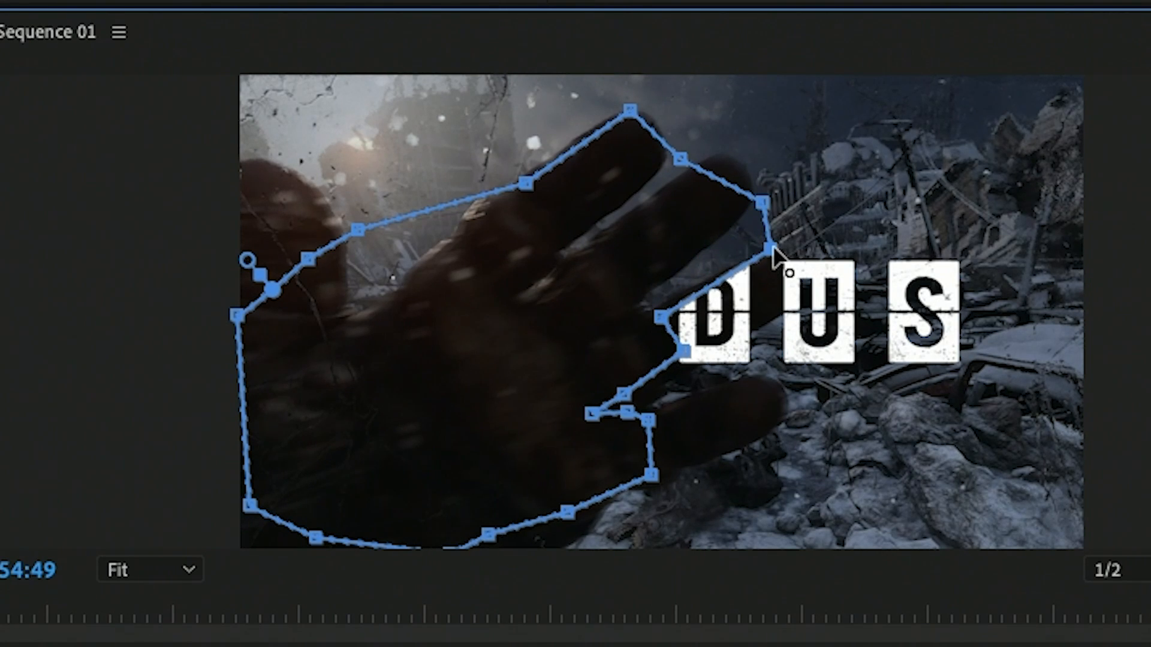
{"action": "left_click_drag", "start_coordinate": [657, 313], "coordinate": [821, 276]}
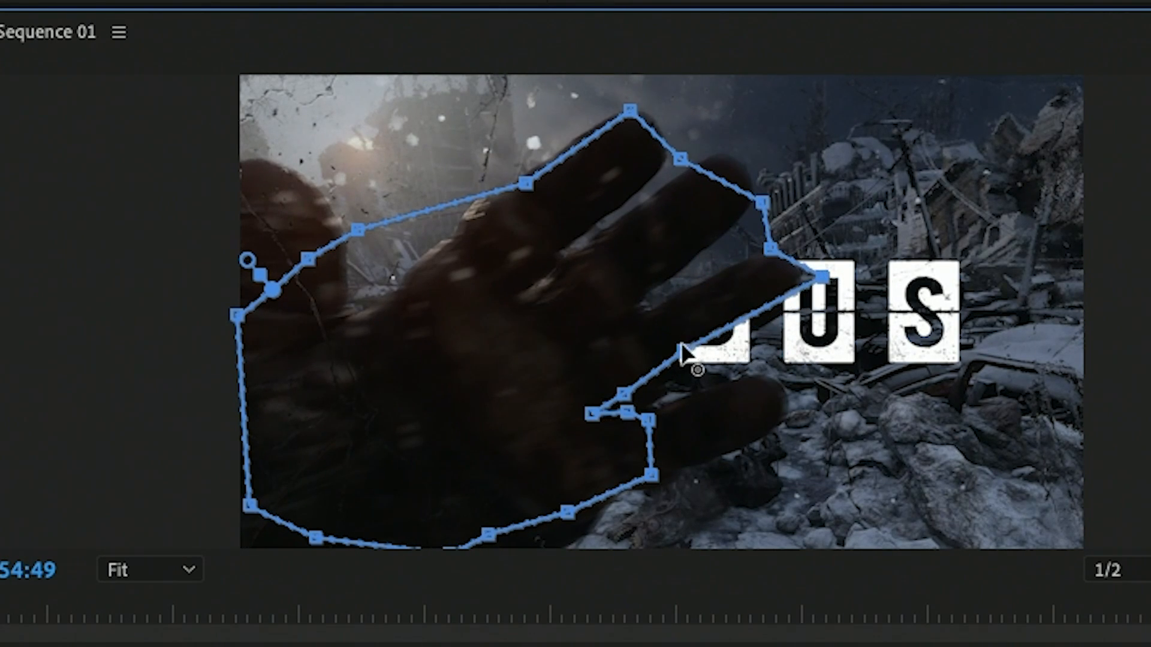
{"action": "left_click_drag", "start_coordinate": [684, 353], "coordinate": [745, 353]}
{"action": "left_click_drag", "start_coordinate": [770, 248], "coordinate": [786, 234]}
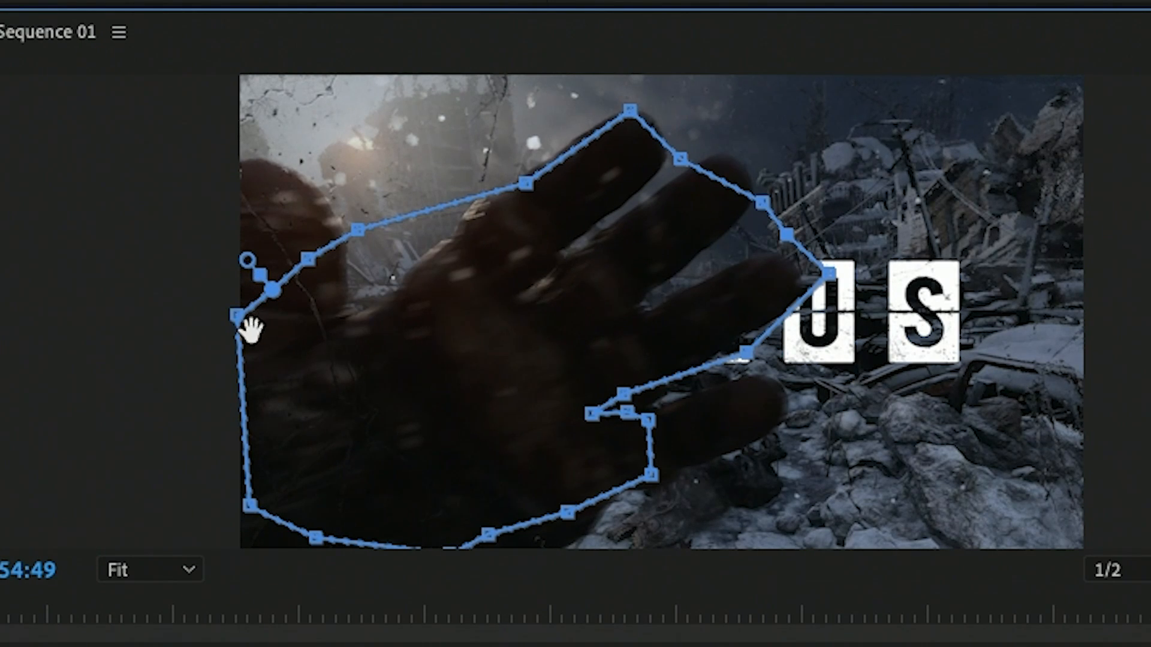
Step: Extend the mask's outer upper corner farther beyond the frame edge and curve the segment beside the wrist outward
{"action": "left_click_drag", "start_coordinate": [236, 316], "coordinate": [206, 312]}
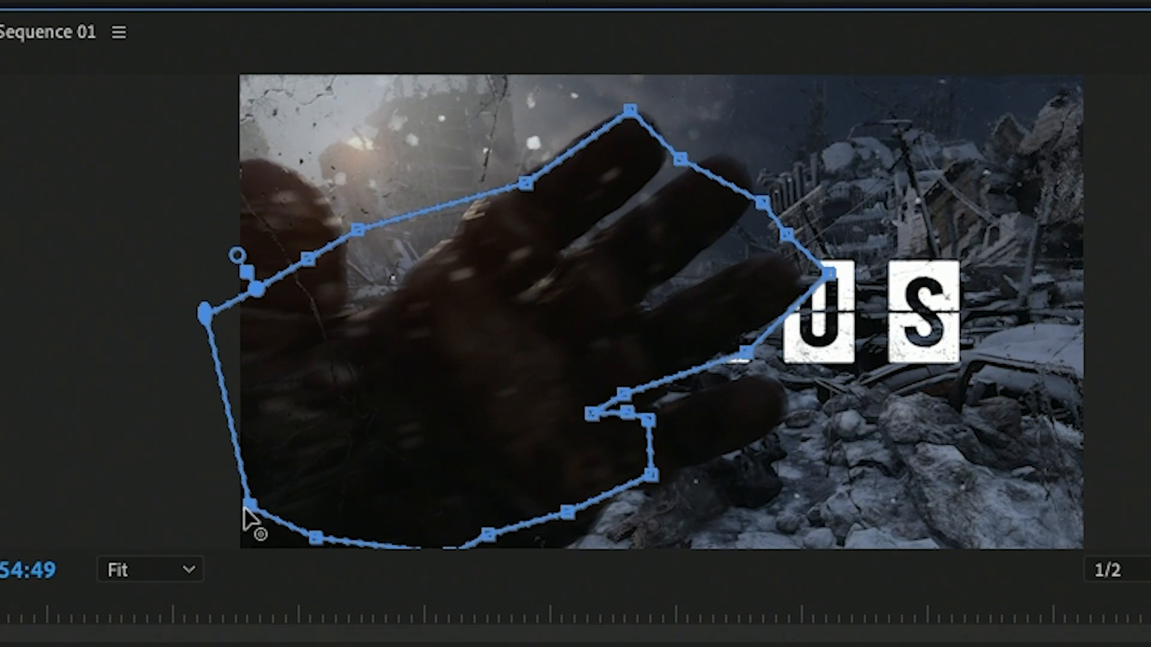
{"action": "left_click_drag", "start_coordinate": [250, 506], "coordinate": [186, 525]}
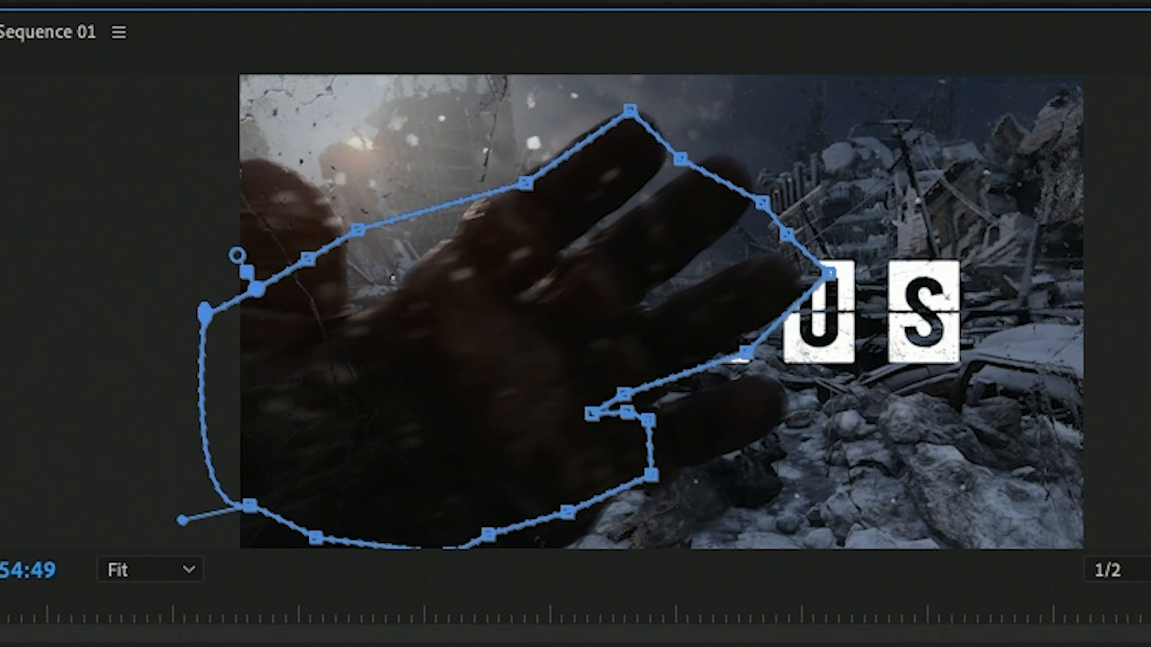
{"action": "mouse_move", "coordinate": [204, 313]}
{"action": "left_mouse_down"}
{"action": "mouse_move", "coordinate": [246, 308]}
{"action": "mouse_move", "coordinate": [233, 326]}
{"action": "mouse_move", "coordinate": [219, 321]}
{"action": "mouse_move", "coordinate": [231, 311]}
{"action": "mouse_move", "coordinate": [206, 316]}
{"action": "mouse_move", "coordinate": [221, 303]}
{"action": "mouse_move", "coordinate": [204, 312]}
{"action": "mouse_move", "coordinate": [401, 307]}
{"action": "mouse_move", "coordinate": [549, 284]}
{"action": "mouse_move", "coordinate": [393, 317]}
{"action": "mouse_move", "coordinate": [185, 302]}
{"action": "left_mouse_up"}
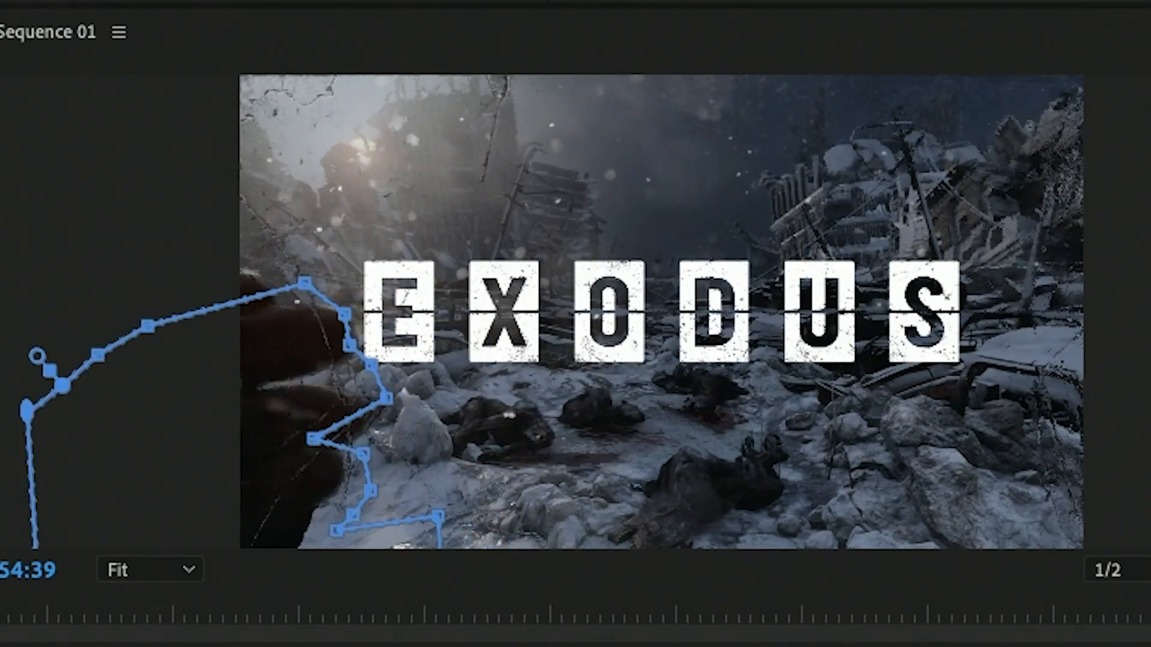
Step: Step through the frames between 00:00:54:39 and 00:00:54:54 to examine how the mask follows the hand
{"action": "key", "text": "Right"}
{"action": "key", "text": "Right"}
{"action": "key", "text": "Right"}
{"action": "key", "text": "Right"}
{"action": "key", "text": "Right"}
{"action": "key", "text": "Right"}
{"action": "key", "text": "Right"}
{"action": "key", "text": "Right"}
{"action": "key", "text": "Right"}
{"action": "key", "text": "Right"}
{"action": "key", "text": "Right"}
{"action": "key", "text": "Right"}
{"action": "key", "text": "Right"}
{"action": "key", "text": "Right"}
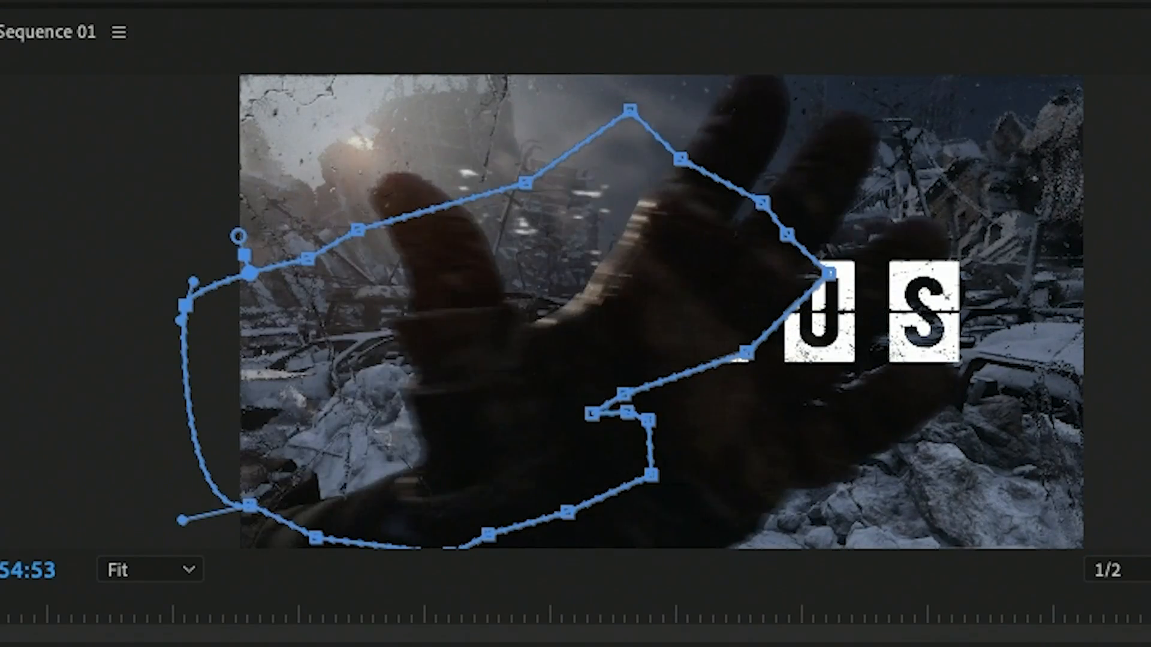
{"action": "key", "text": "Left"}
{"action": "key", "text": "Left"}
{"action": "key", "text": "Right"}
{"action": "key", "text": "Right"}
{"action": "key", "text": "Right"}
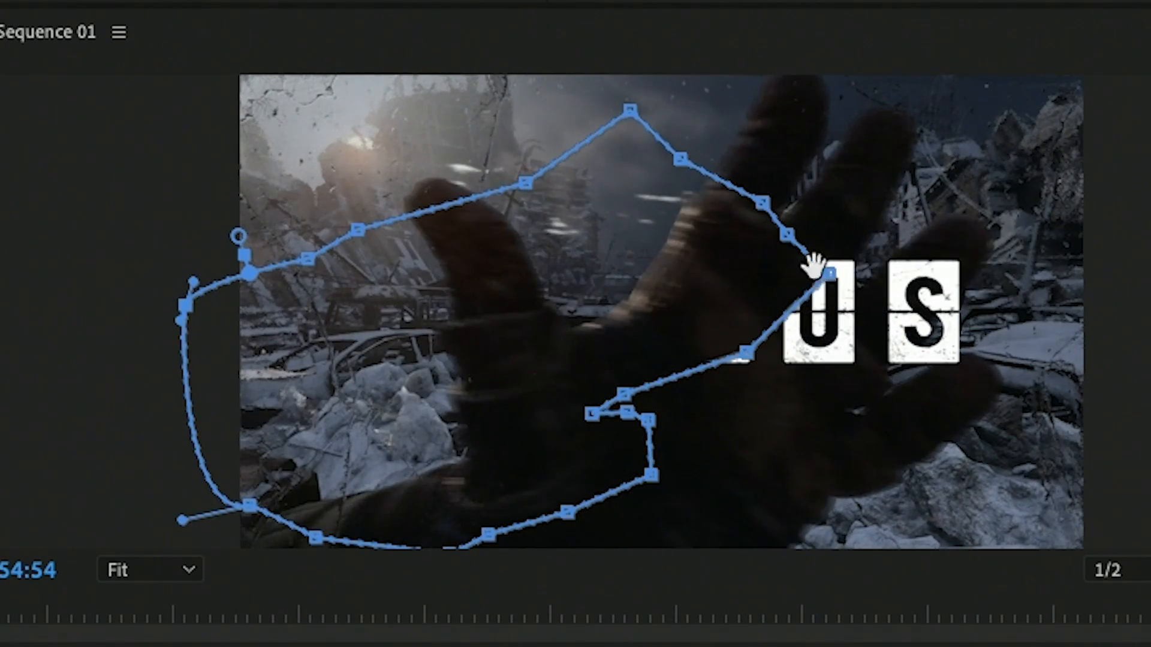
Step: At 00:00:54:54, stretch the mask points around the third finger and toward the lowest finger, over the logo's U and S
{"action": "left_click_drag", "start_coordinate": [816, 266], "coordinate": [1001, 241]}
{"action": "left_click_drag", "start_coordinate": [789, 235], "coordinate": [953, 216]}
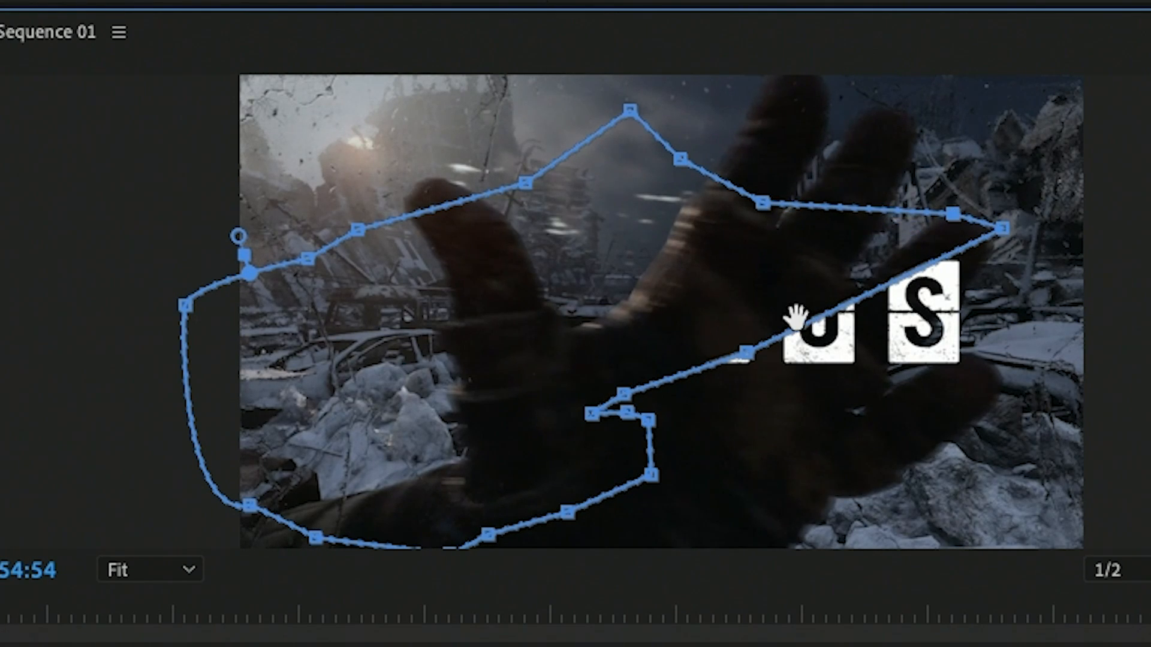
{"action": "left_click_drag", "start_coordinate": [745, 353], "coordinate": [959, 315]}
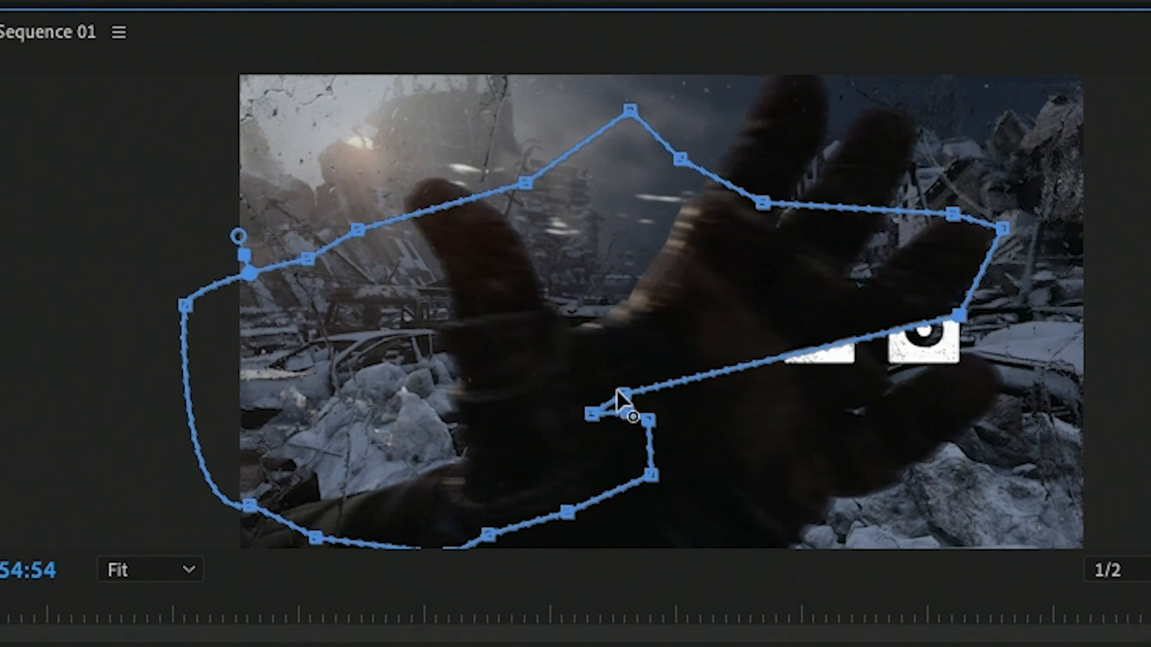
{"action": "left_click_drag", "start_coordinate": [619, 393], "coordinate": [905, 371]}
{"action": "left_click_drag", "start_coordinate": [648, 418], "coordinate": [776, 463]}
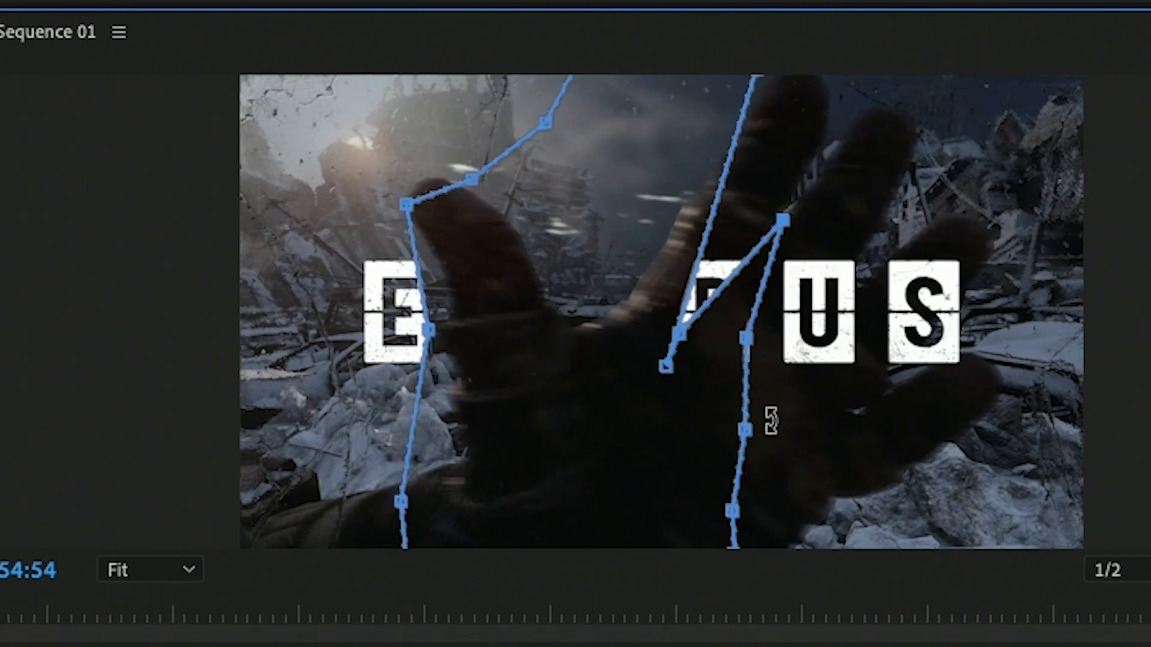
{"action": "left_click_drag", "start_coordinate": [771, 421], "coordinate": [588, 455]}
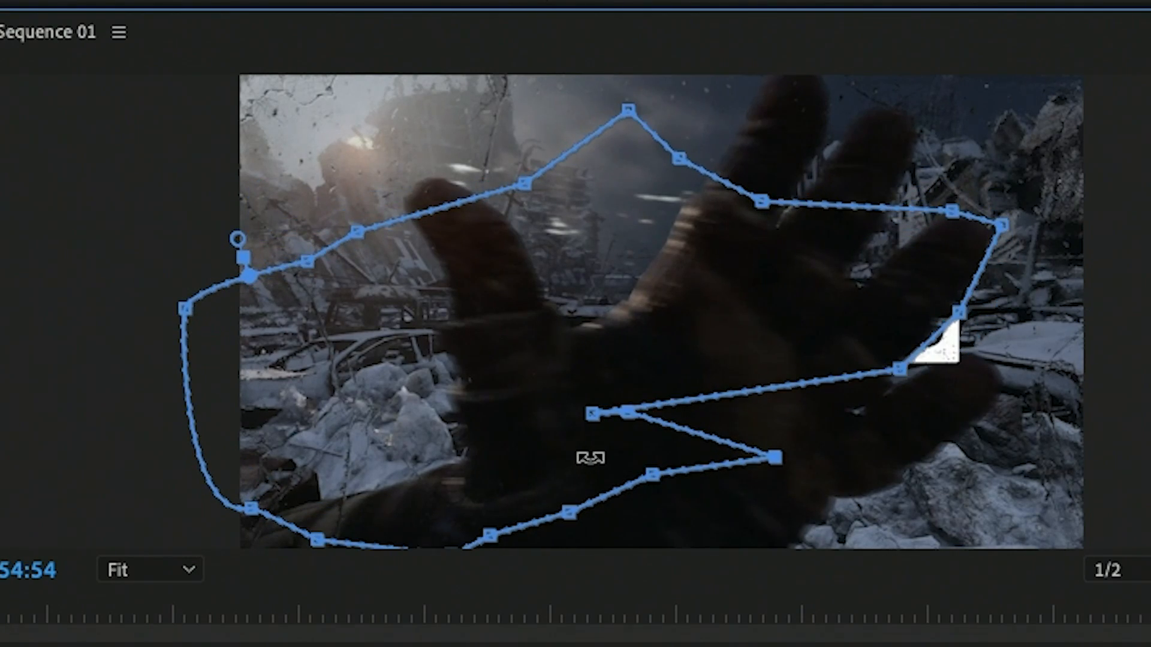
Step: At 00:00:54:55, move the mask points outward around the third finger and onto the lowest finger, and play the sequence
{"action": "key", "text": "Left"}
{"action": "key", "text": "Left"}
{"action": "key", "text": "Left"}
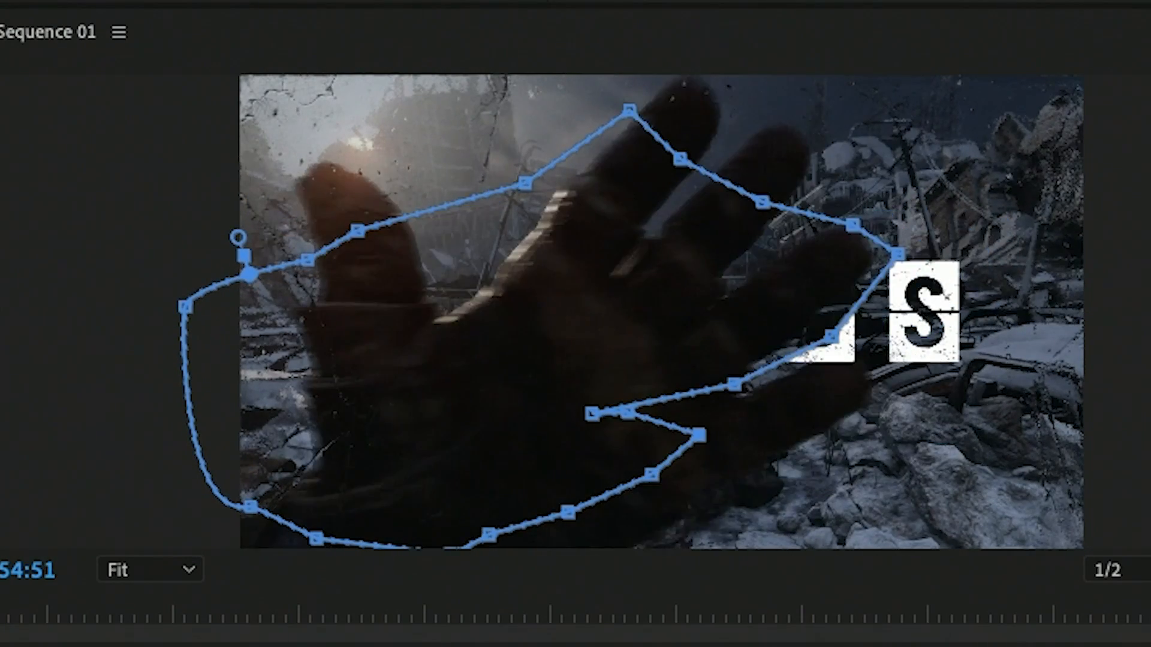
{"action": "key", "text": "Right"}
{"action": "key", "text": "Right"}
{"action": "key", "text": "Right"}
{"action": "key", "text": "Right"}
{"action": "key", "text": "Right"}
{"action": "key", "text": "Left"}
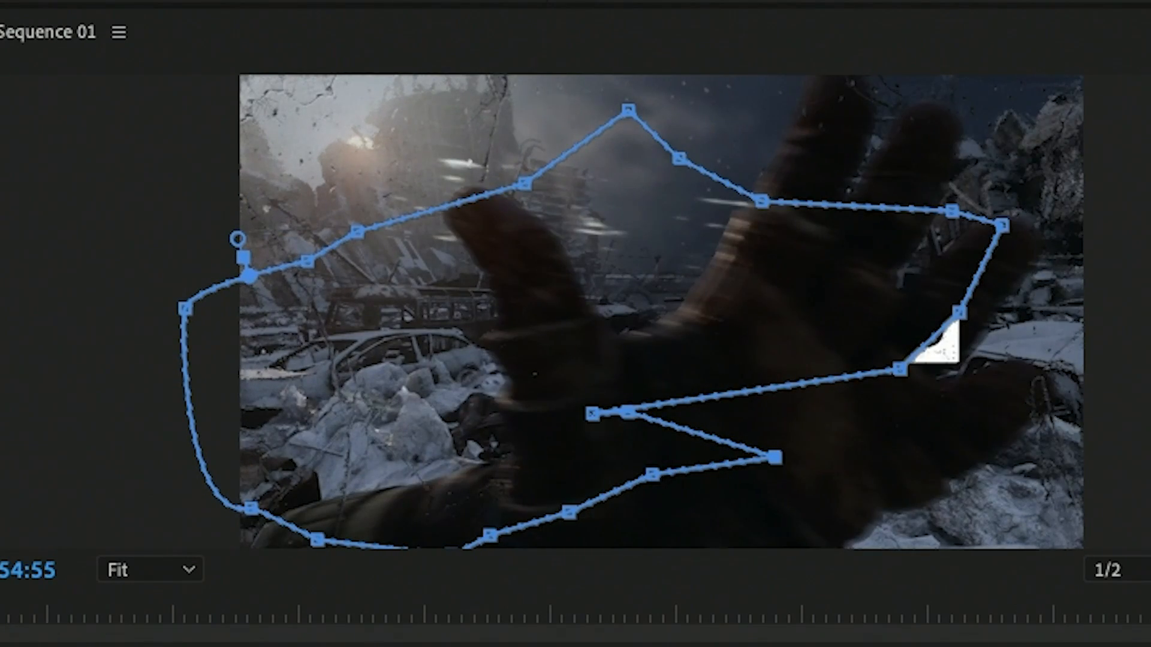
{"action": "left_click_drag", "start_coordinate": [1002, 226], "coordinate": [1035, 230]}
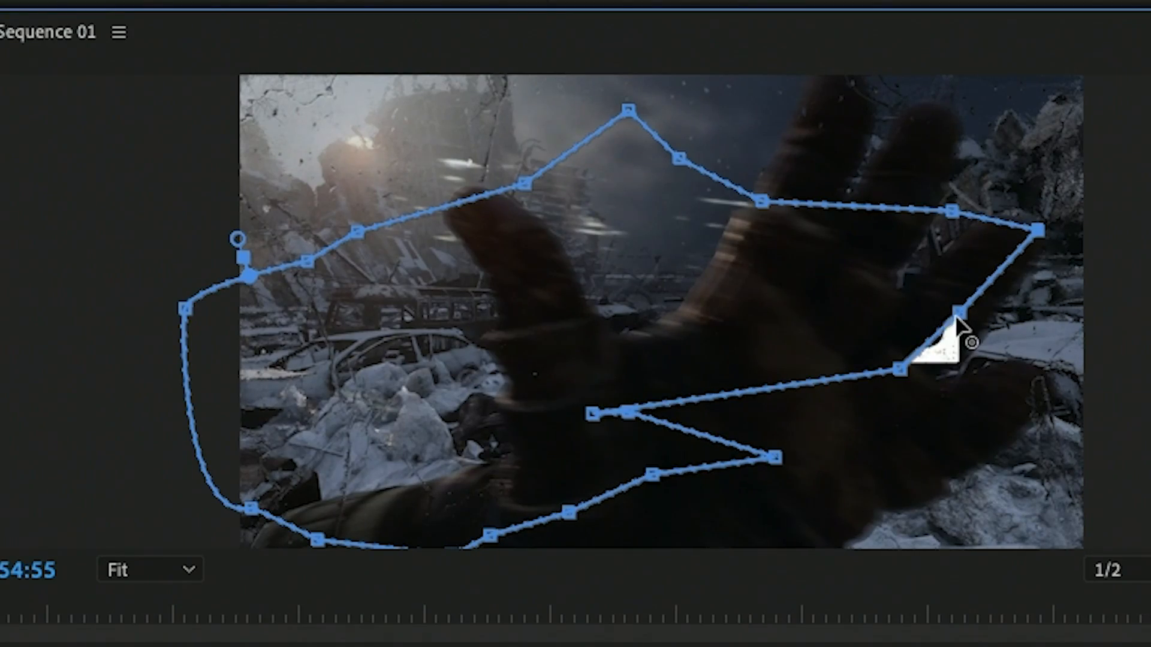
{"action": "left_click_drag", "start_coordinate": [958, 314], "coordinate": [1007, 326]}
{"action": "left_click_drag", "start_coordinate": [901, 370], "coordinate": [980, 398]}
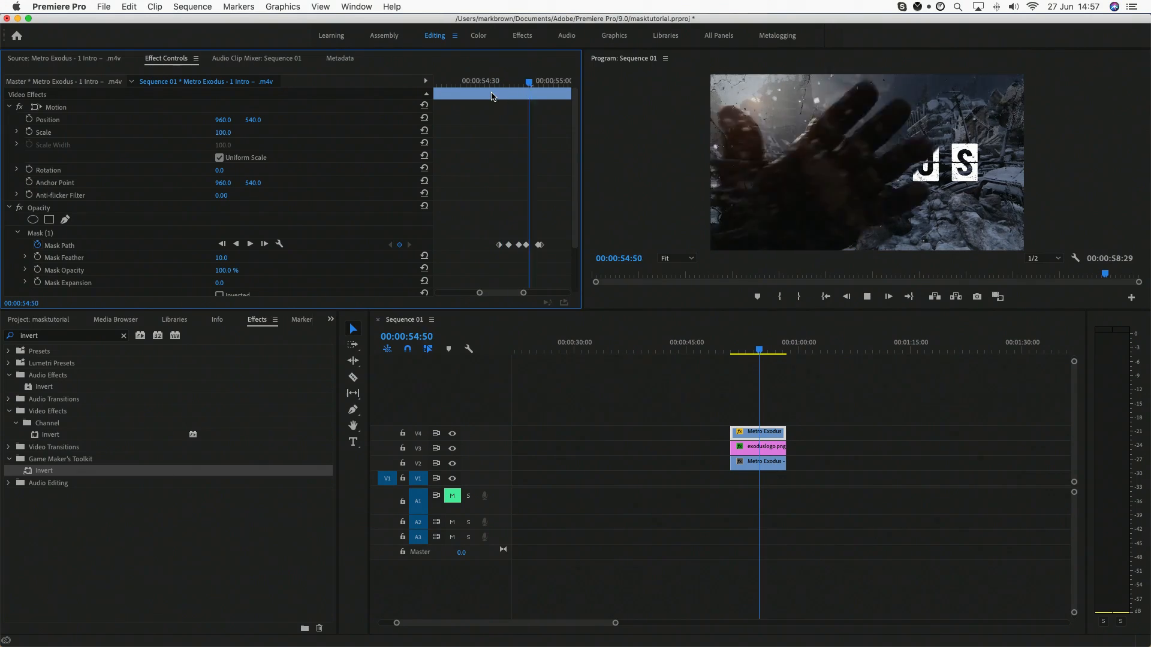
{"action": "key", "text": "space"}
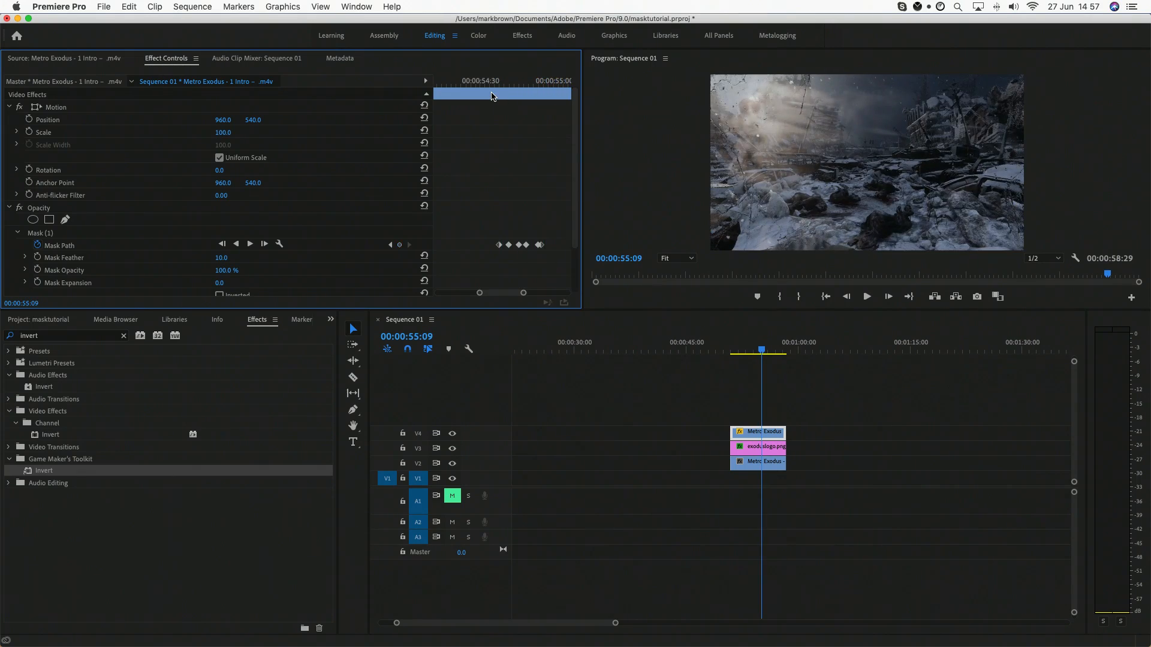